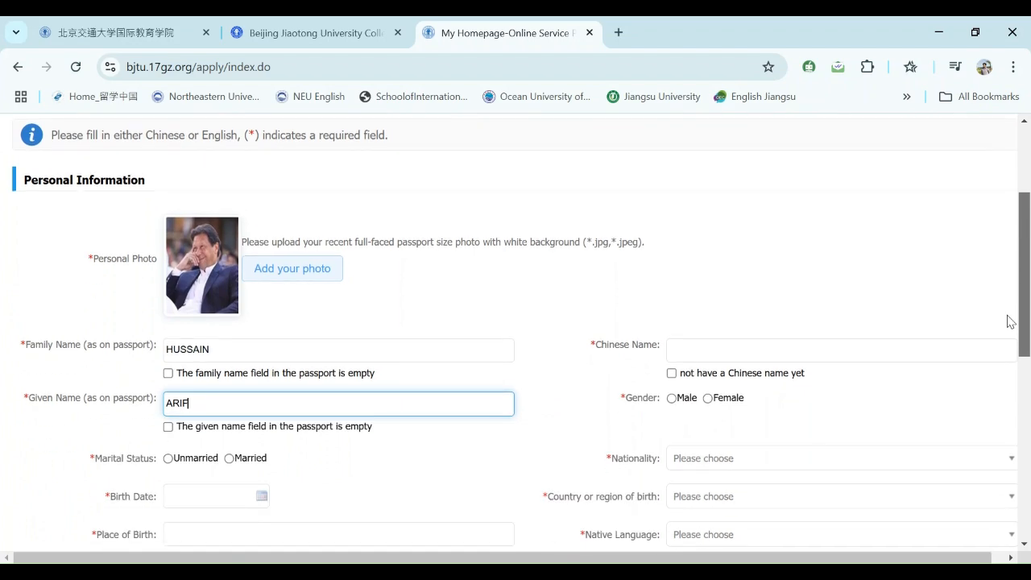
- Review the family name and given name fields at the top of the form
scroll(1004, 334, up, 1)
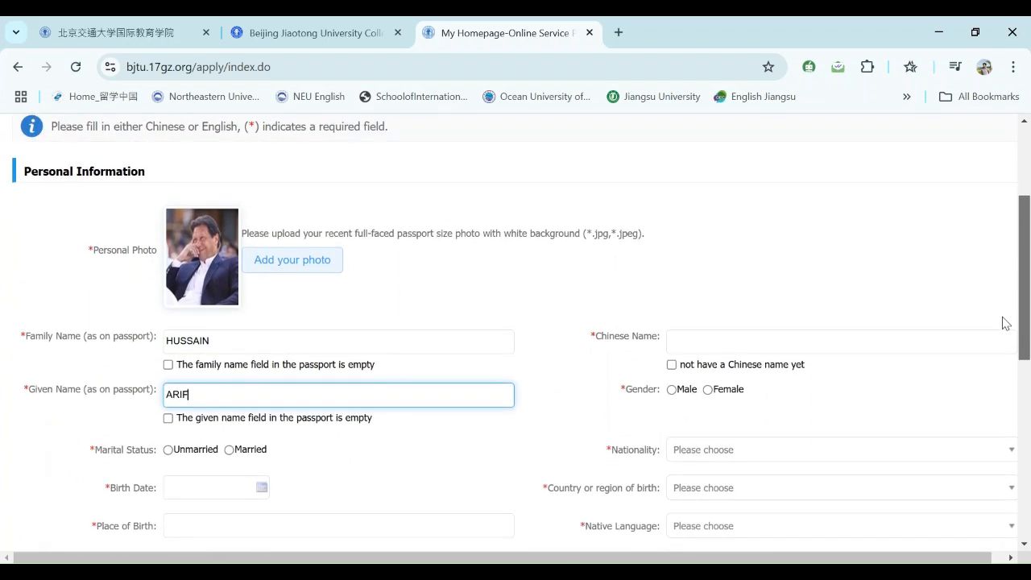
scroll(1008, 316, up, 1)
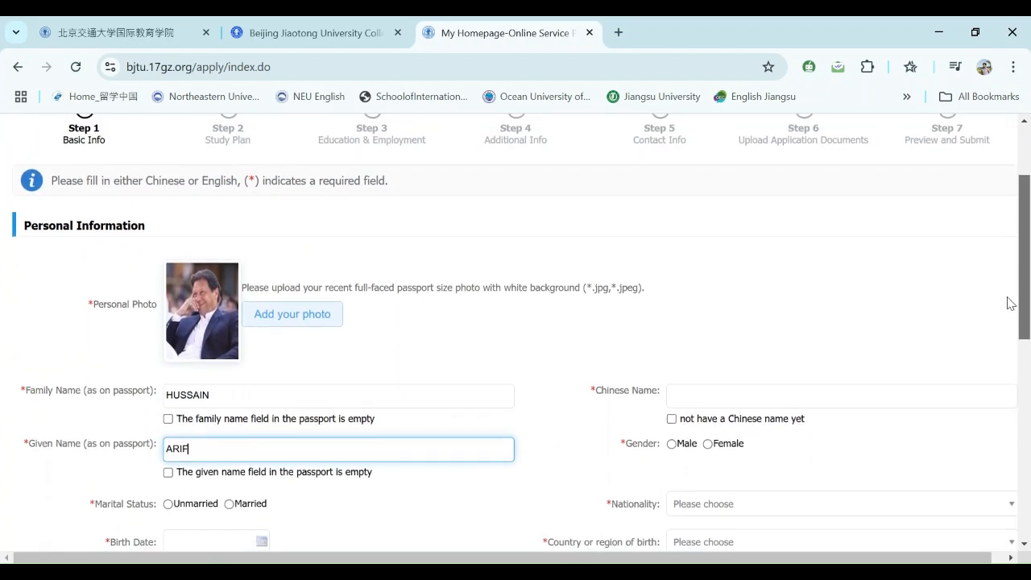
scroll(1010, 309, down, 1)
scroll(1005, 309, down, 1)
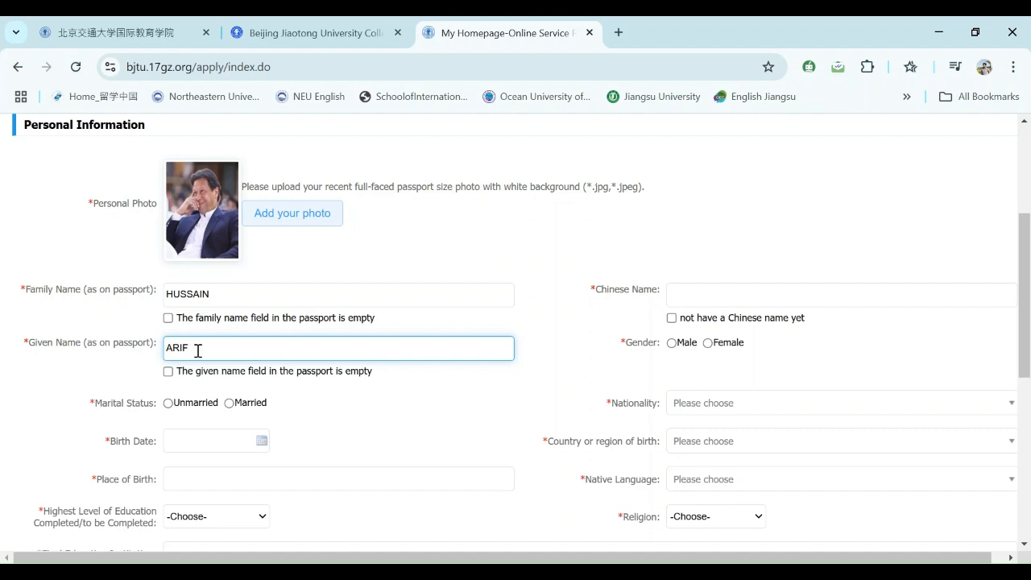
click(221, 298)
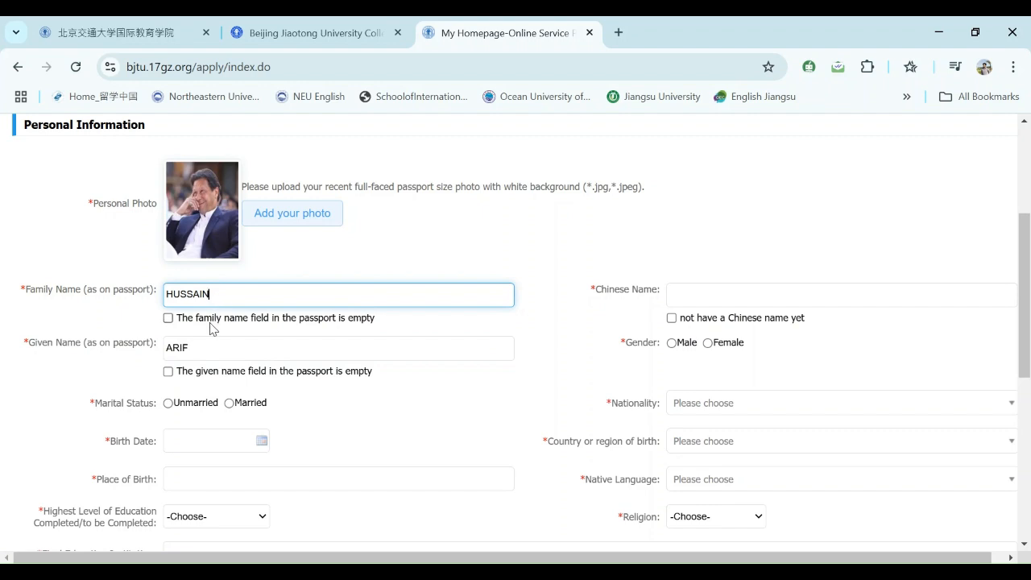
click(198, 353)
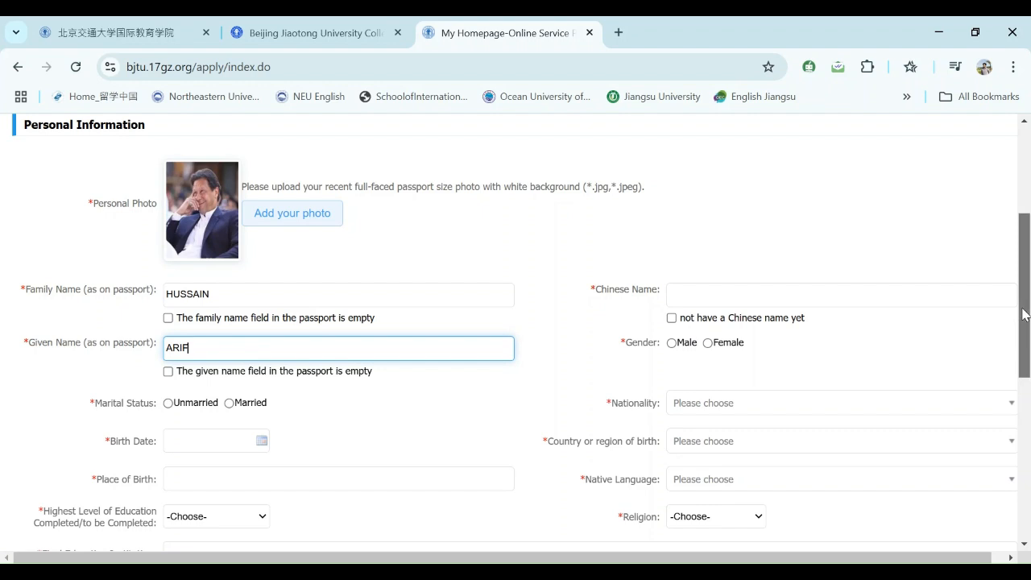
drag(1024, 315, 1024, 330)
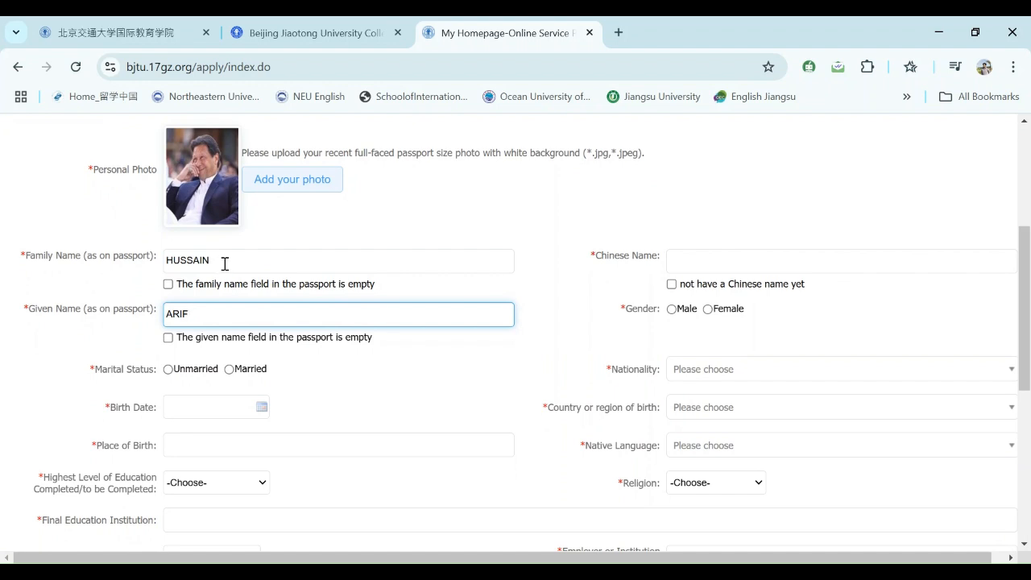
- Clear and re-enter the applicant's passport family name
drag(222, 266, 143, 270)
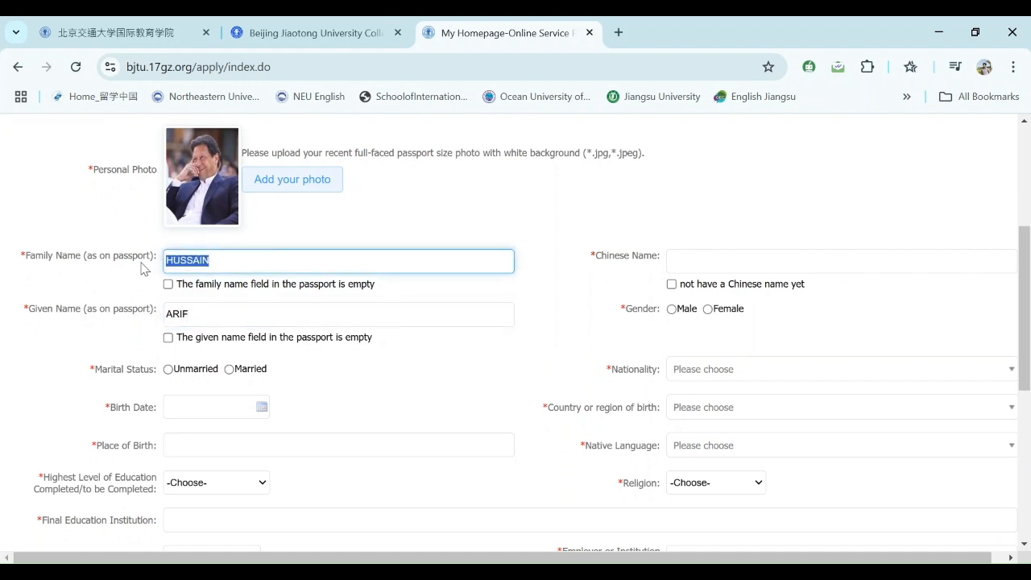
key(BackSpace)
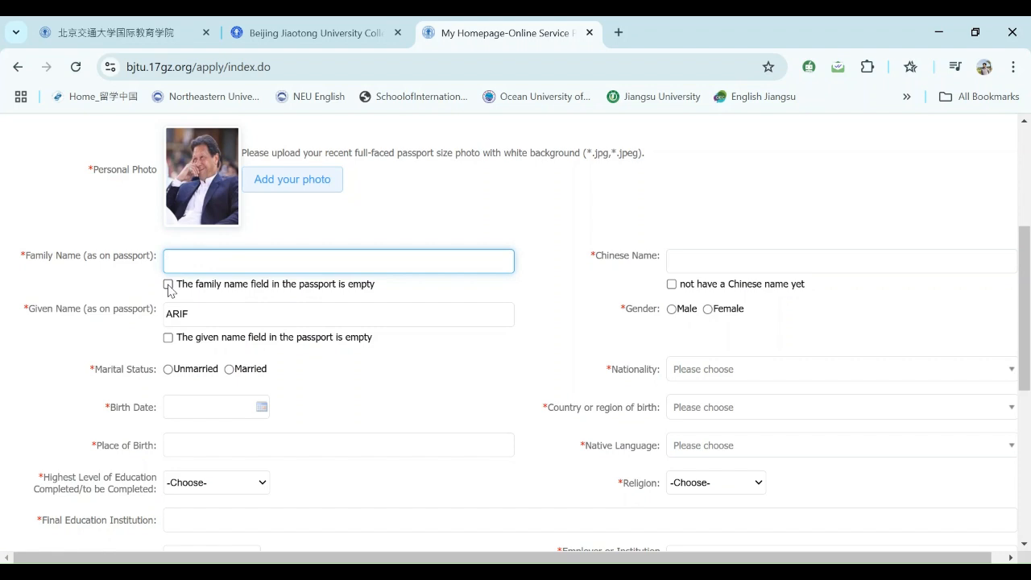
click(169, 285)
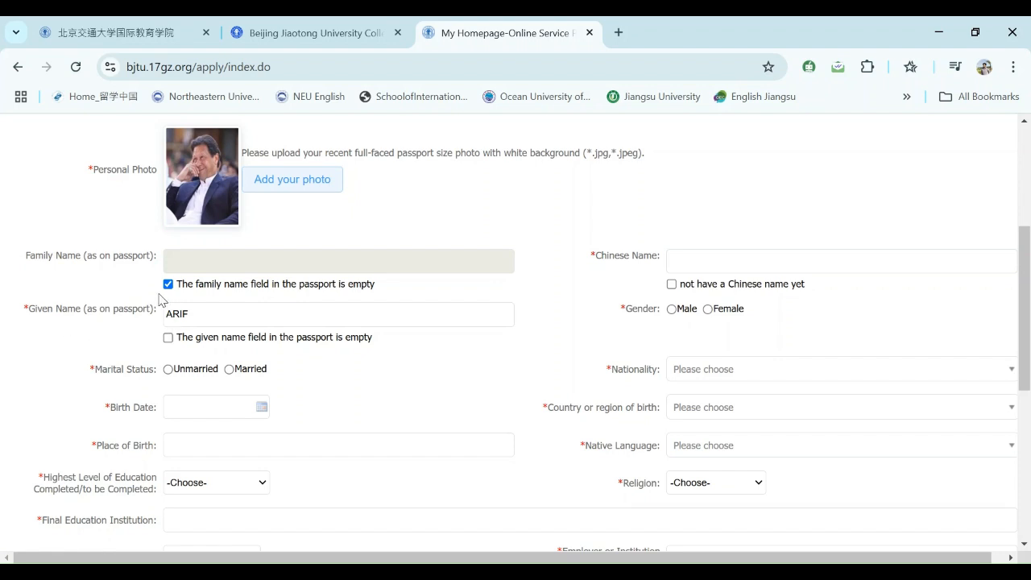
click(168, 285)
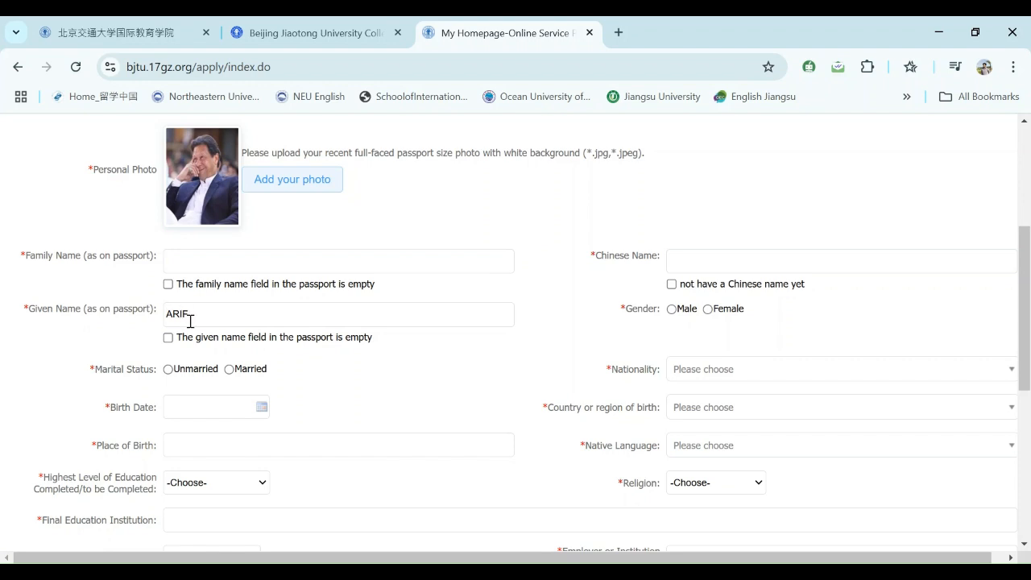
click(184, 260)
click(177, 258)
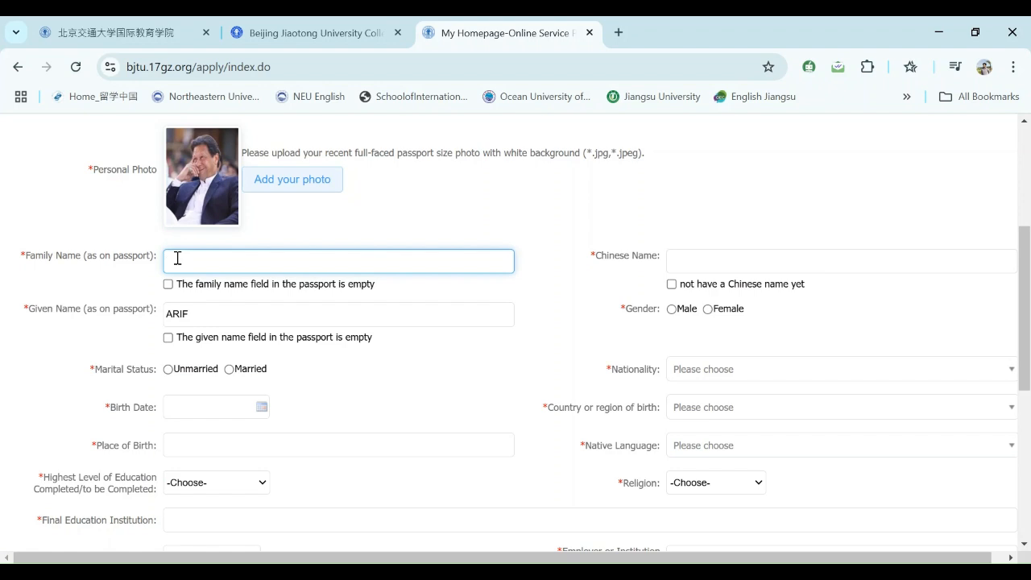
text(HUSSAIN)
- Tick 'not have a Chinese name yet' and scroll on through the form
click(673, 286)
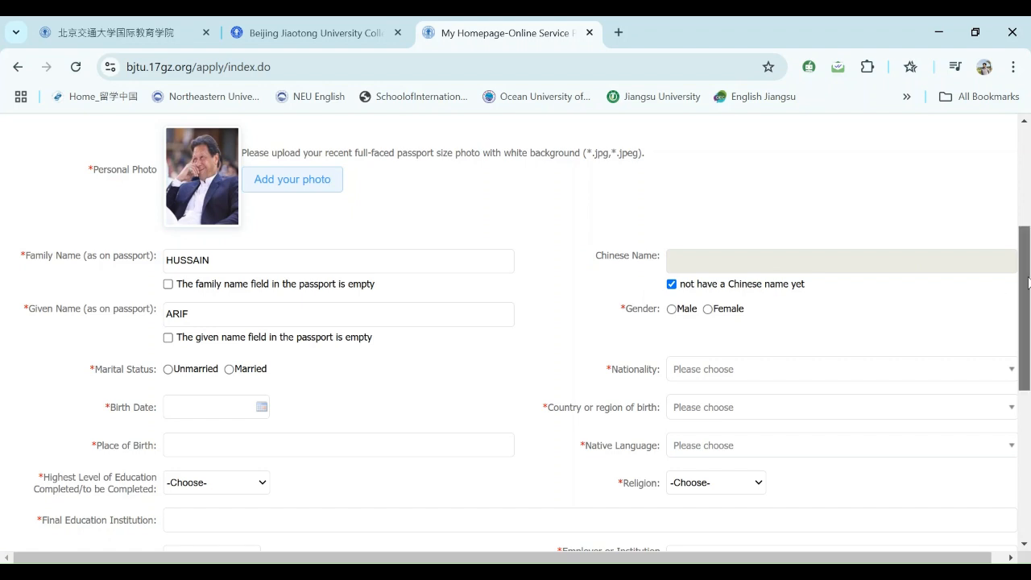
scroll(1029, 282, down, 1)
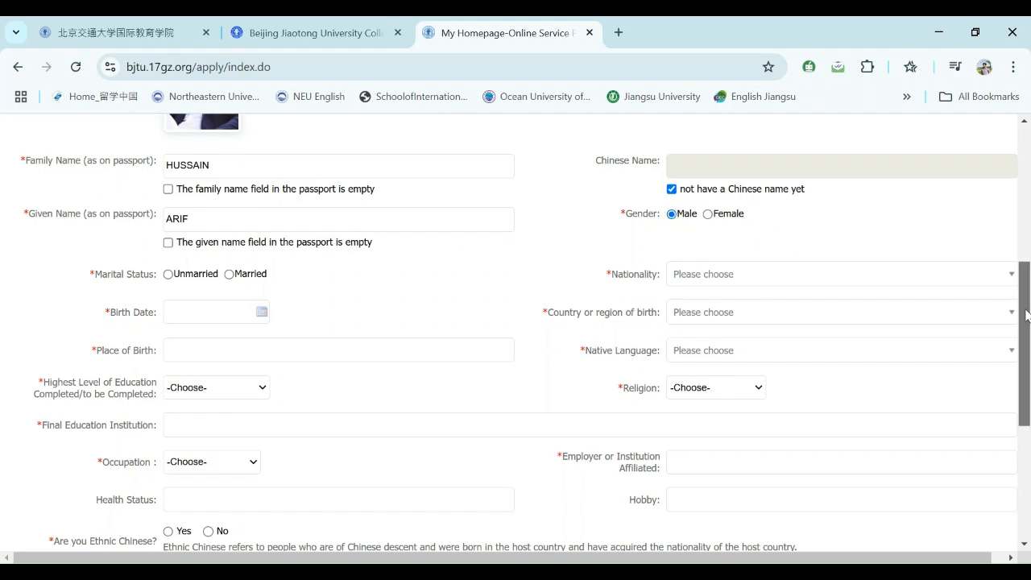
scroll(1029, 268, up, 2)
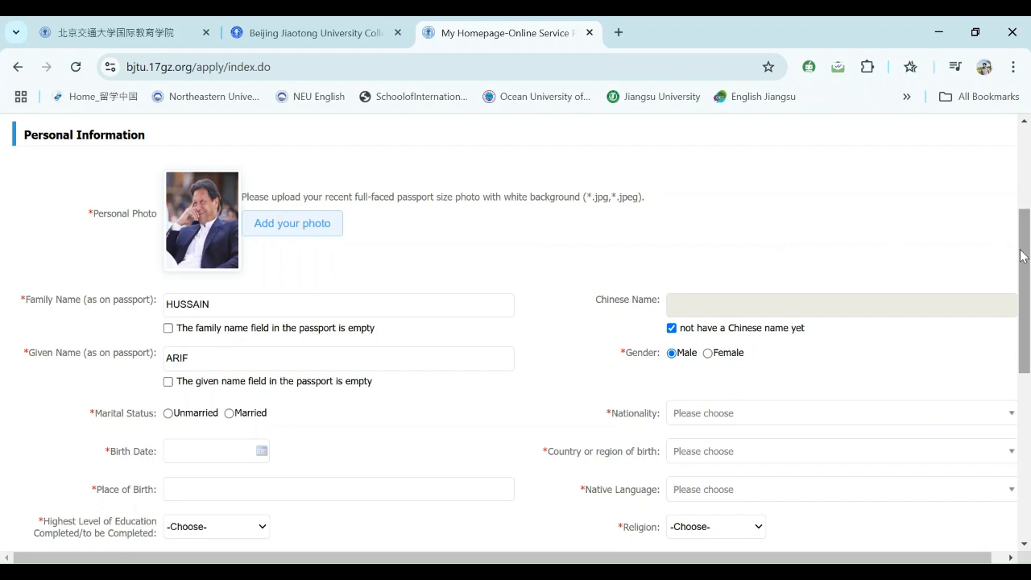
drag(1021, 252, 1010, 272)
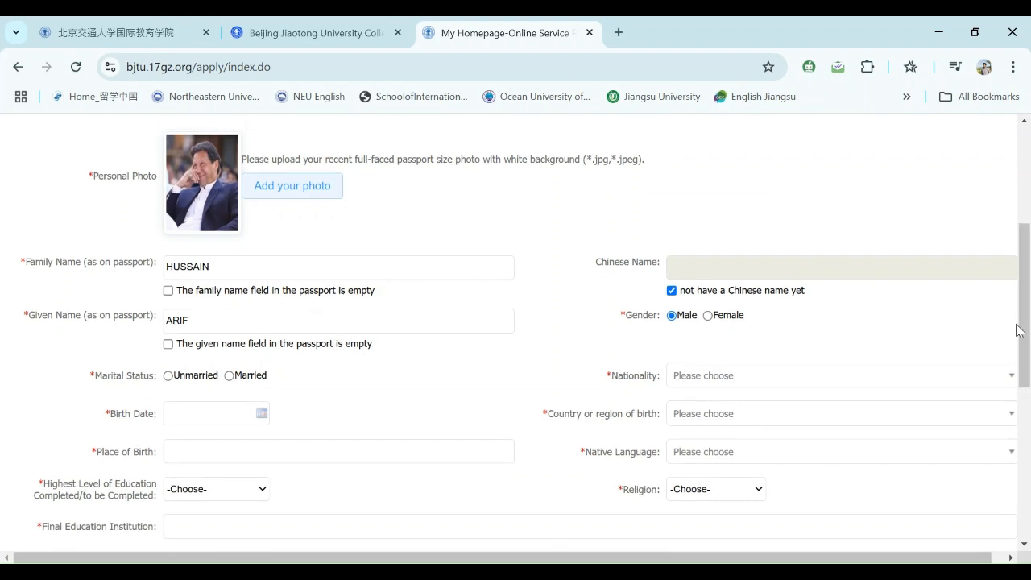
scroll(1027, 355, down, 1)
scroll(1028, 348, down, 1)
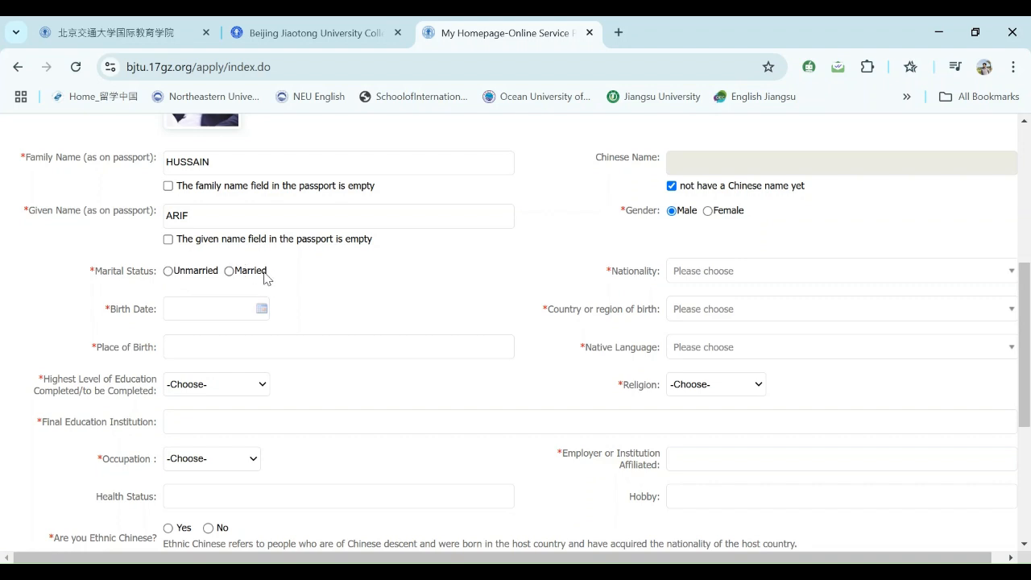
- Set marital status to Unmarried and start the birth date with 200
click(169, 273)
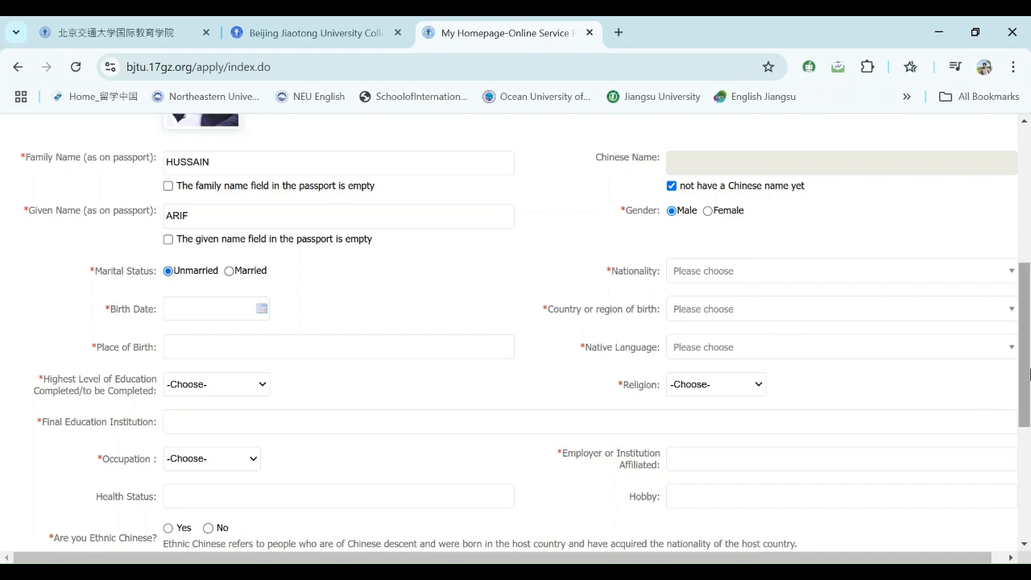
scroll(1025, 363, down, 1)
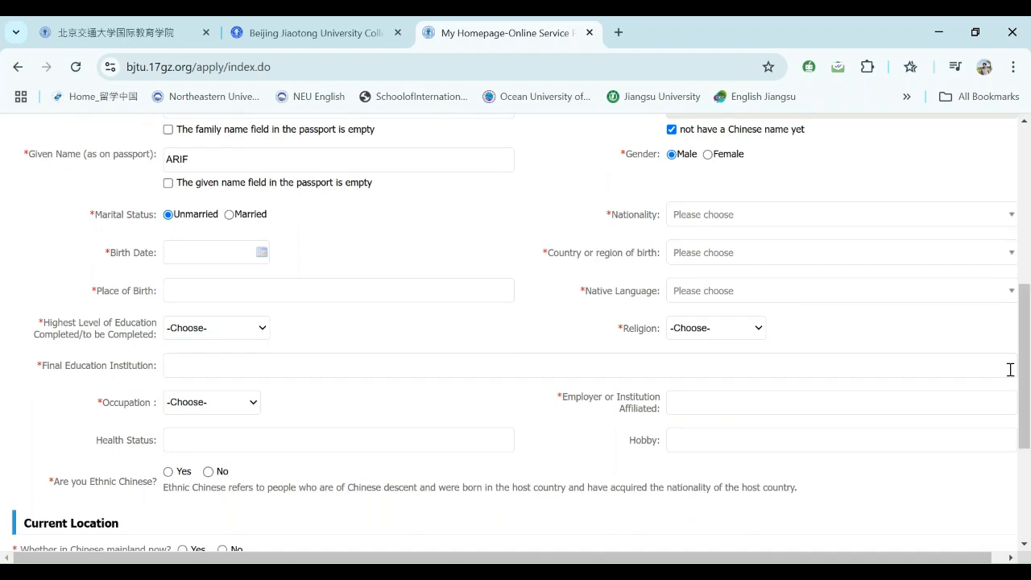
click(263, 258)
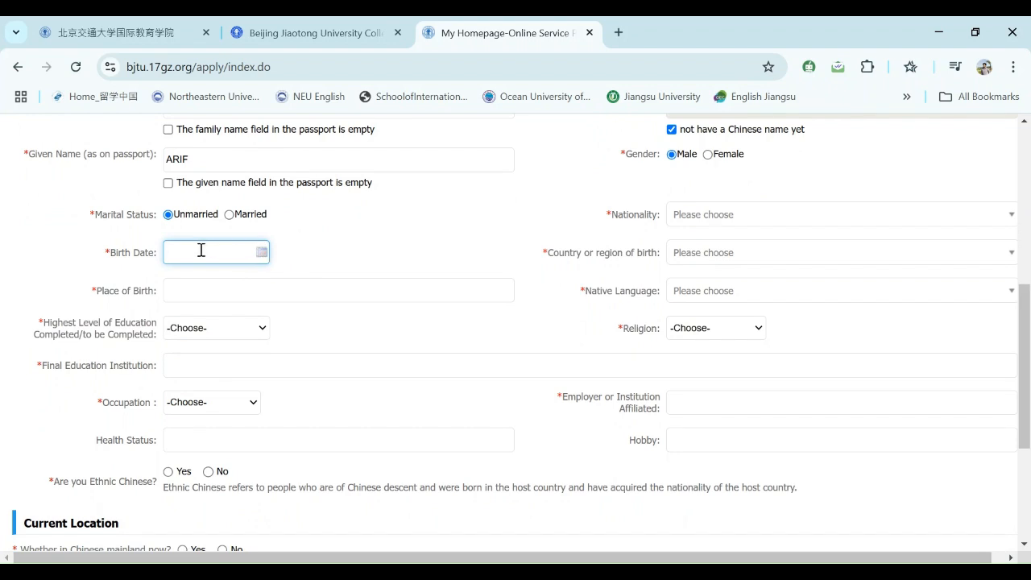
text(200)
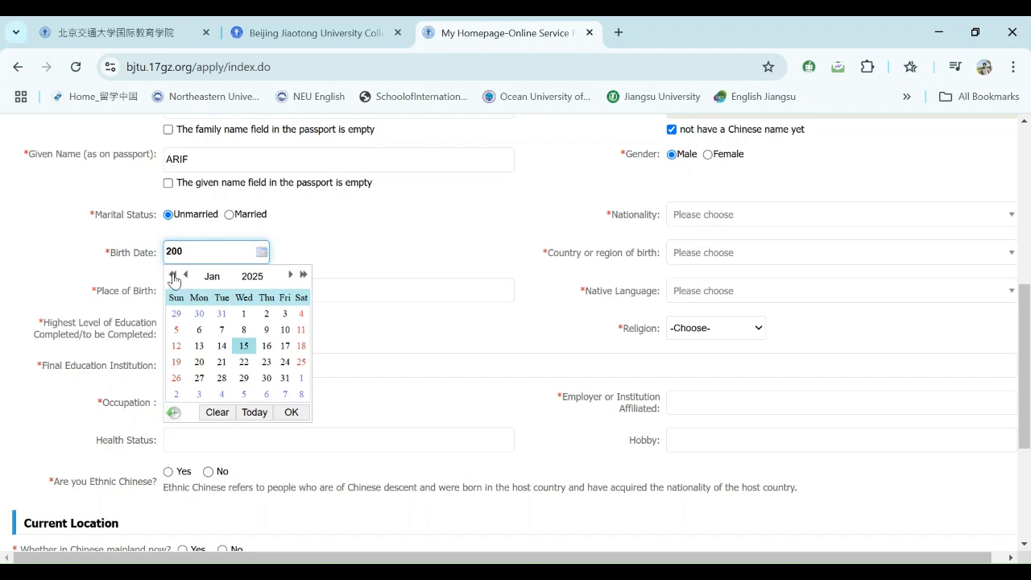
- Step the calendar back to 2005 and pick 5 January 2005 as birth date
click(173, 275)
click(172, 276)
click(172, 276)
click(173, 276)
click(173, 276)
click(172, 276)
click(172, 275)
click(172, 275)
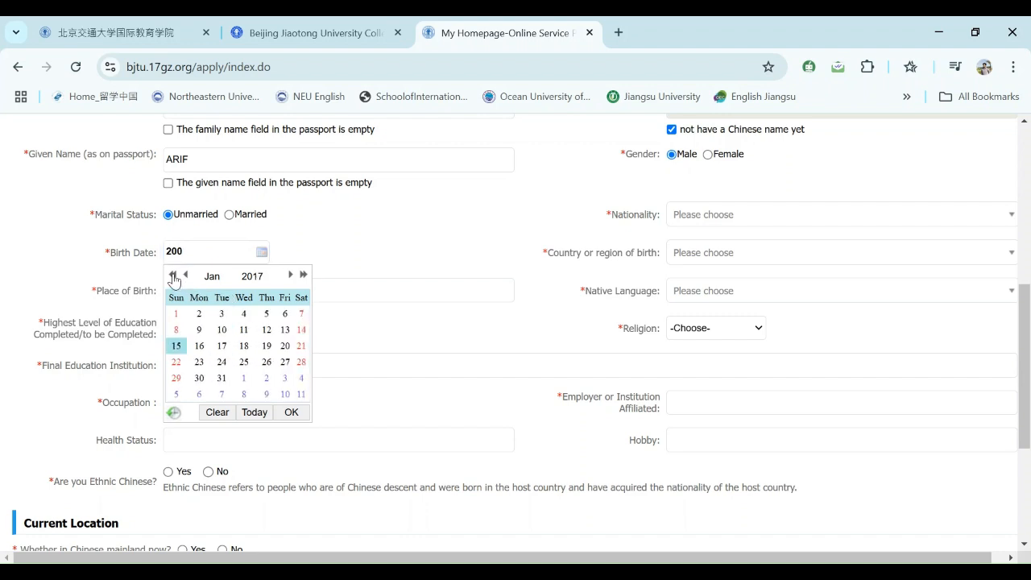
click(172, 276)
click(173, 276)
click(172, 276)
click(172, 276)
click(172, 276)
click(172, 276)
click(172, 275)
click(173, 275)
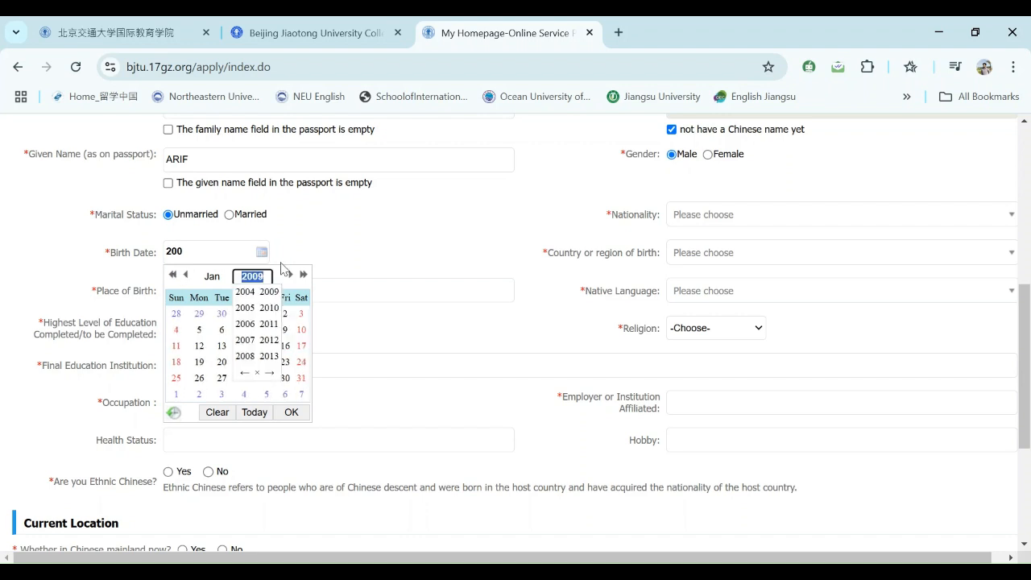
click(176, 277)
click(176, 276)
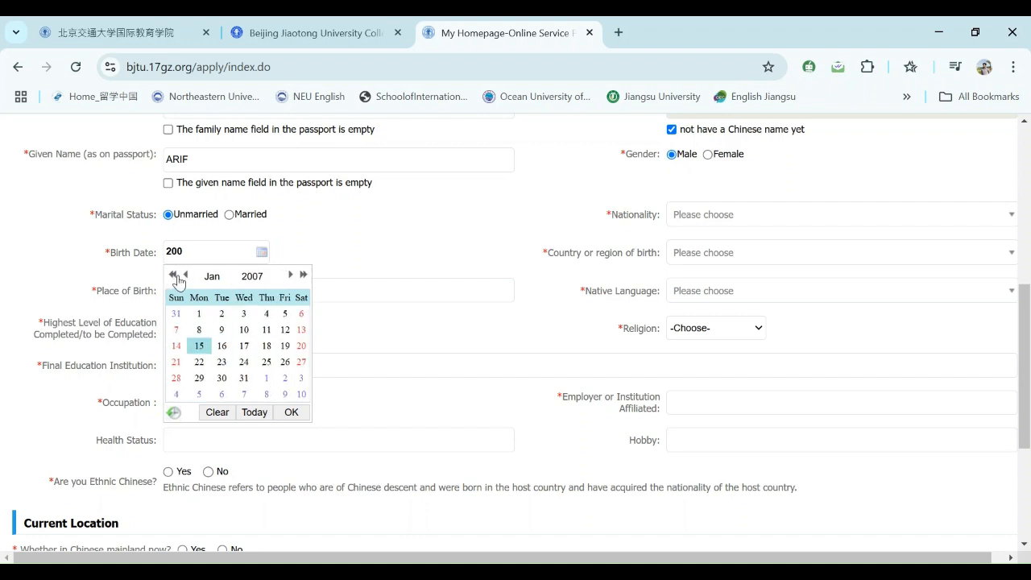
click(176, 276)
click(176, 276)
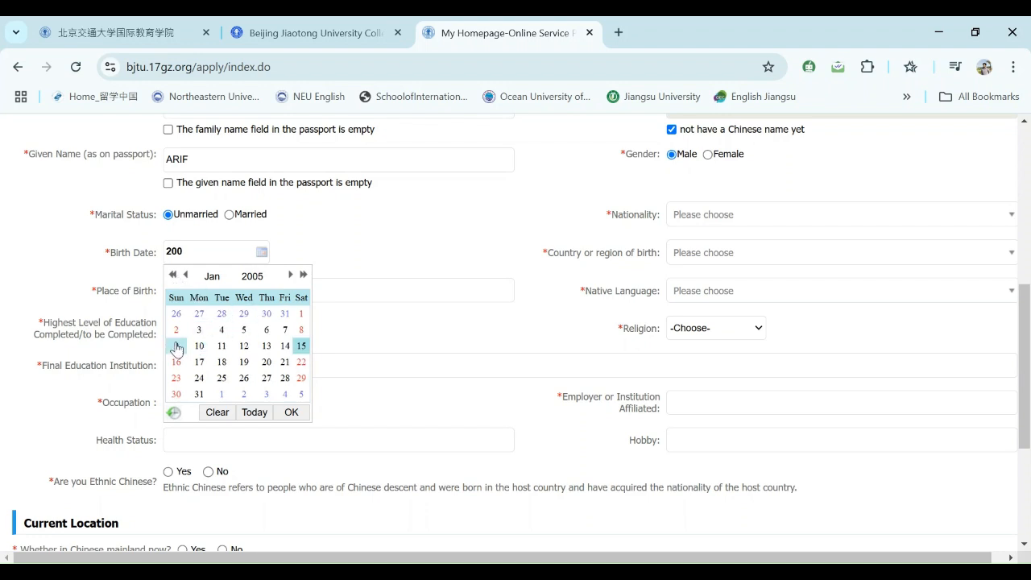
click(240, 331)
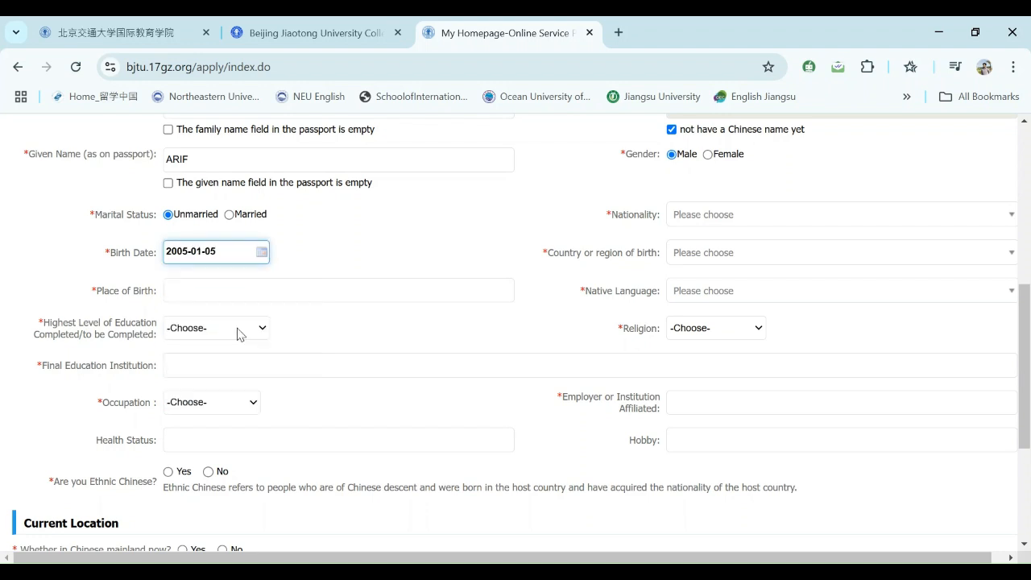
click(697, 210)
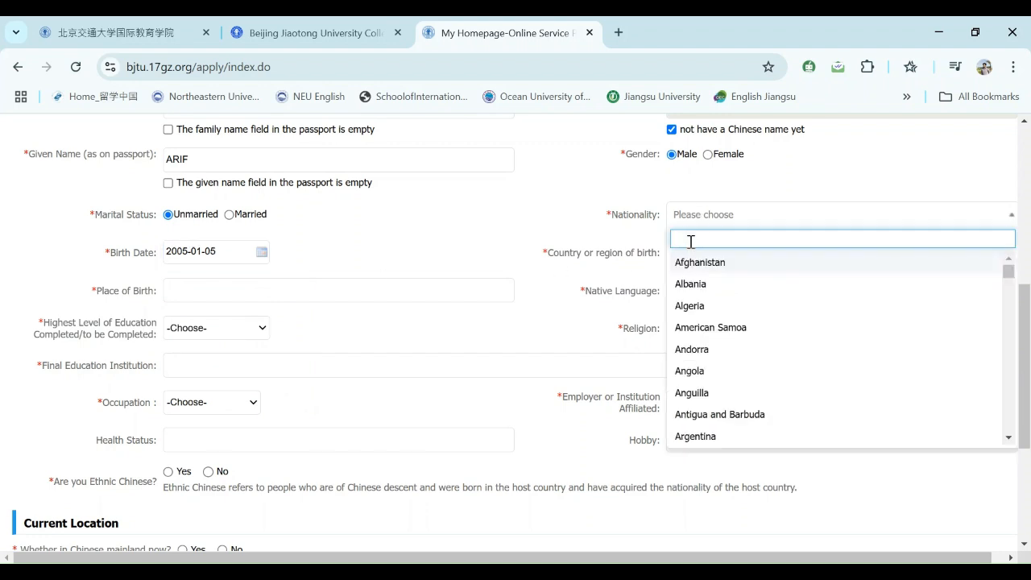
- Set both nationality and country of birth to Pakistan via the PAK search
text(PAK)
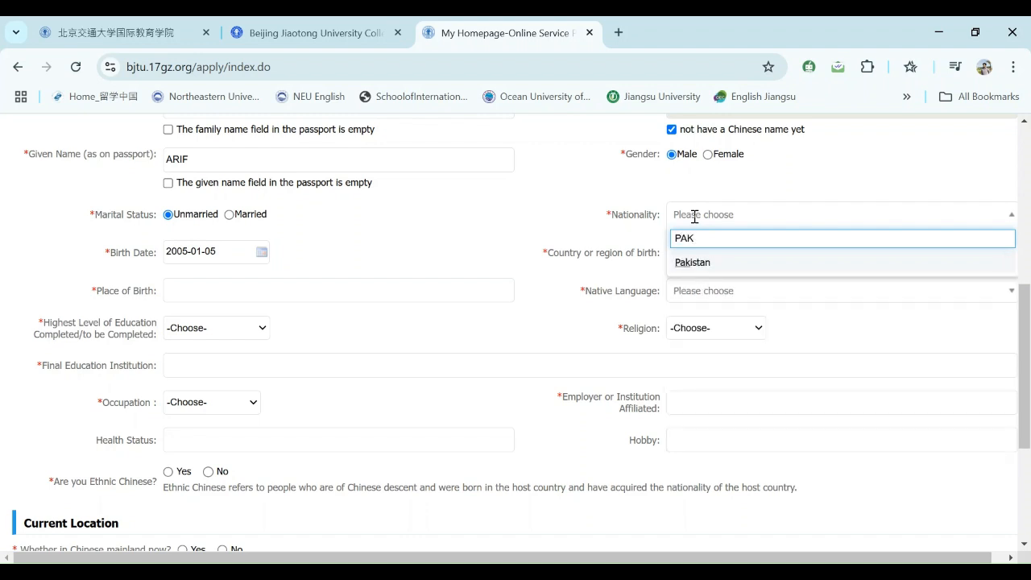
click(695, 262)
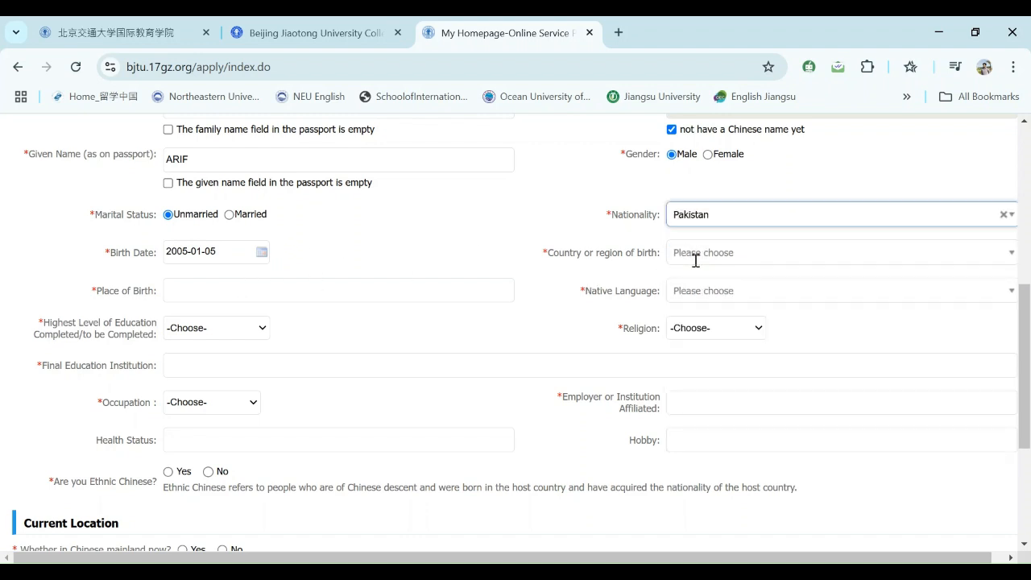
click(701, 259)
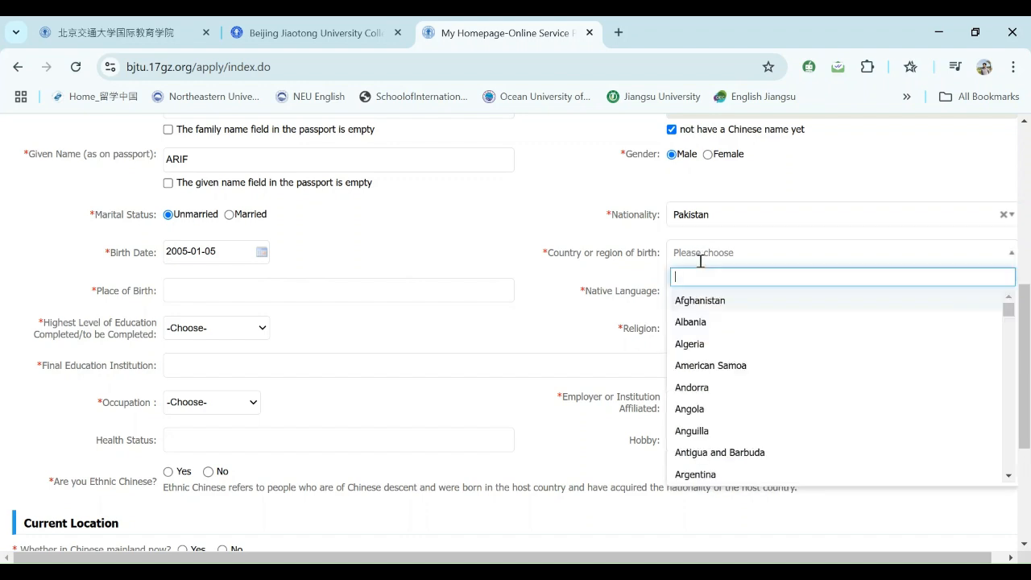
text(PAK)
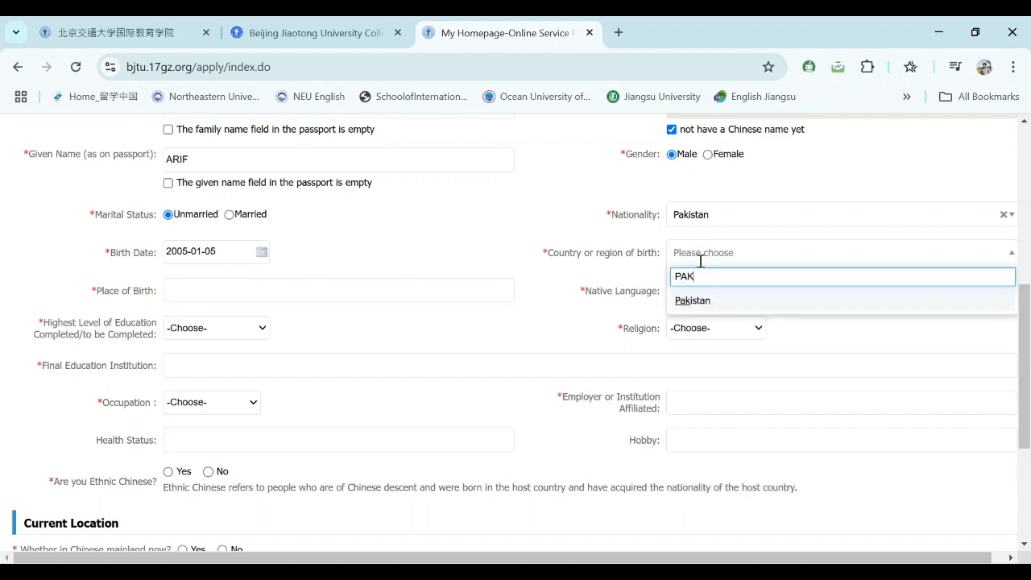
click(698, 299)
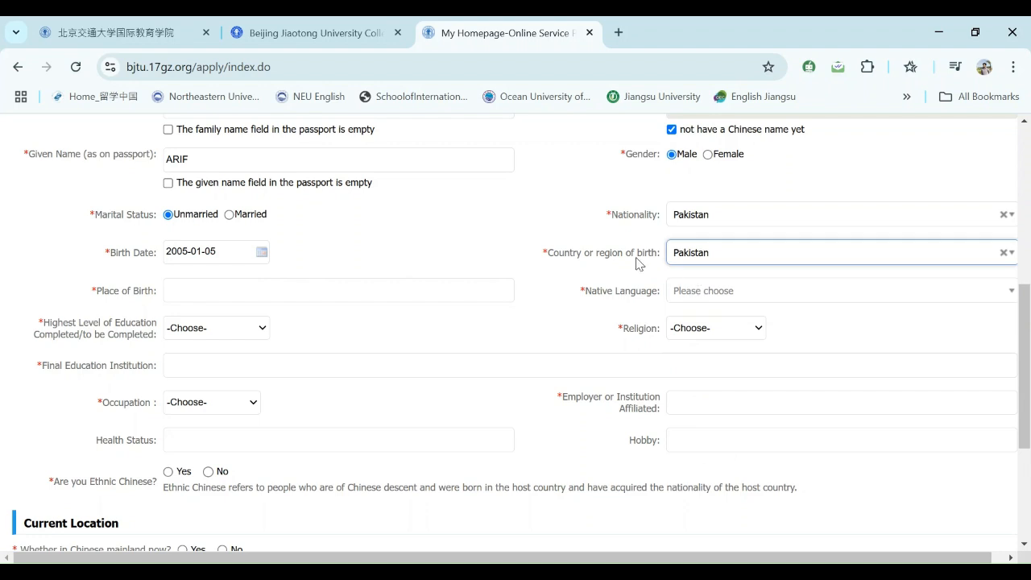
- Recheck both dropdowns, keeping Pakistan for nationality and country of birth
click(713, 215)
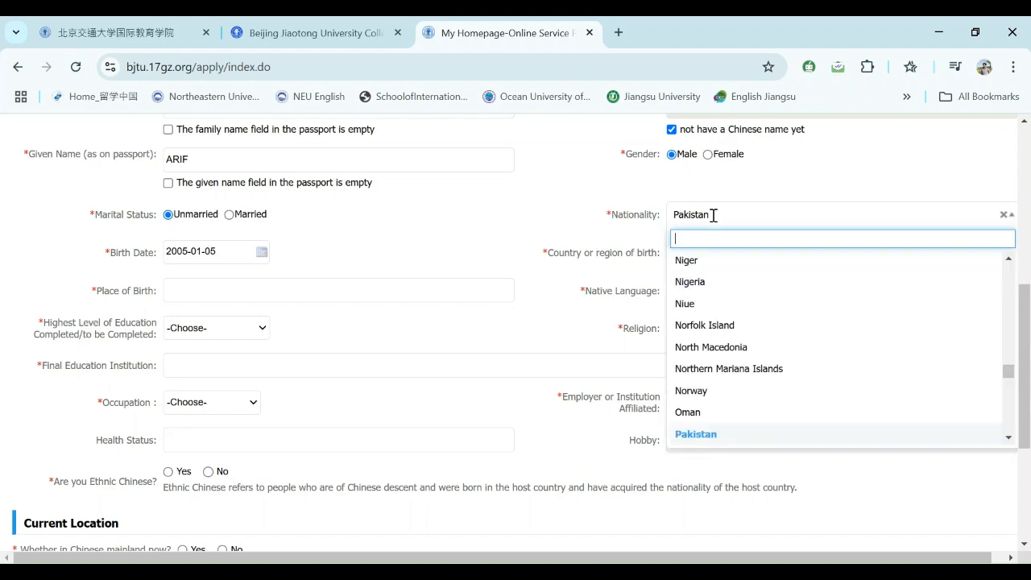
click(644, 238)
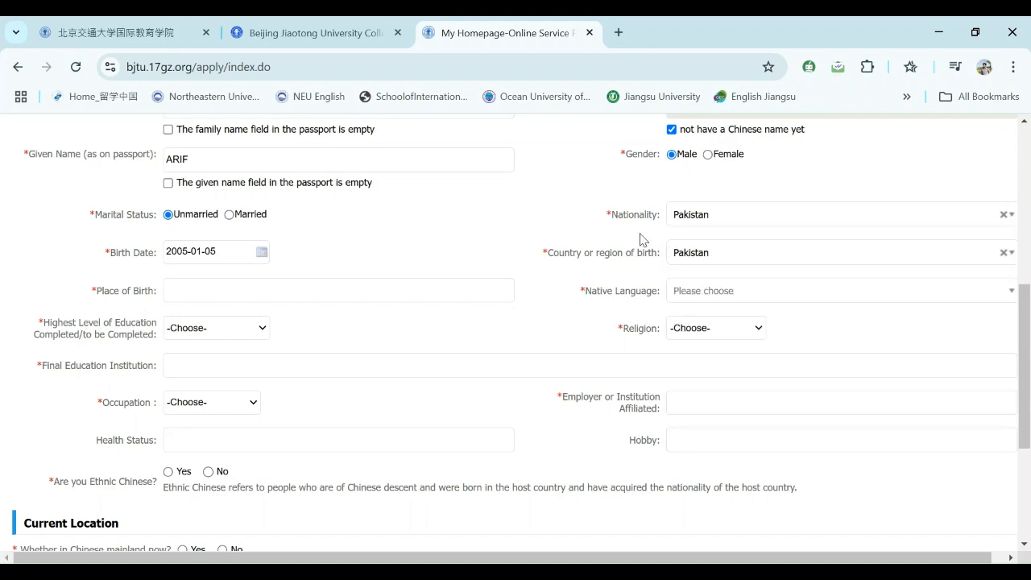
click(716, 254)
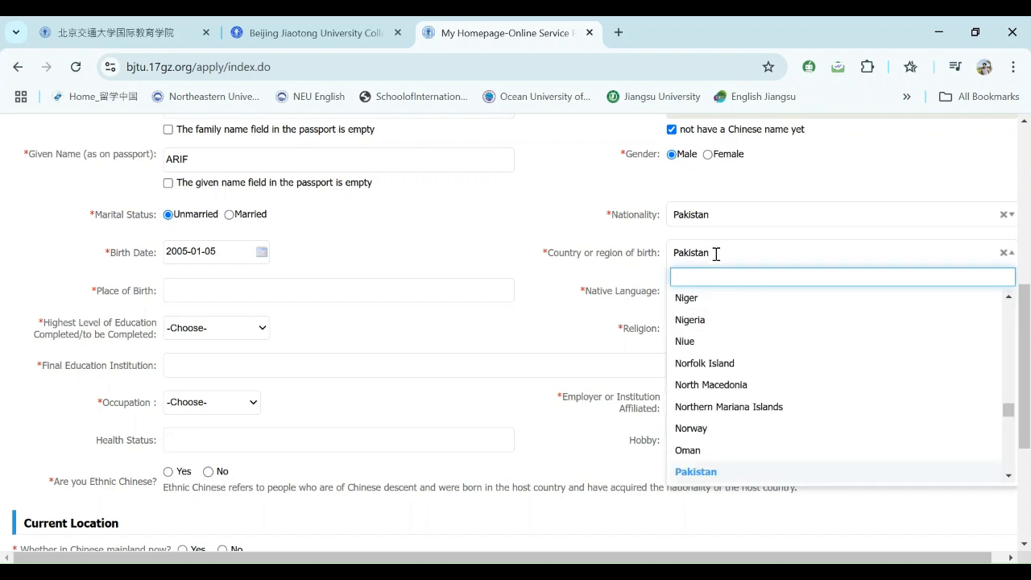
click(716, 254)
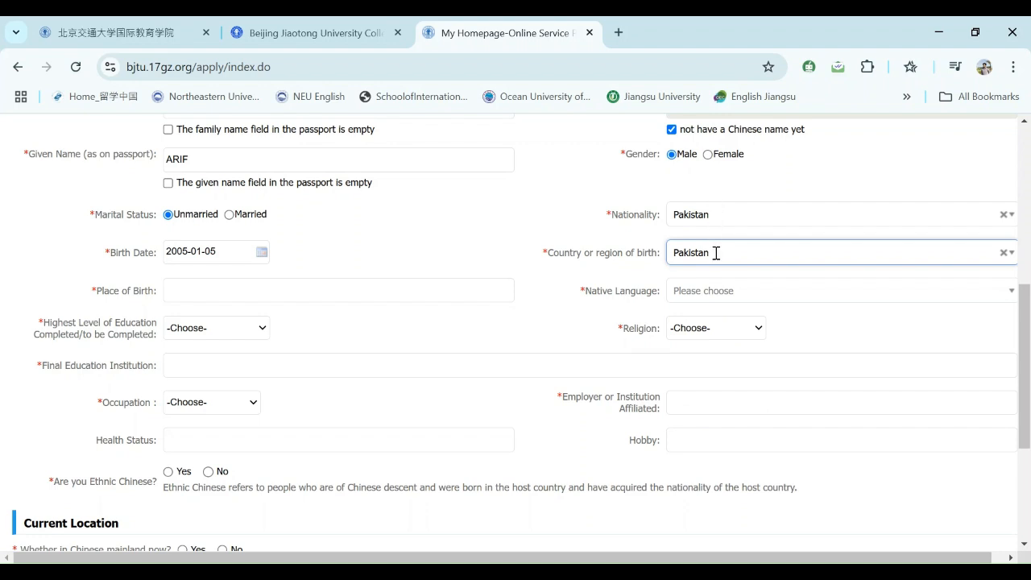
- Enter Pakistan as place of birth and choose Urdu as native language
click(214, 291)
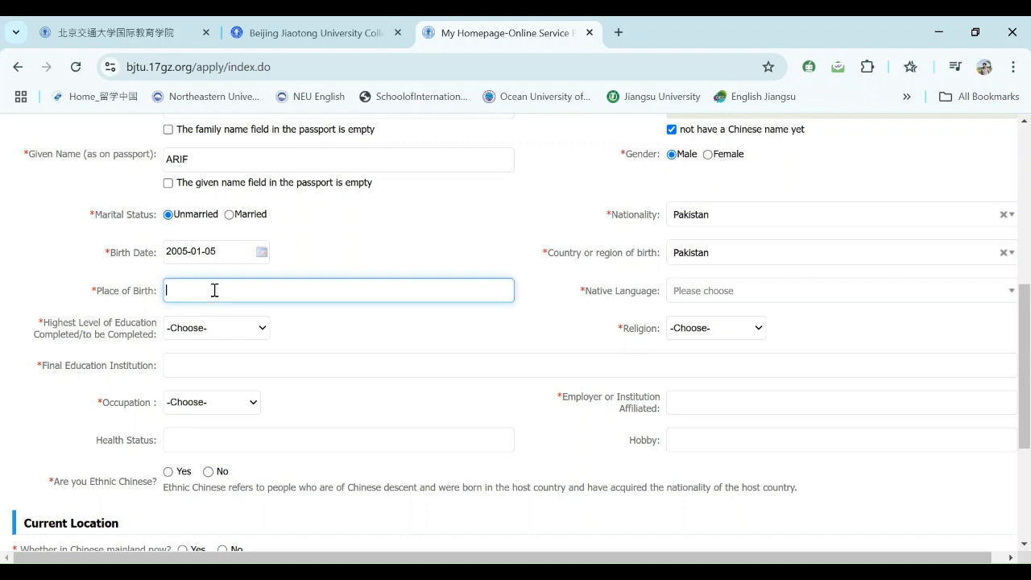
click(274, 332)
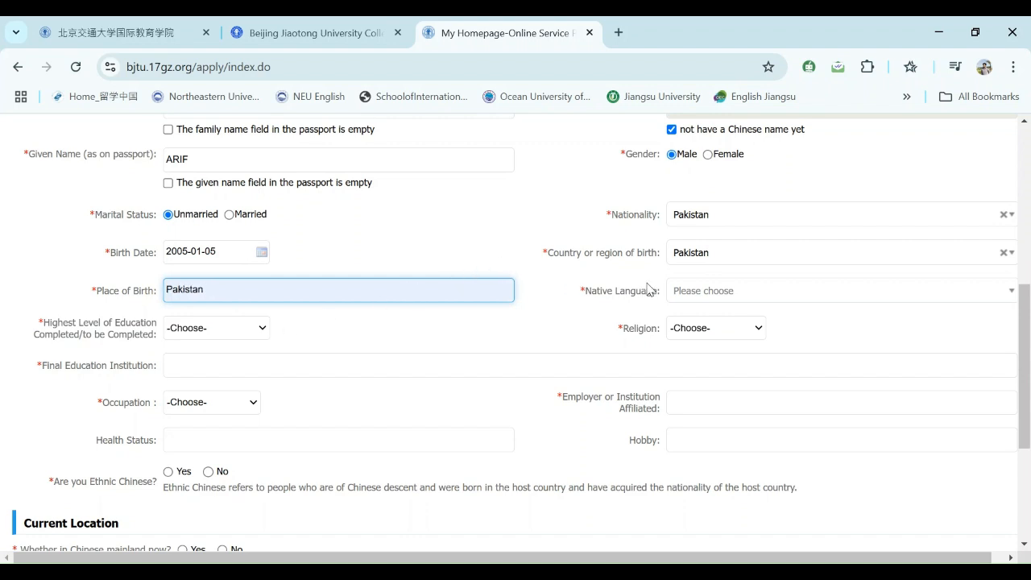
click(694, 291)
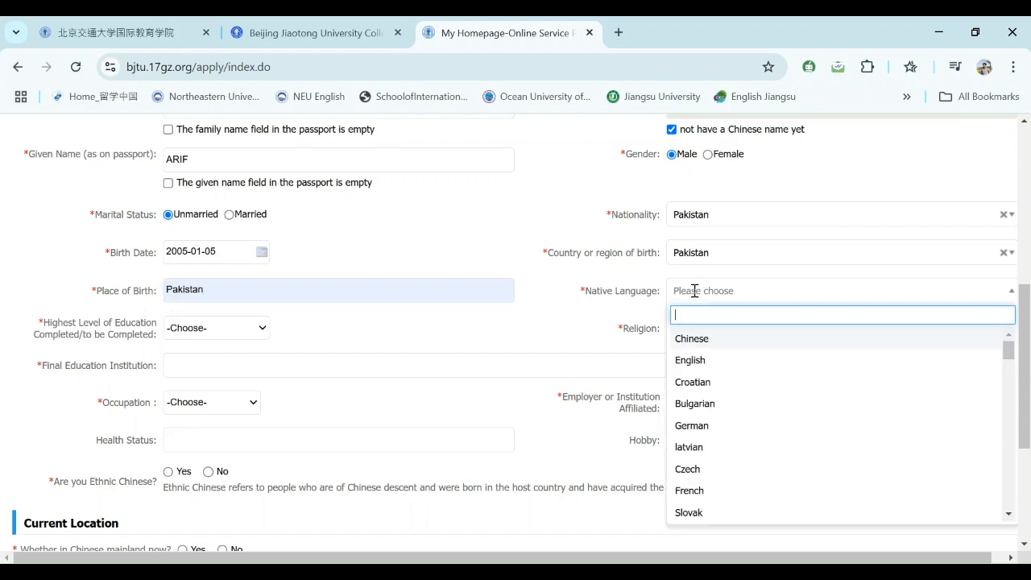
text(URDU)
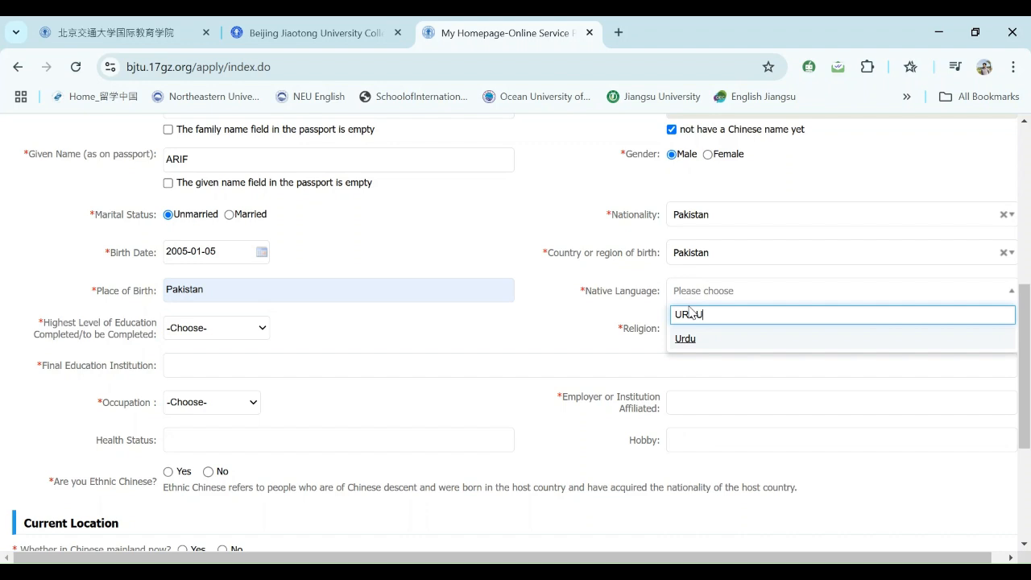
click(644, 313)
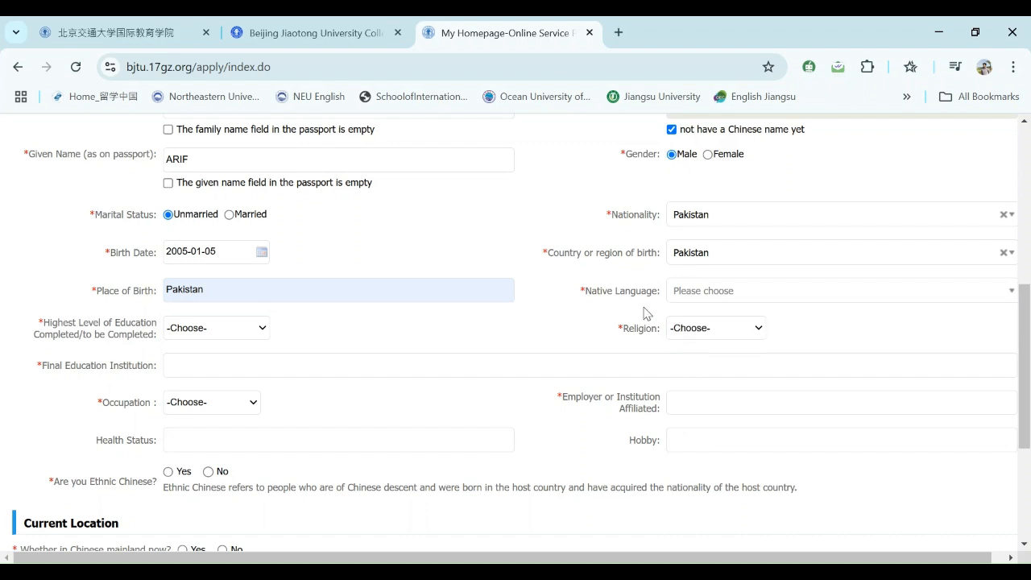
click(720, 291)
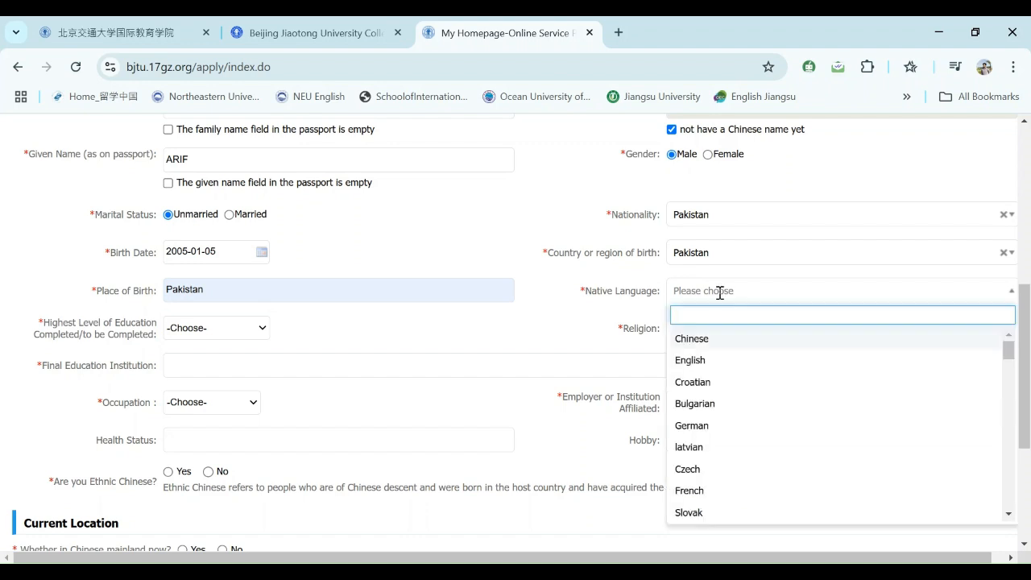
text(URDU)
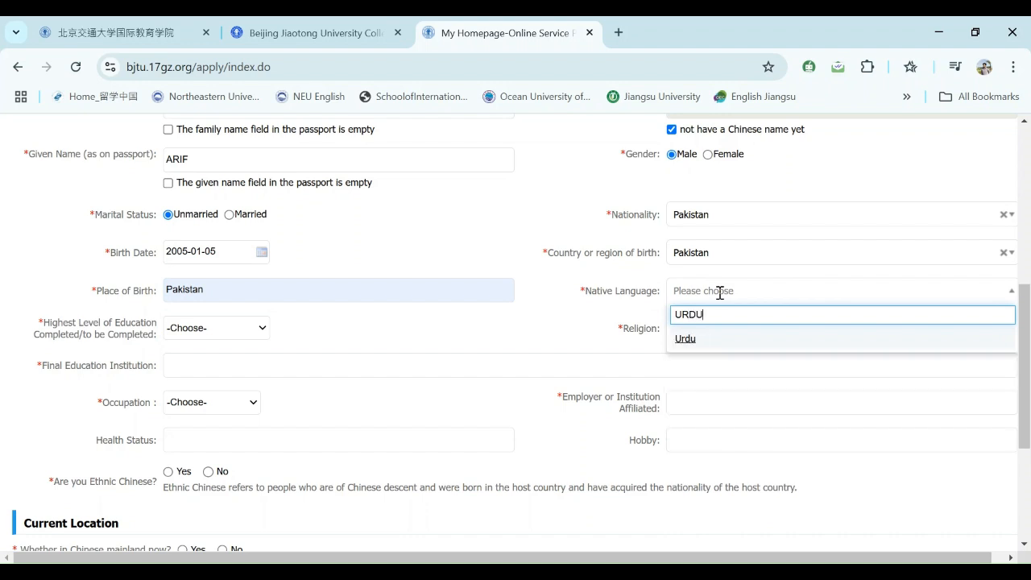
click(714, 342)
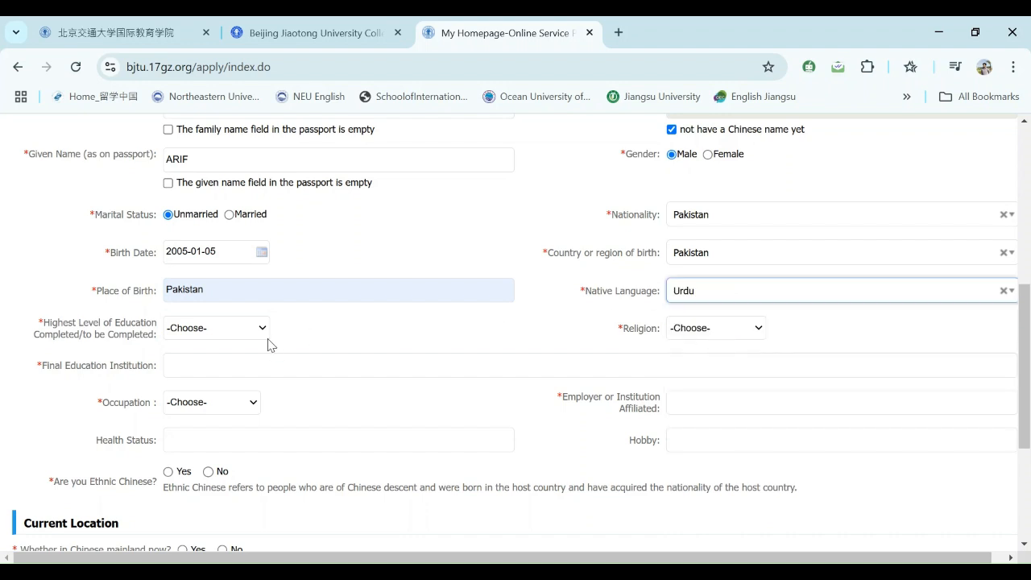
- Set highest education level to Bachelor and religion to Islam
click(246, 336)
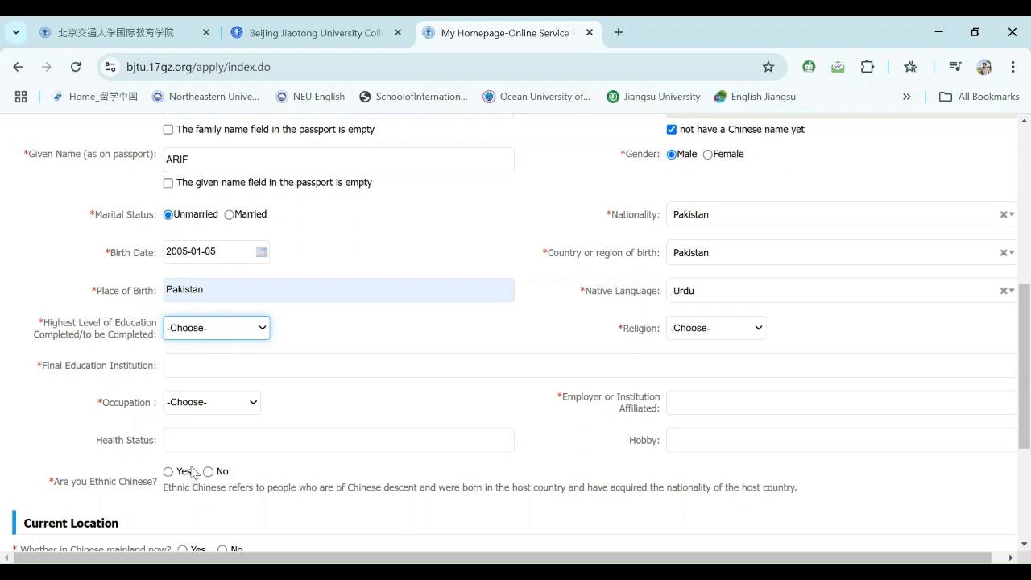
key(b)
click(693, 332)
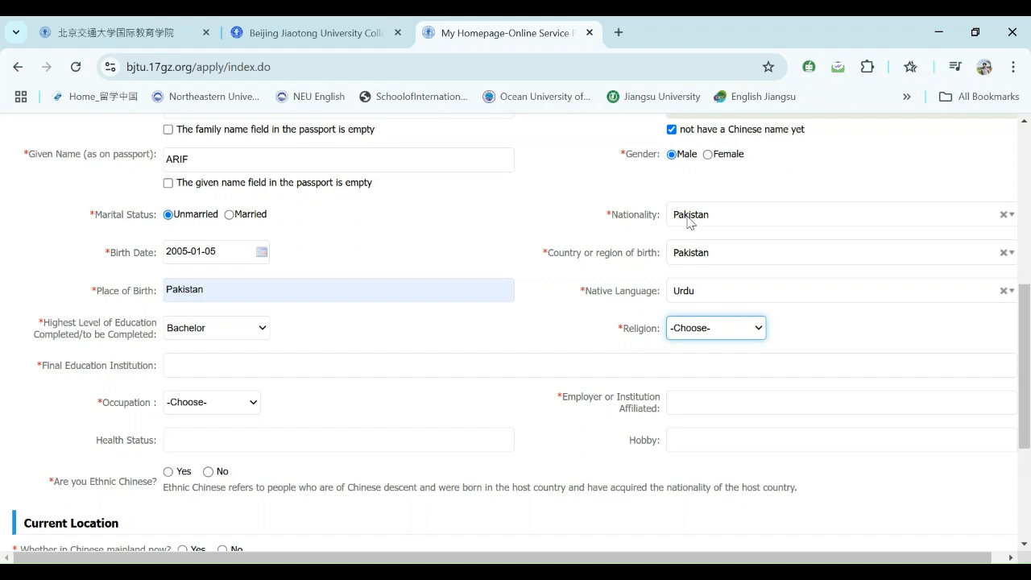
key(i)
- Fill the final education institution as Ghazi University Dera Ghazi Khan from suggestions
click(204, 370)
click(287, 403)
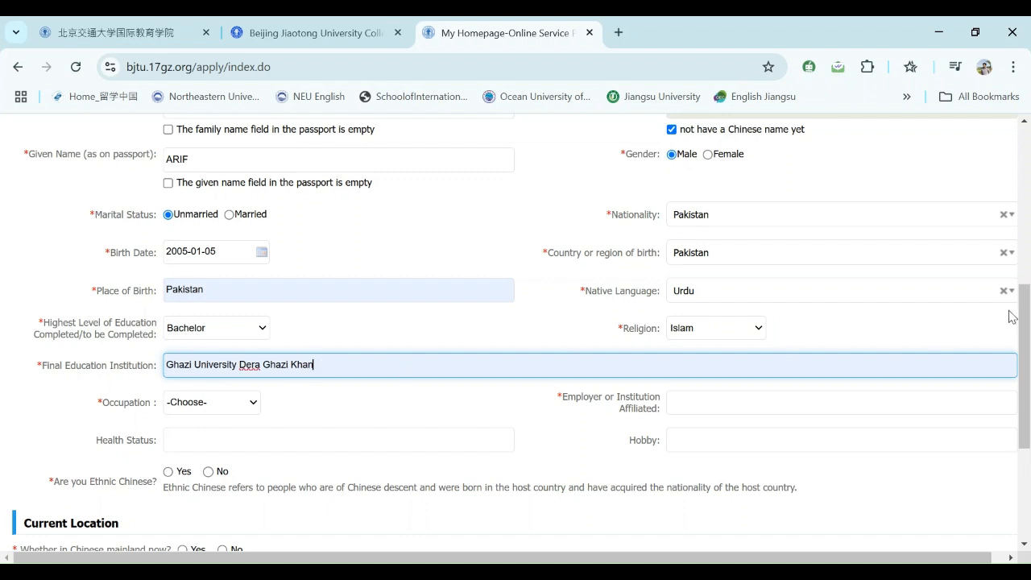
scroll(1022, 310, down, 1)
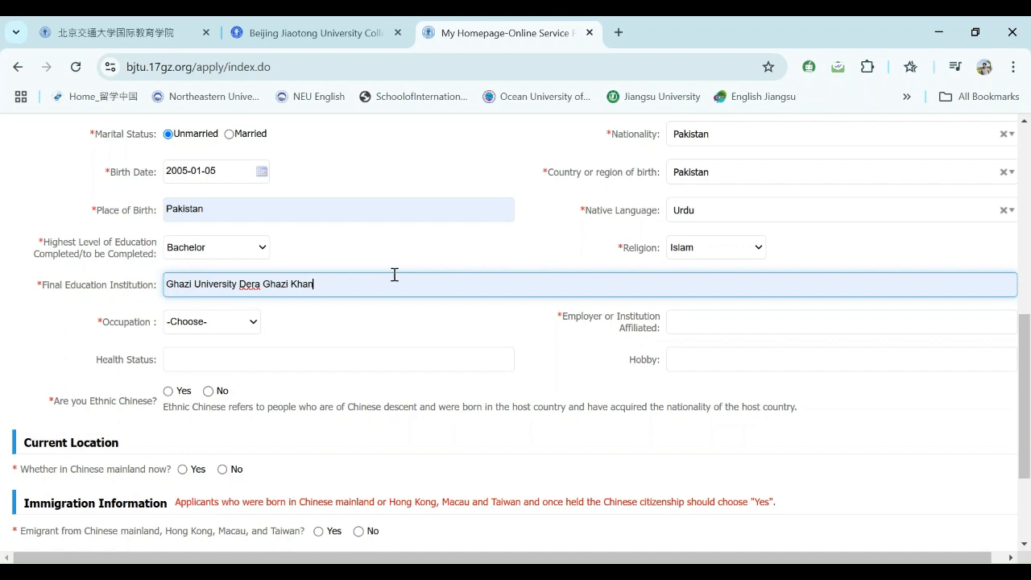
- Choose Student occupation and fill affiliated institution Ghazi University dera ghazi khan
click(249, 324)
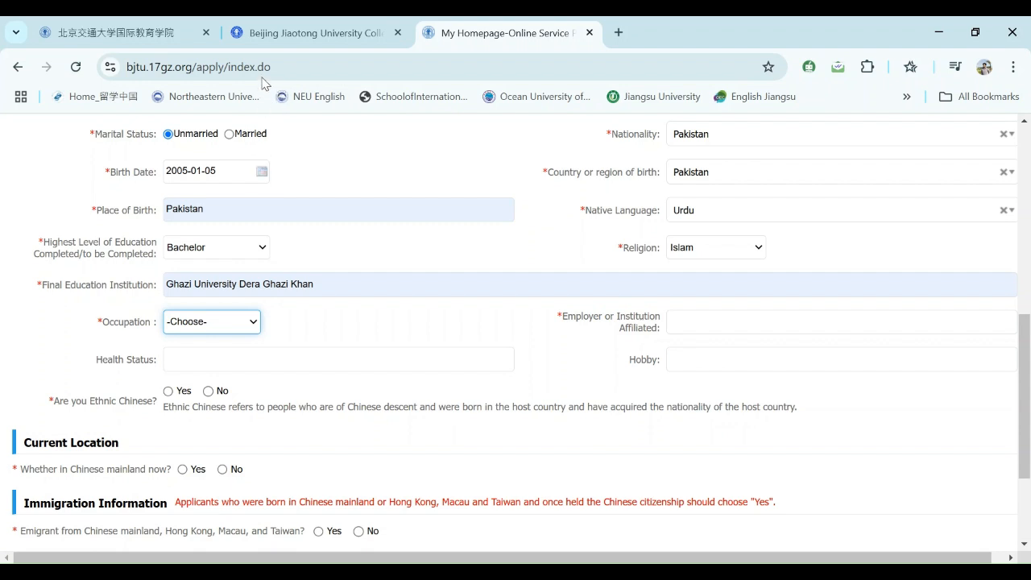
click(201, 72)
click(668, 320)
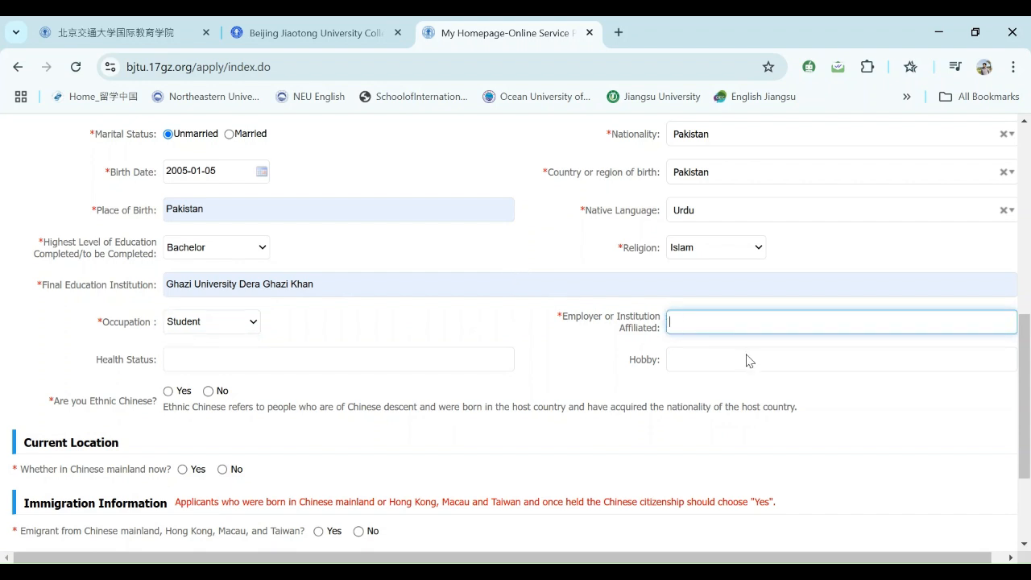
click(803, 375)
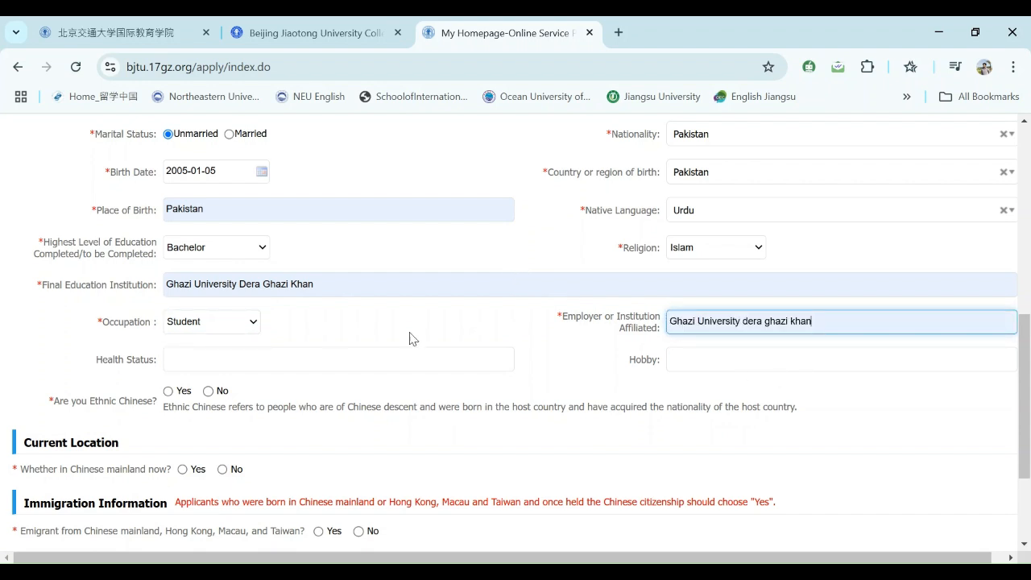
- Try Teacher and Employee as occupation, then switch back to Student
click(256, 325)
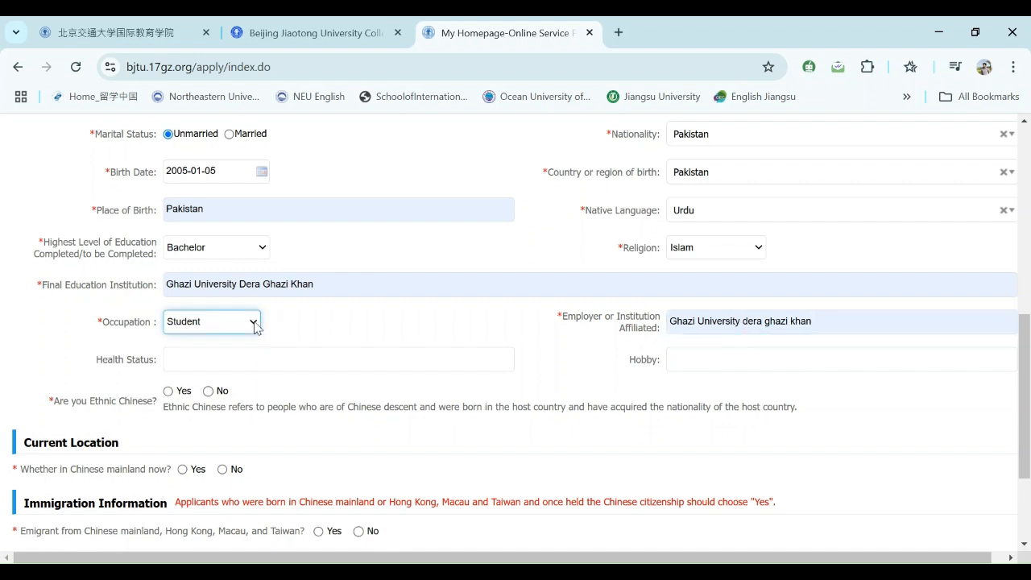
click(210, 86)
click(789, 319)
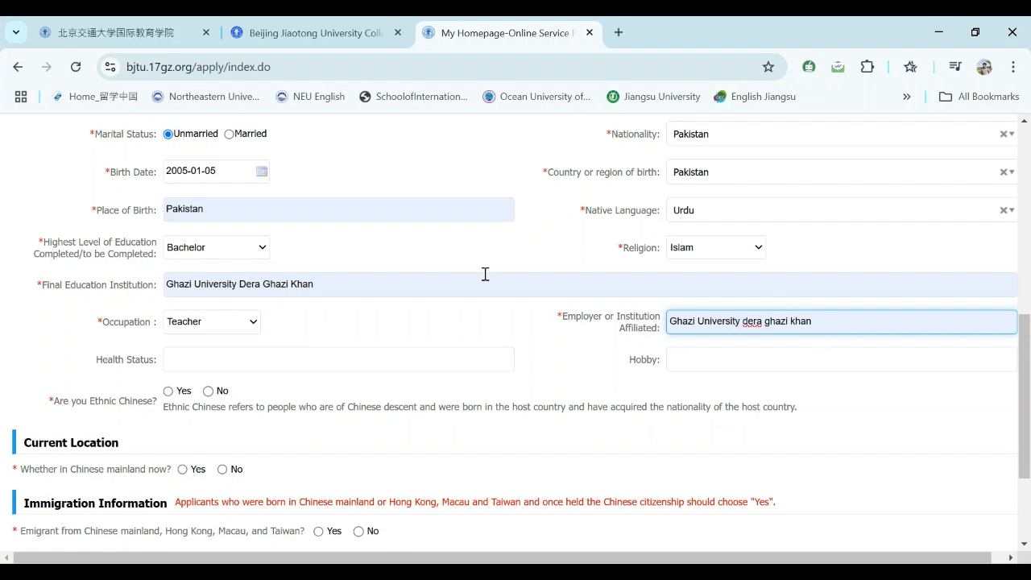
click(258, 329)
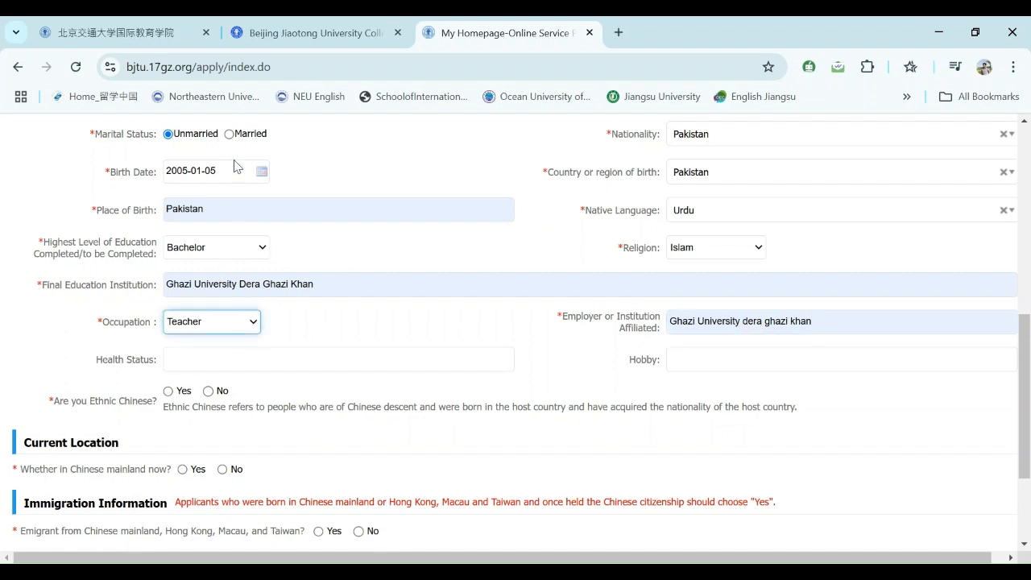
click(221, 50)
click(822, 321)
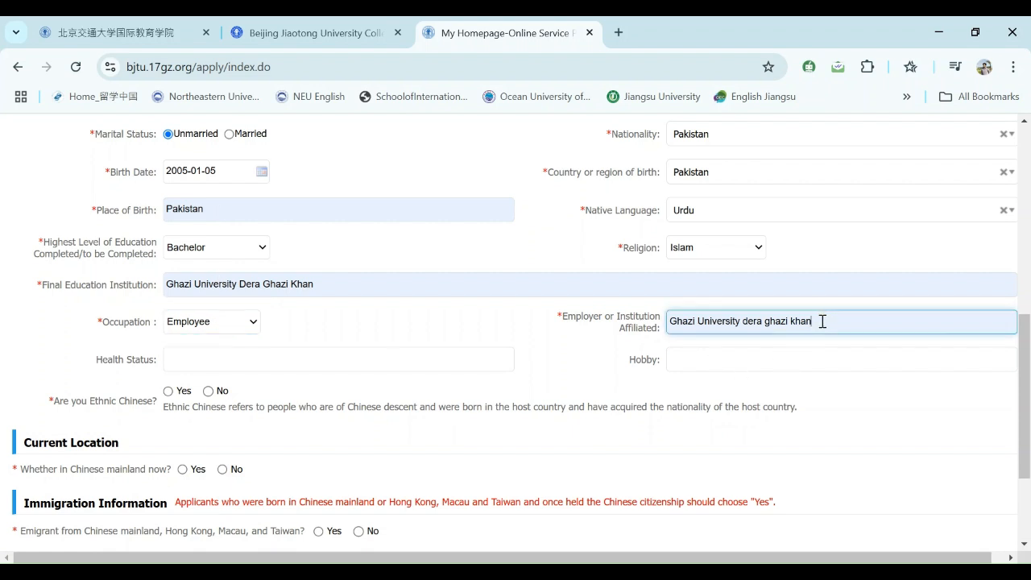
click(249, 326)
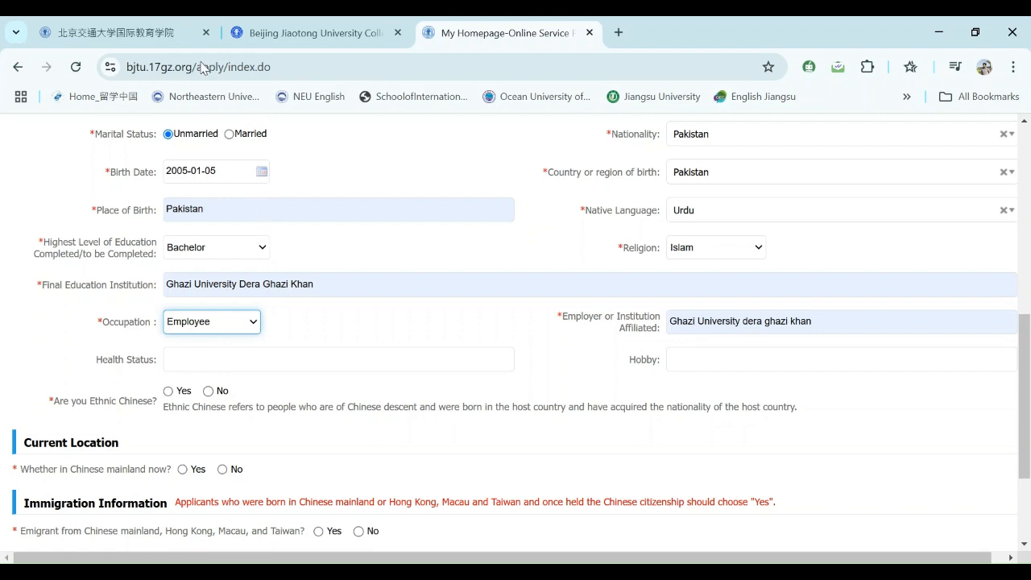
key(s)
click(716, 333)
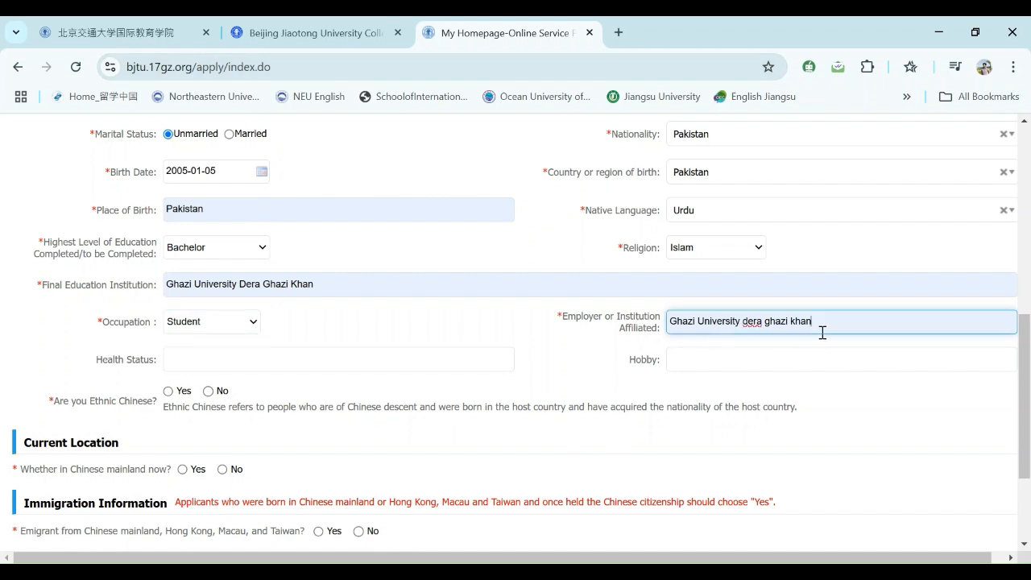
- Fill in health status and hobbies from saved suggestions
click(231, 363)
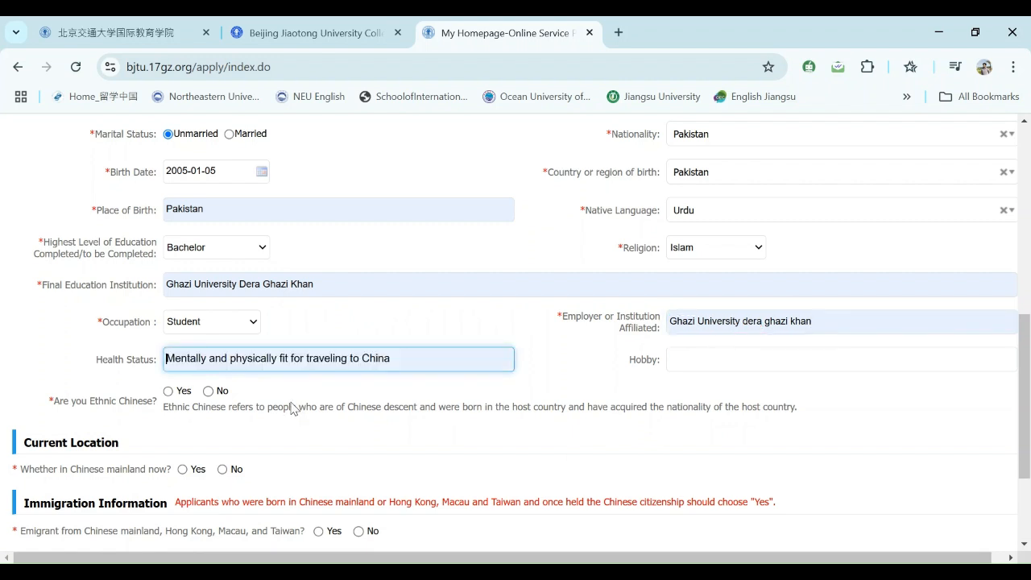
click(692, 358)
click(816, 397)
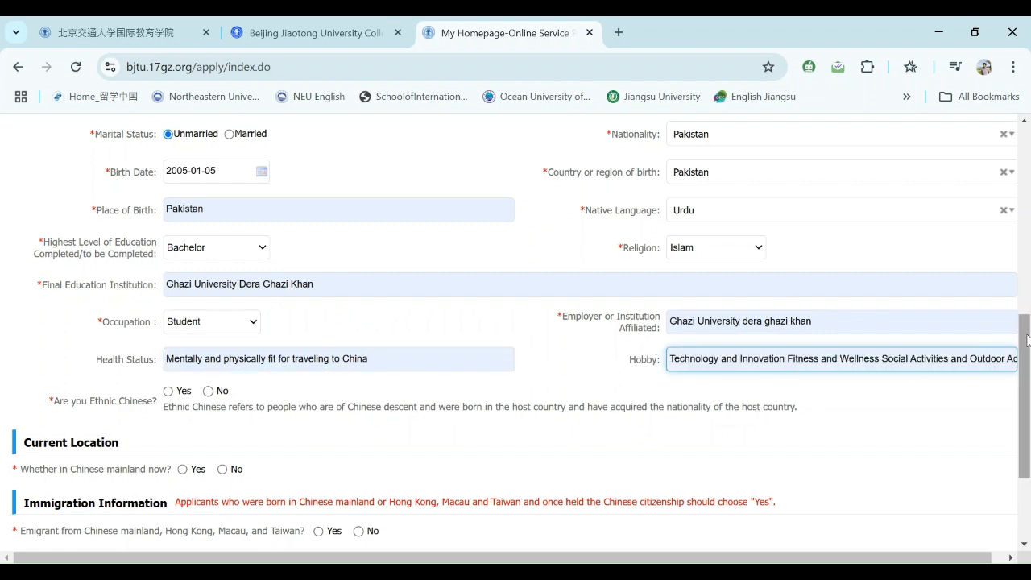
- Answer No to the ethnic Chinese and emigrated-from-China questions
mouse_move(1024, 334)
mouse_down()
mouse_move(1023, 361)
mouse_move(1024, 337)
mouse_up()
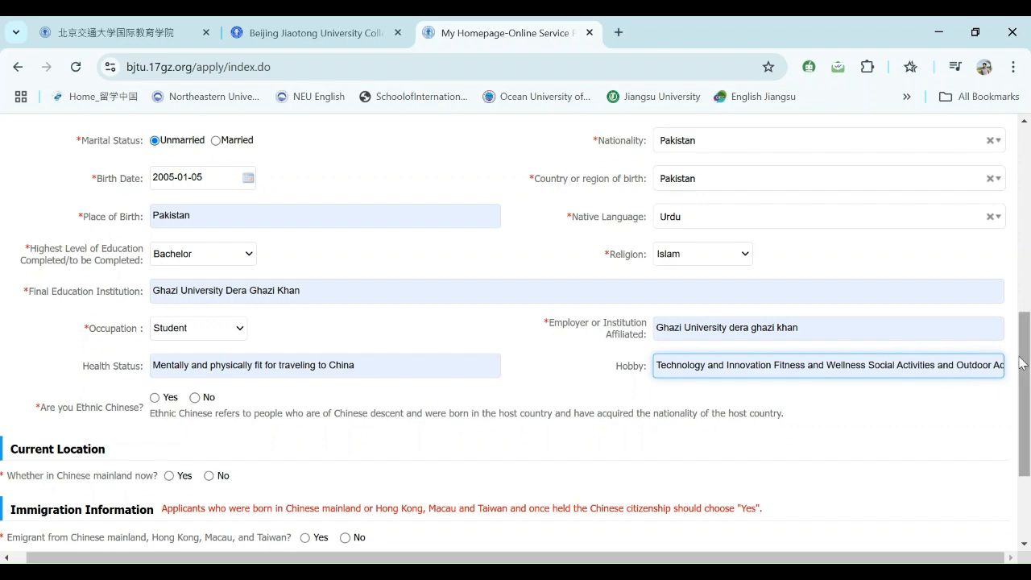
drag(1024, 362, 1024, 378)
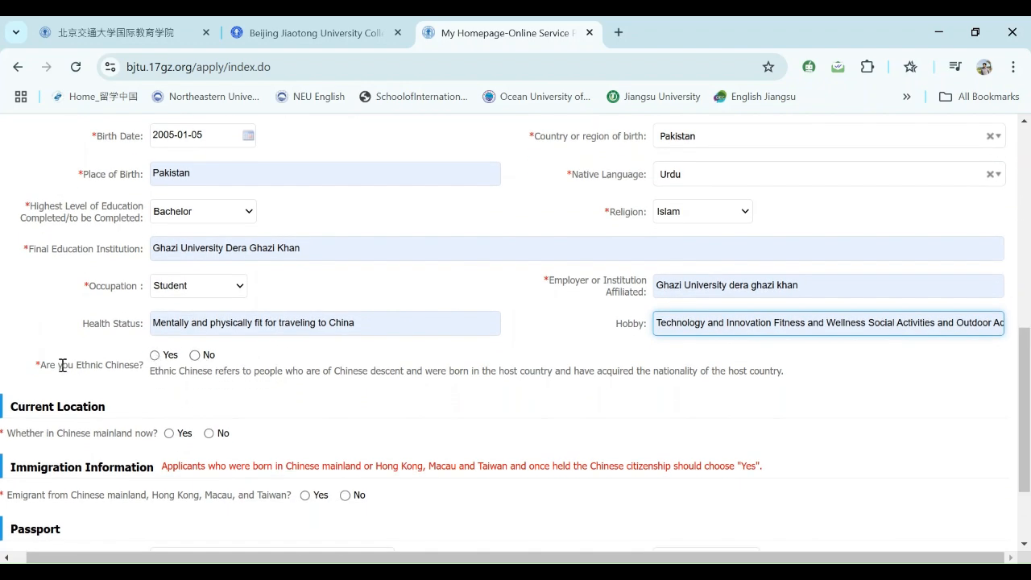
click(195, 356)
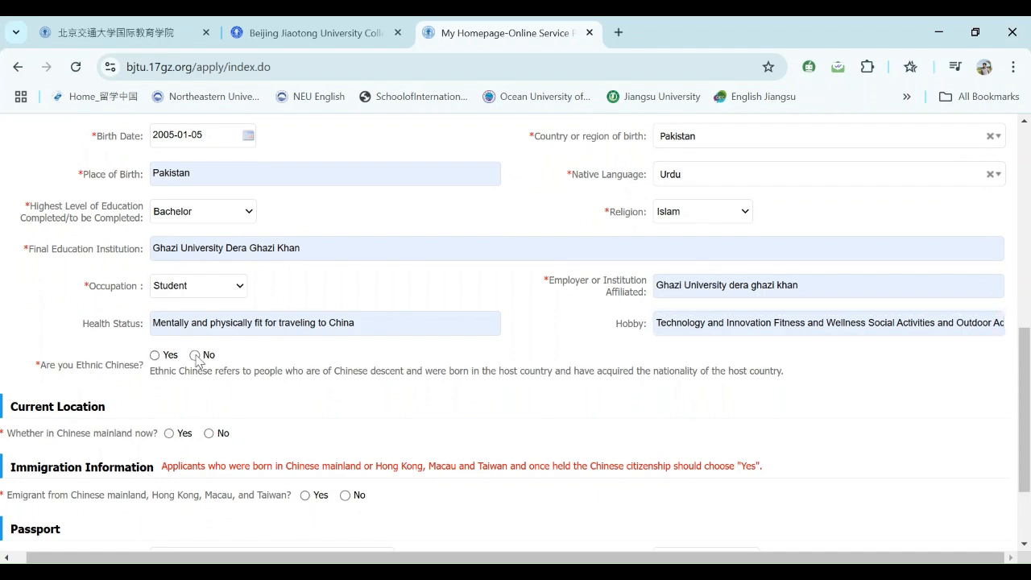
drag(1023, 380, 1022, 422)
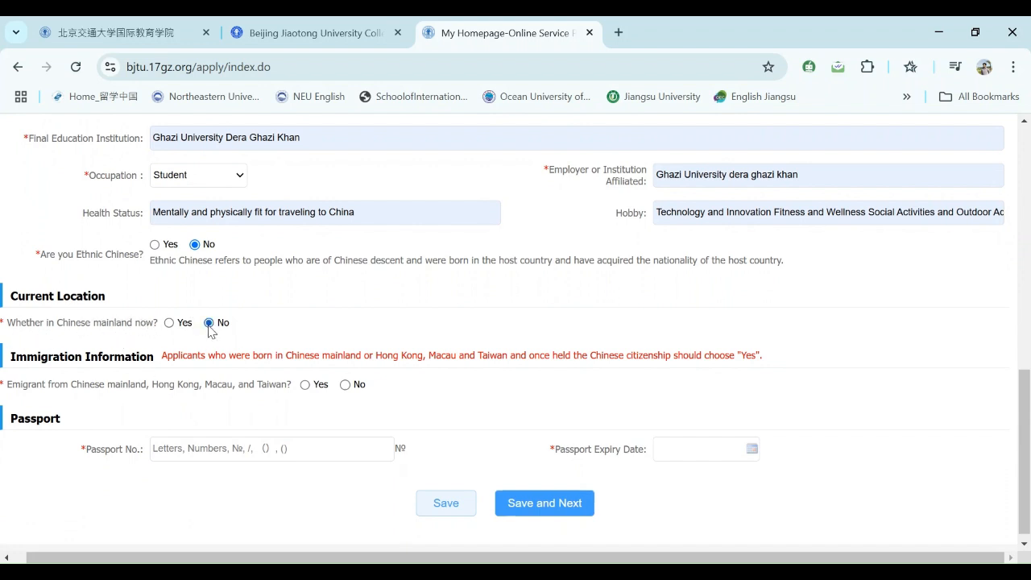
drag(1025, 427, 1023, 449)
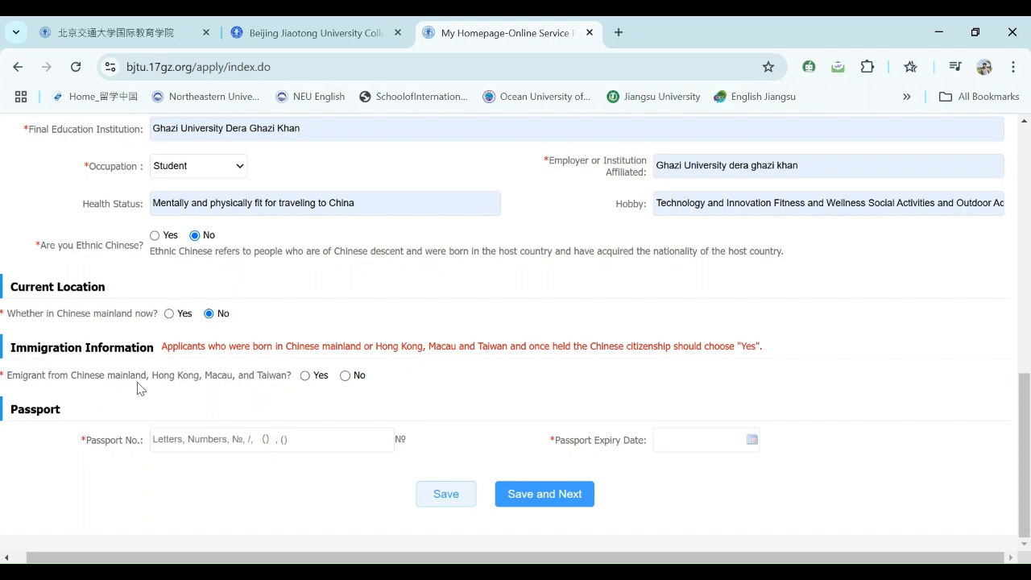
click(346, 375)
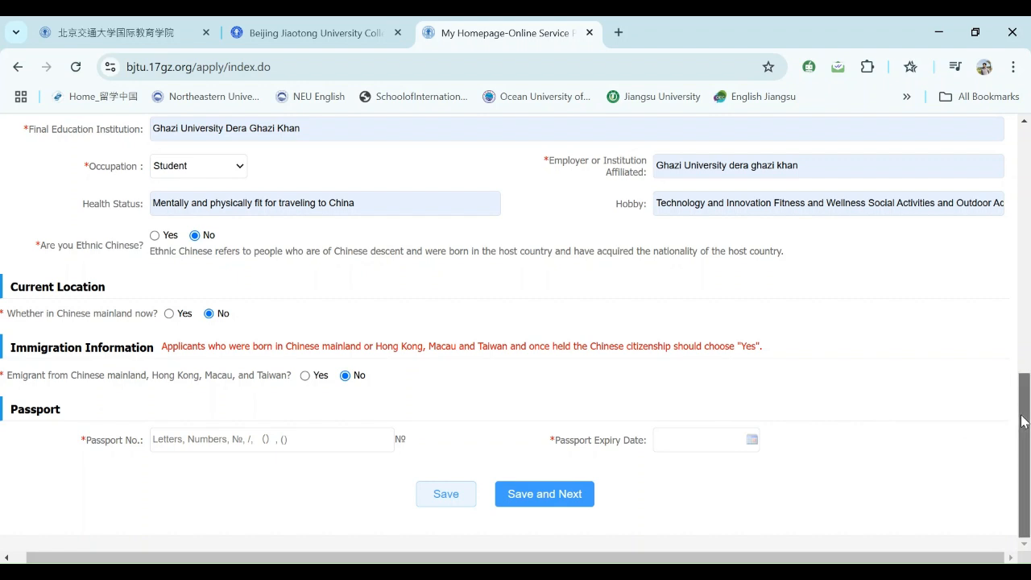
click(237, 445)
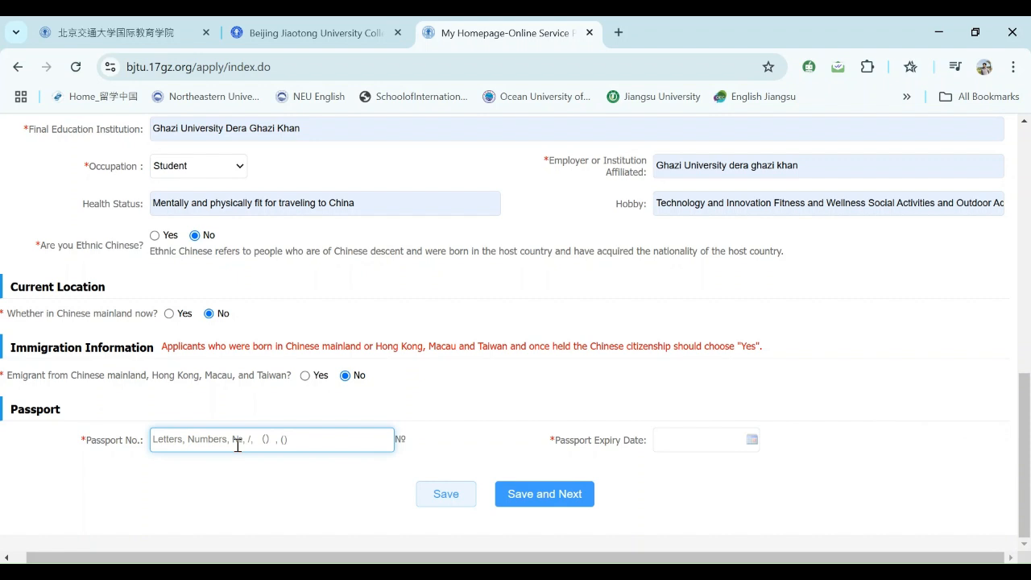
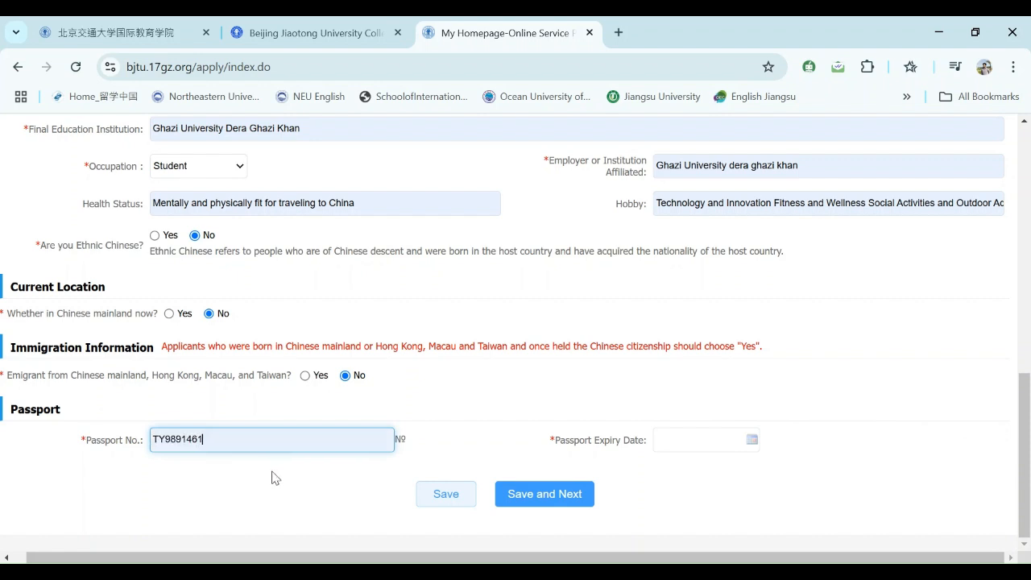
- Paste the passport number and set the passport expiry date to 2030-01-15
click(680, 443)
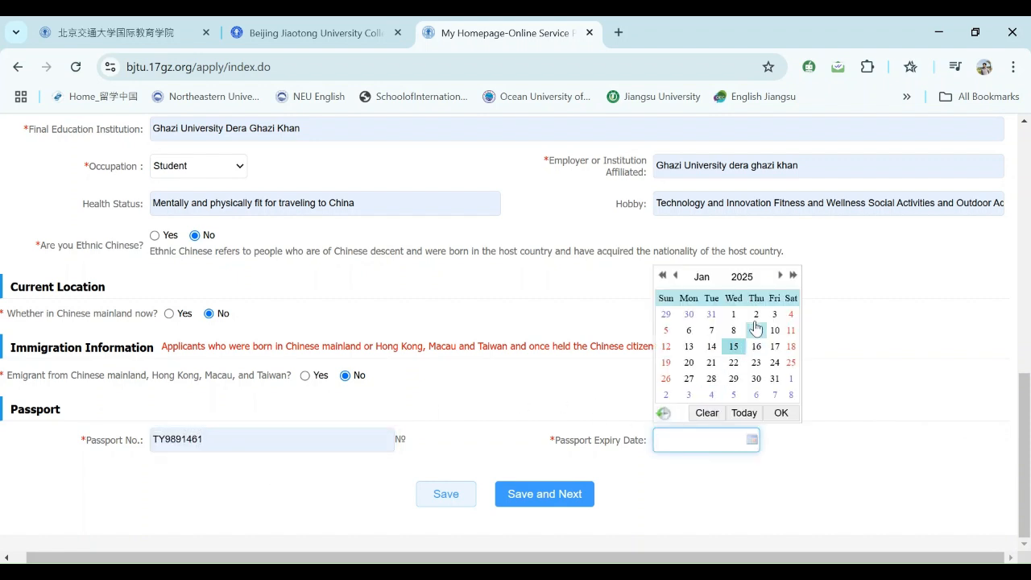
click(792, 276)
click(792, 277)
click(792, 276)
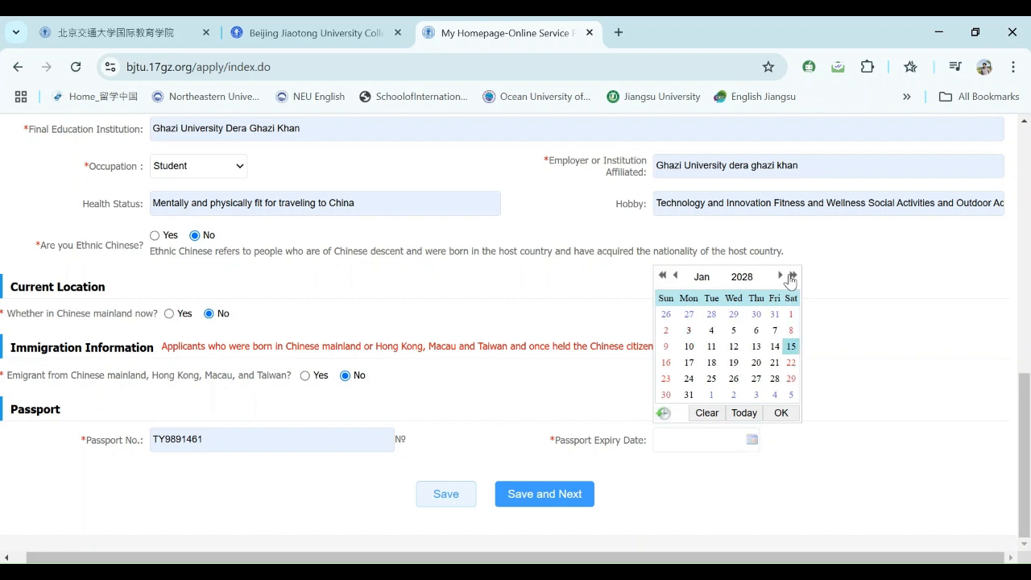
click(792, 276)
click(209, 440)
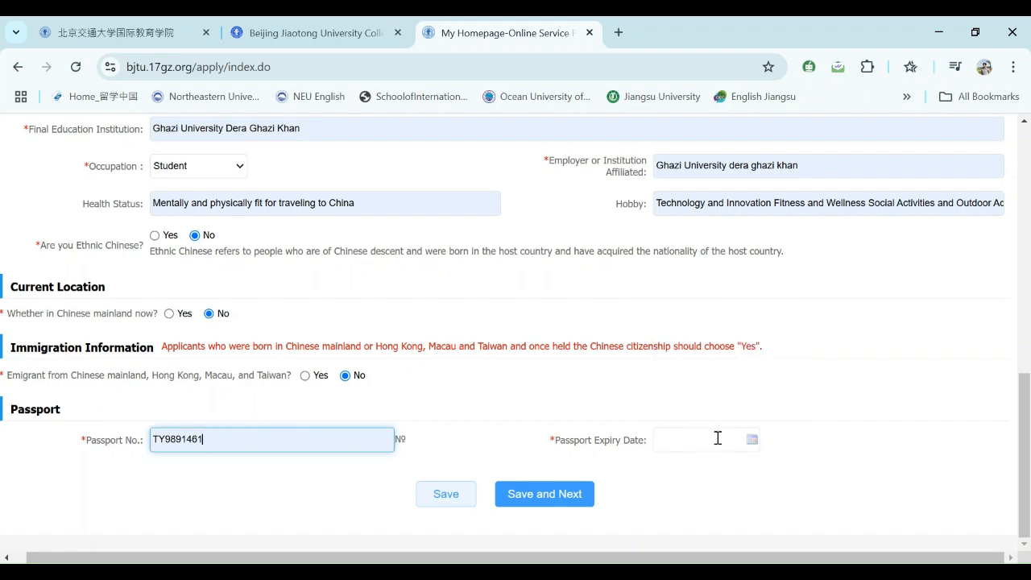
click(745, 440)
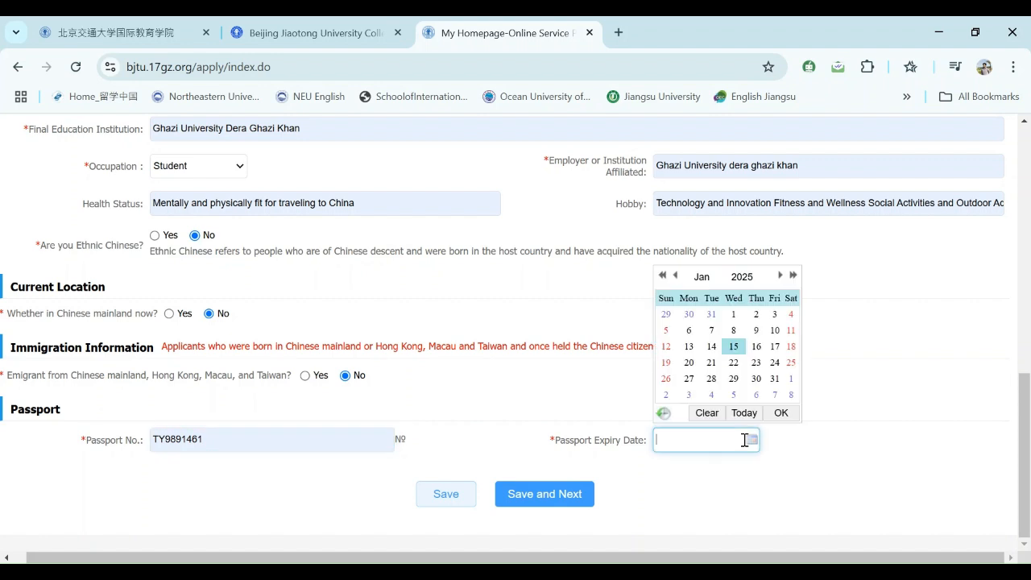
click(793, 276)
click(793, 276)
click(793, 275)
click(793, 276)
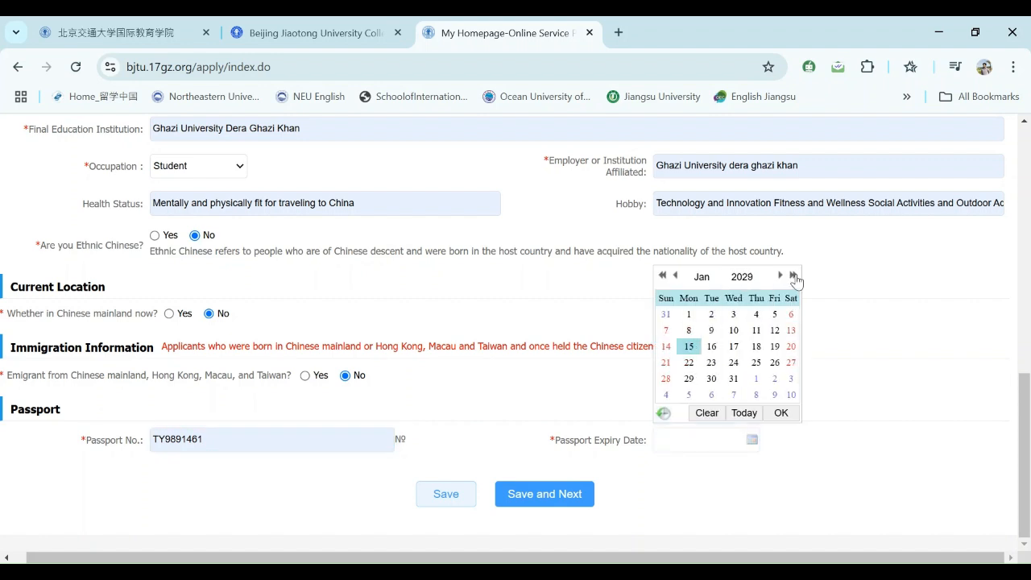
click(793, 276)
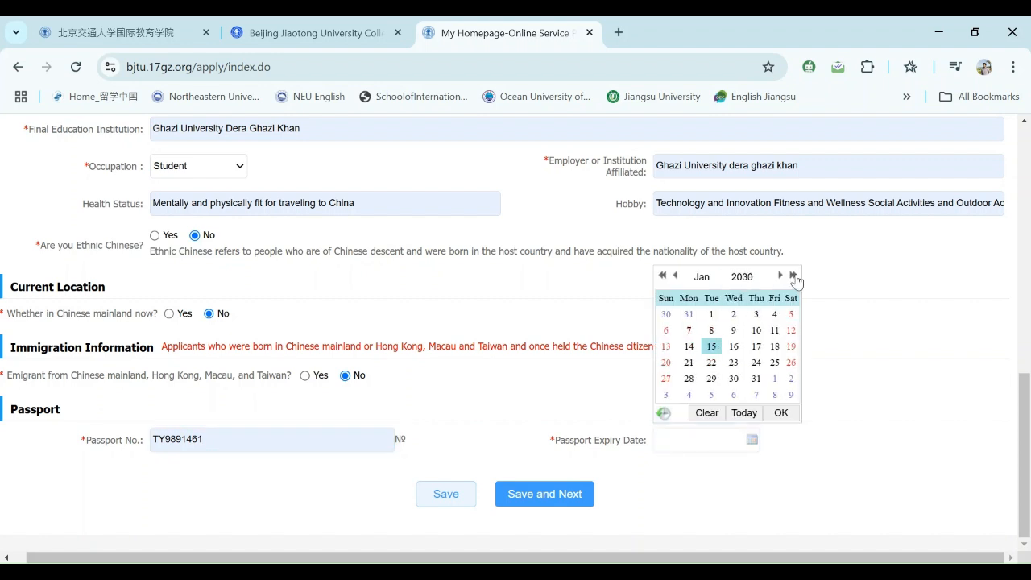
click(780, 412)
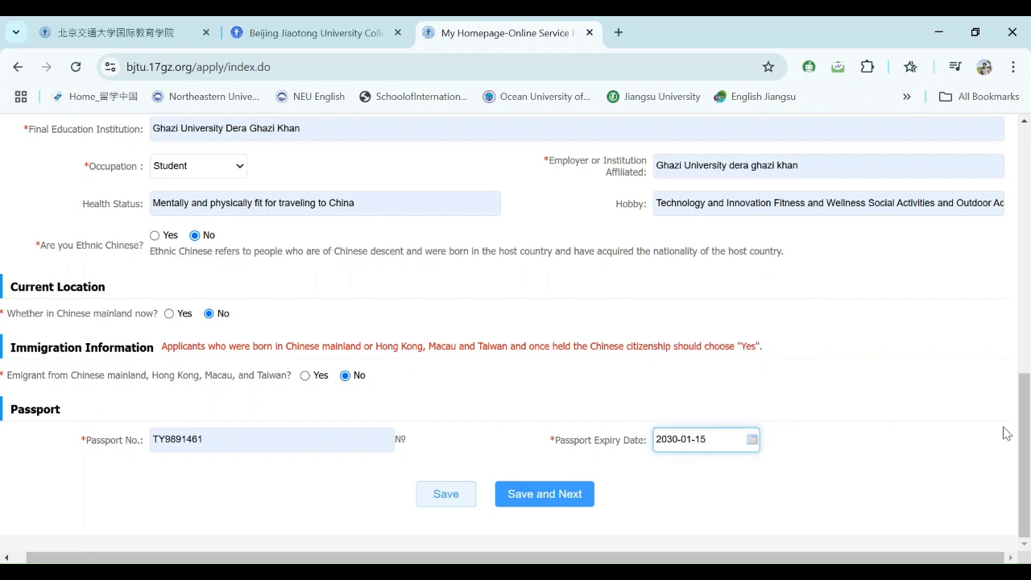
- Save Step 1 basic info with Save and Next, then scroll the Study Plan page
click(565, 490)
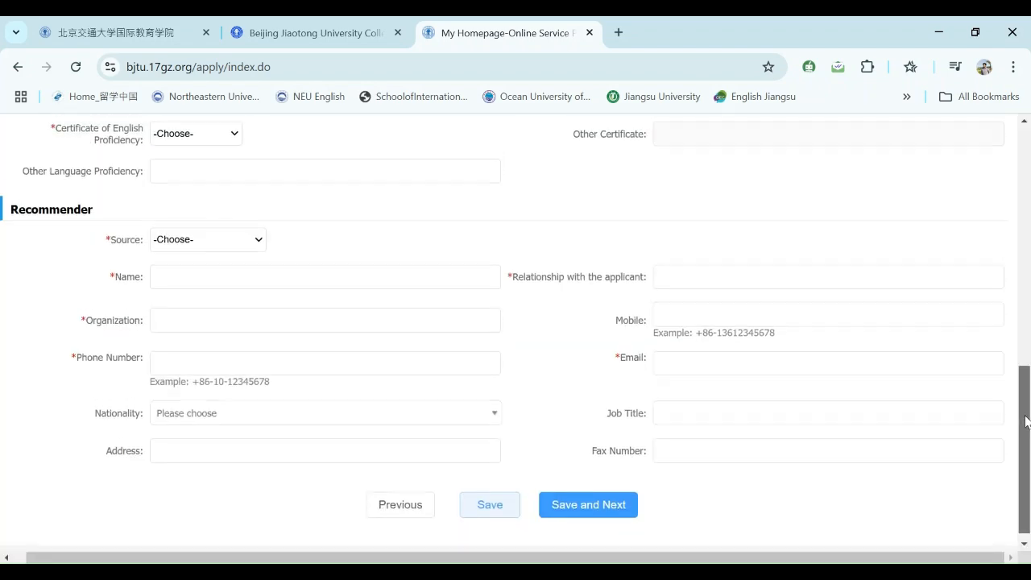
drag(1025, 427, 1025, 158)
drag(1026, 179, 1015, 205)
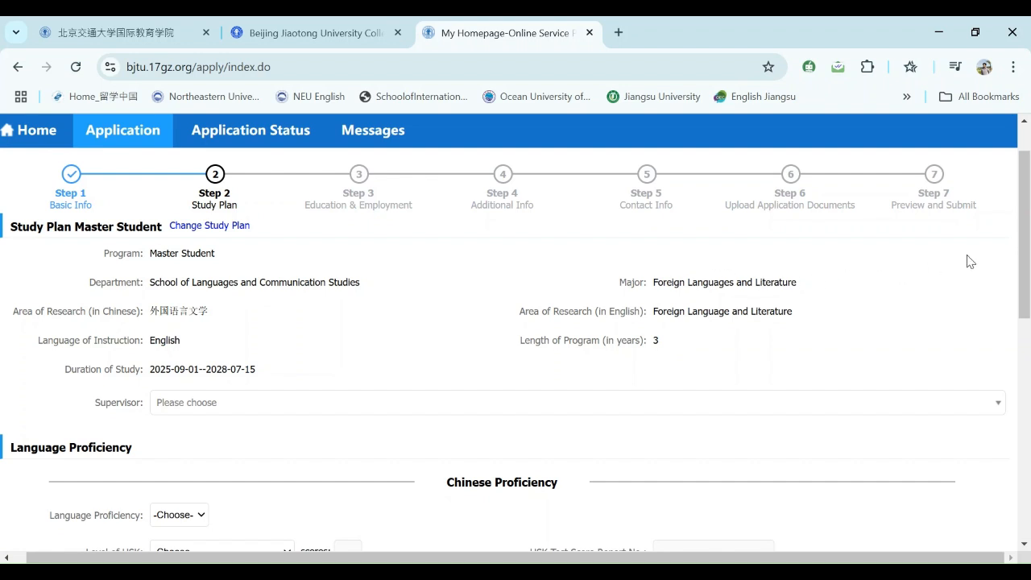
- Scroll down the Study Plan page and open the Supervisor dropdown list
key(ctrl+a)
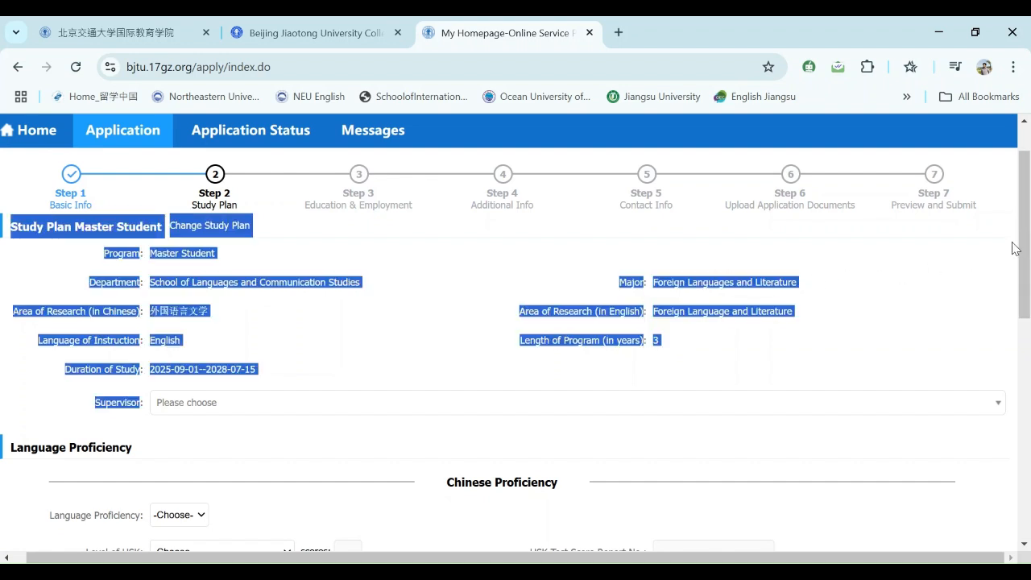
click(457, 271)
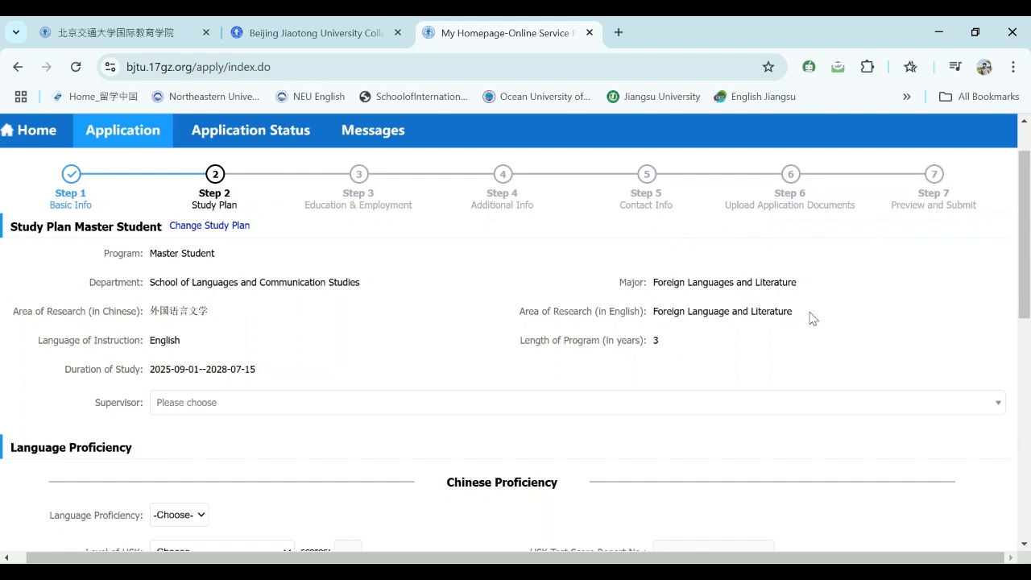
drag(1022, 288, 1008, 315)
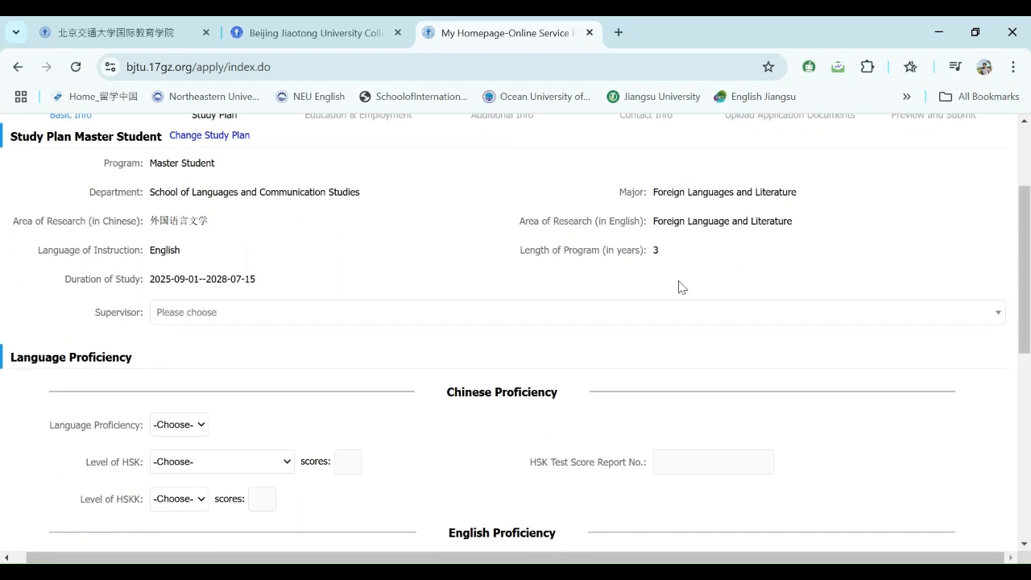
drag(1028, 274, 1027, 283)
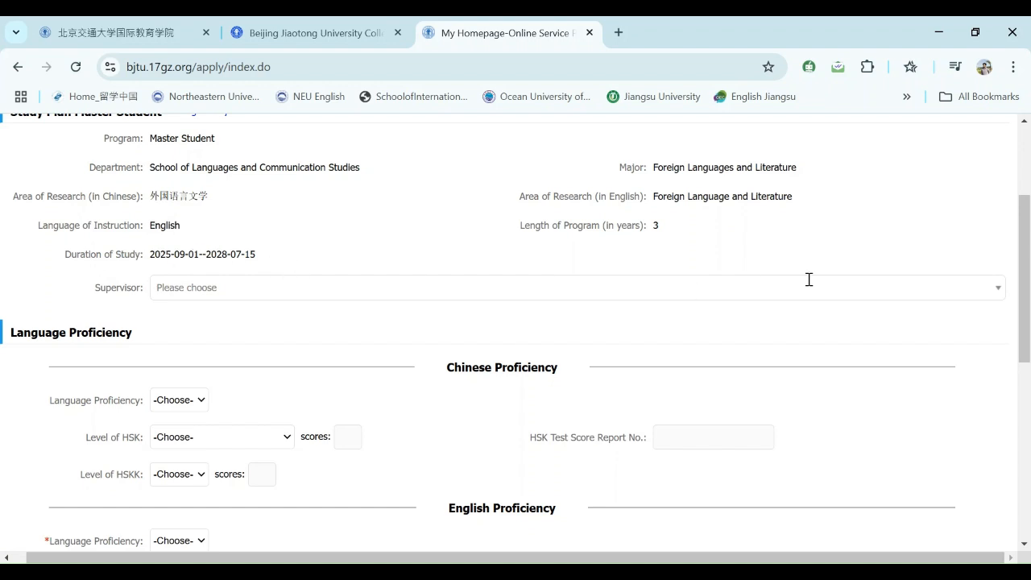
scroll(1022, 298, down, 1)
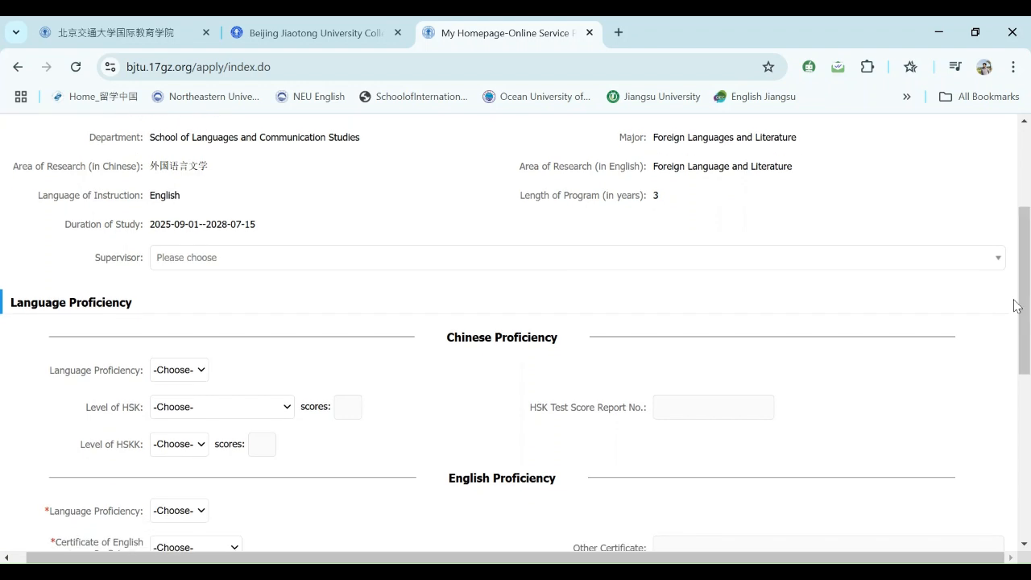
click(902, 267)
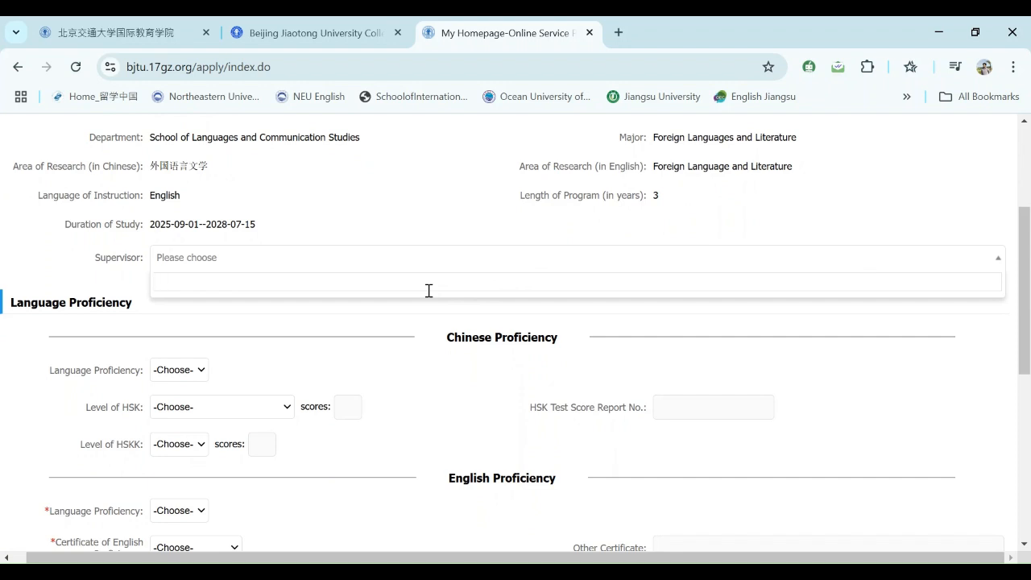
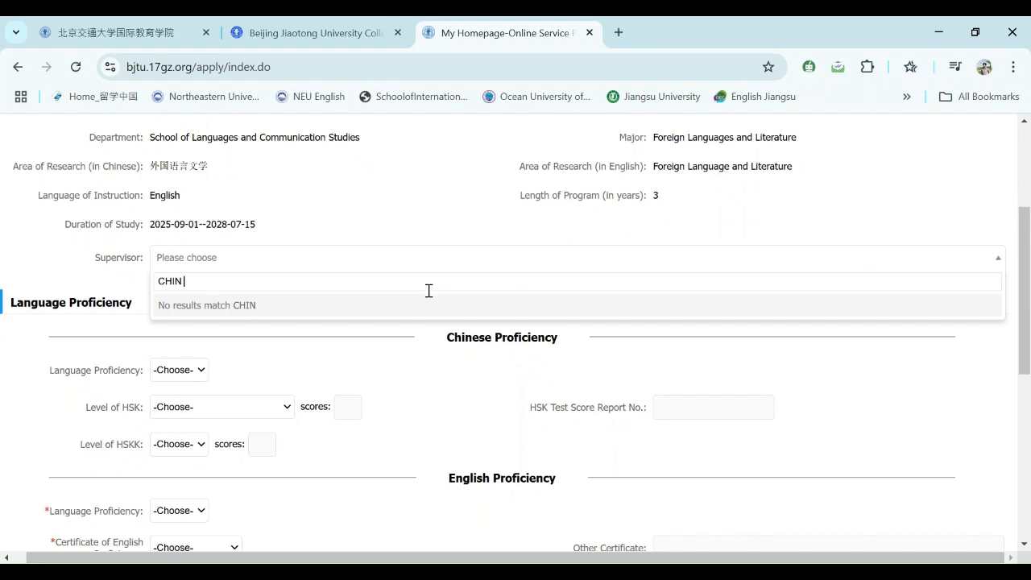
- Search the Supervisor list for a name, find no match, and close it unchosen
click(255, 256)
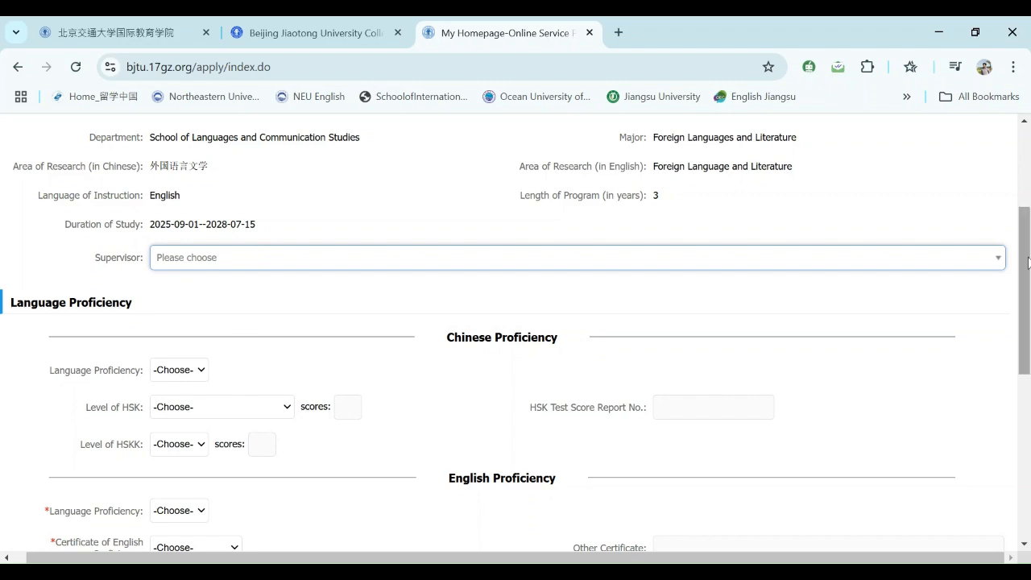
drag(1027, 261, 1020, 328)
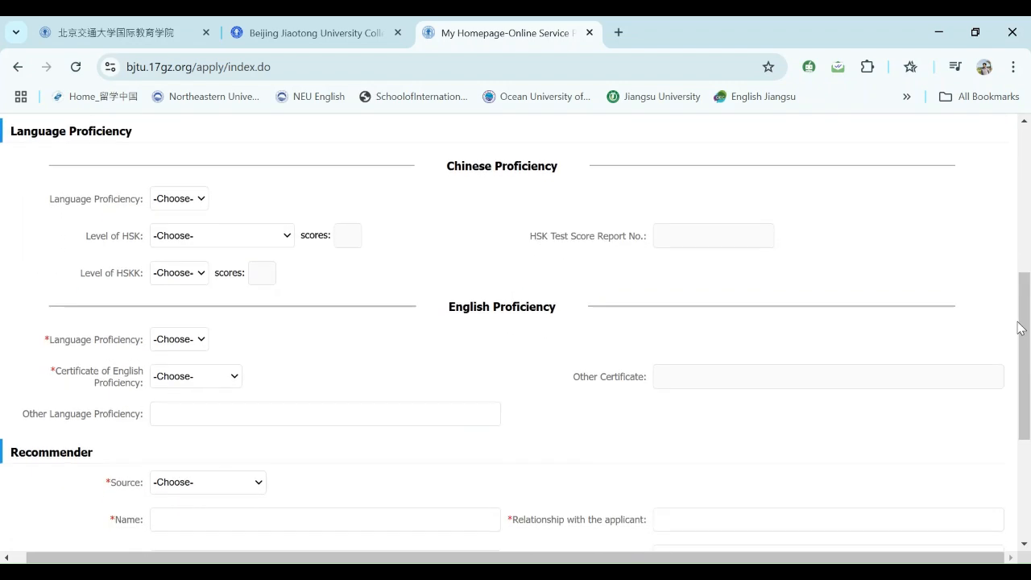
- Choose None for Chinese Language Proficiency, Level of HSK and Level of HSKK
click(191, 207)
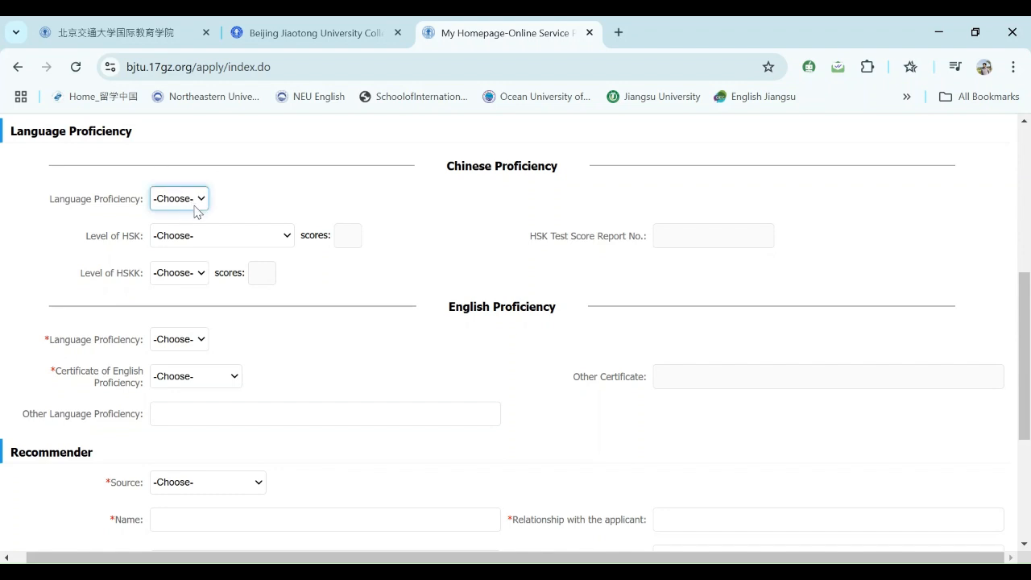
key(Down)
click(288, 240)
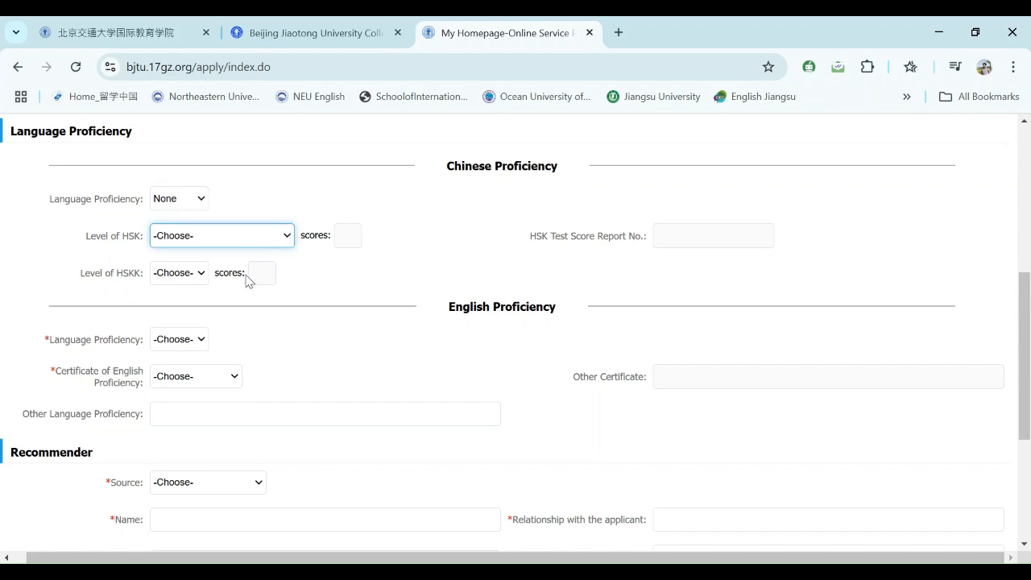
key(Down)
click(686, 240)
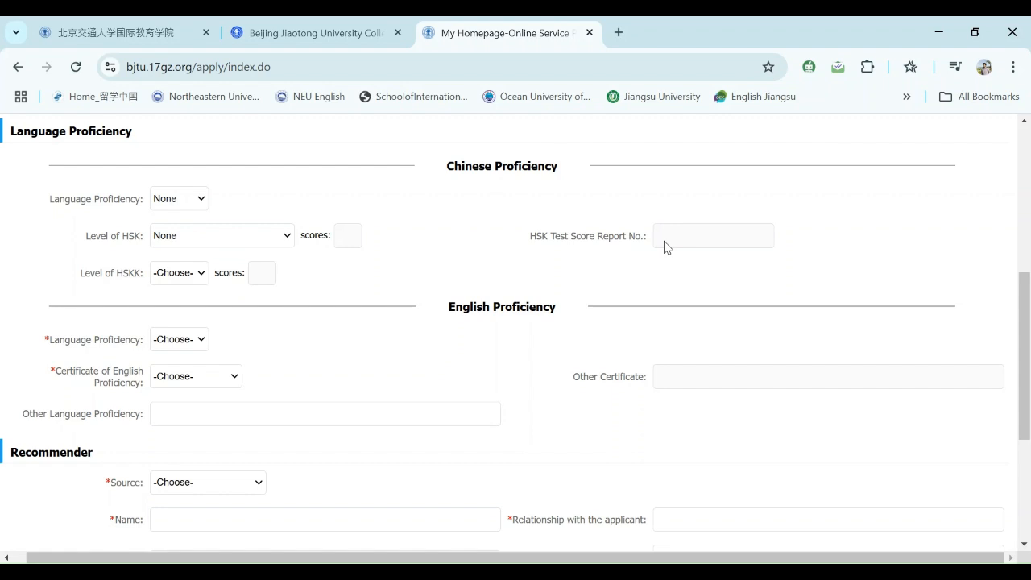
click(182, 279)
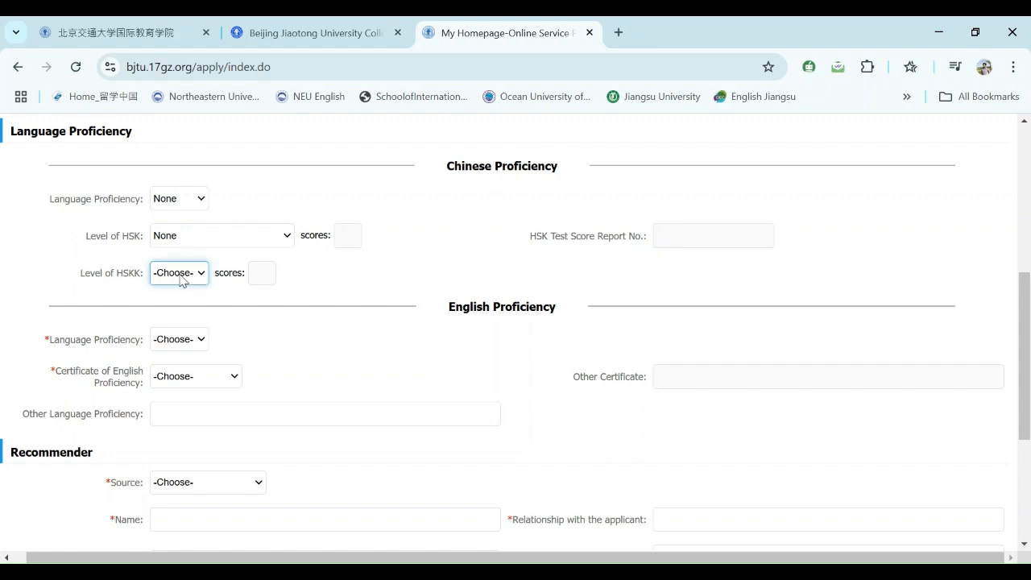
key(Down)
scroll(1028, 336, down, 2)
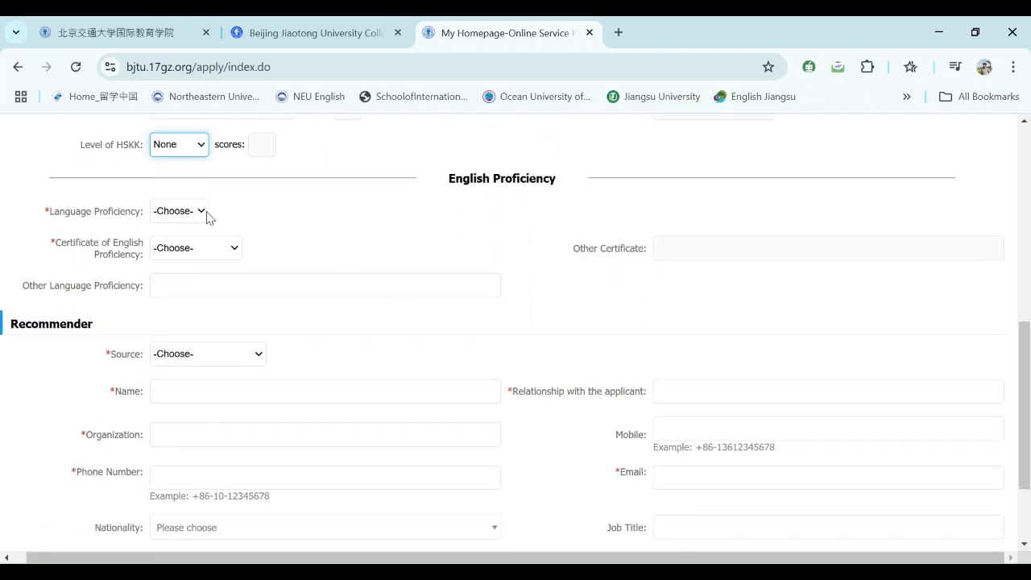
- Set English language proficiency to Excellent and the certificate to Other
click(206, 214)
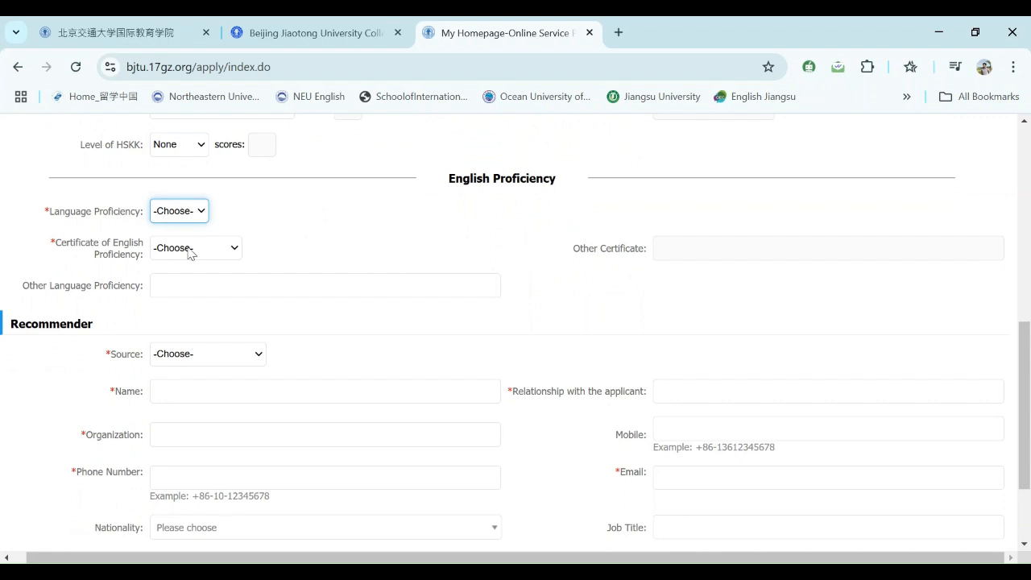
click(184, 324)
click(234, 255)
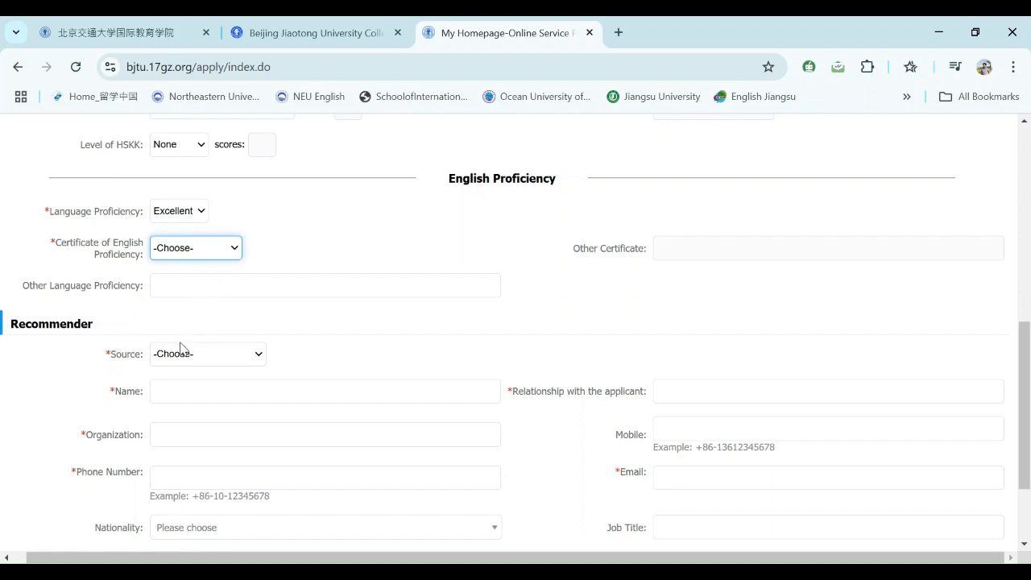
click(171, 460)
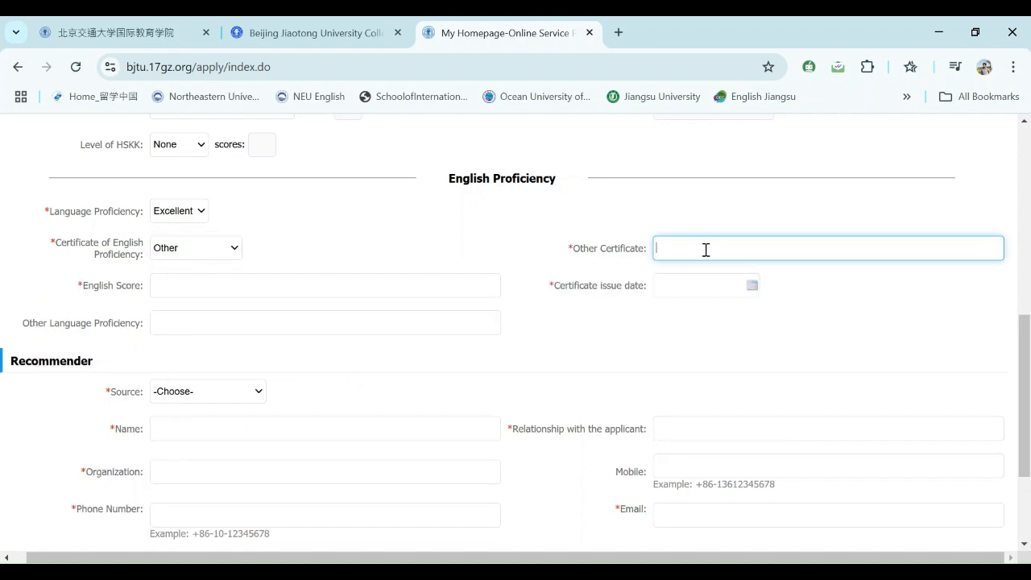
- Name the other certificate 'English Proficiency certificate' and set the English score to Proficient
click(784, 289)
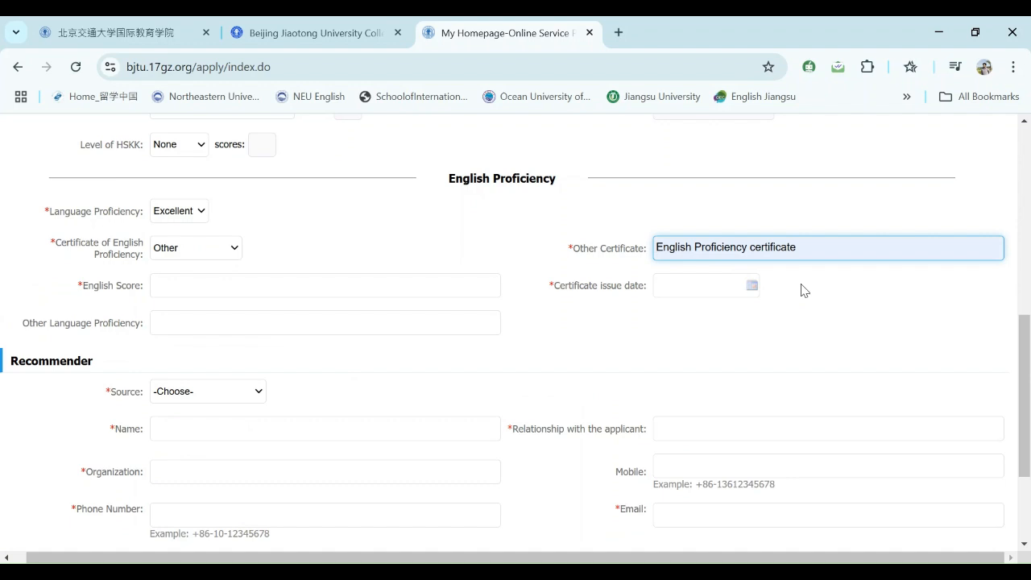
click(802, 285)
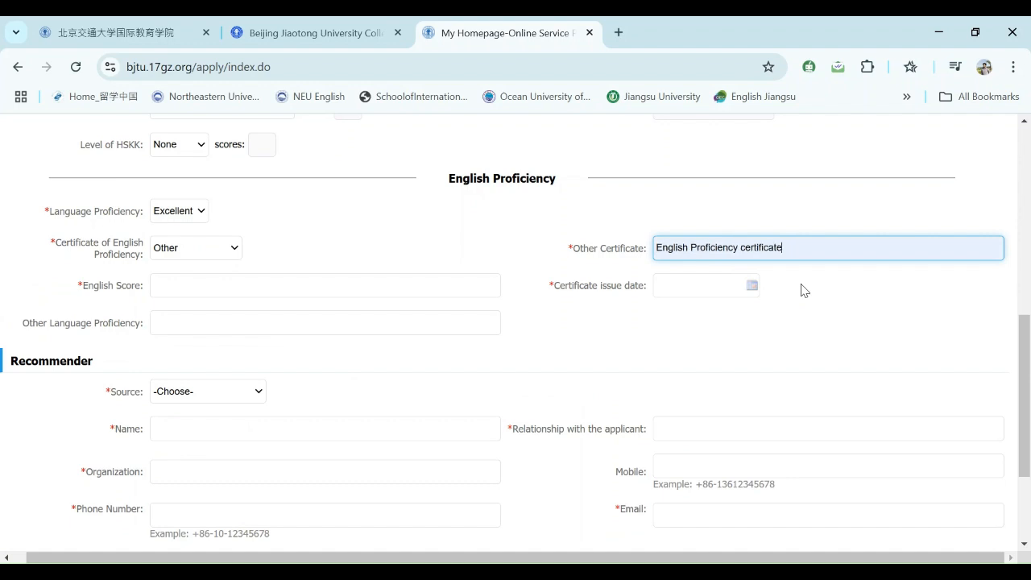
click(295, 289)
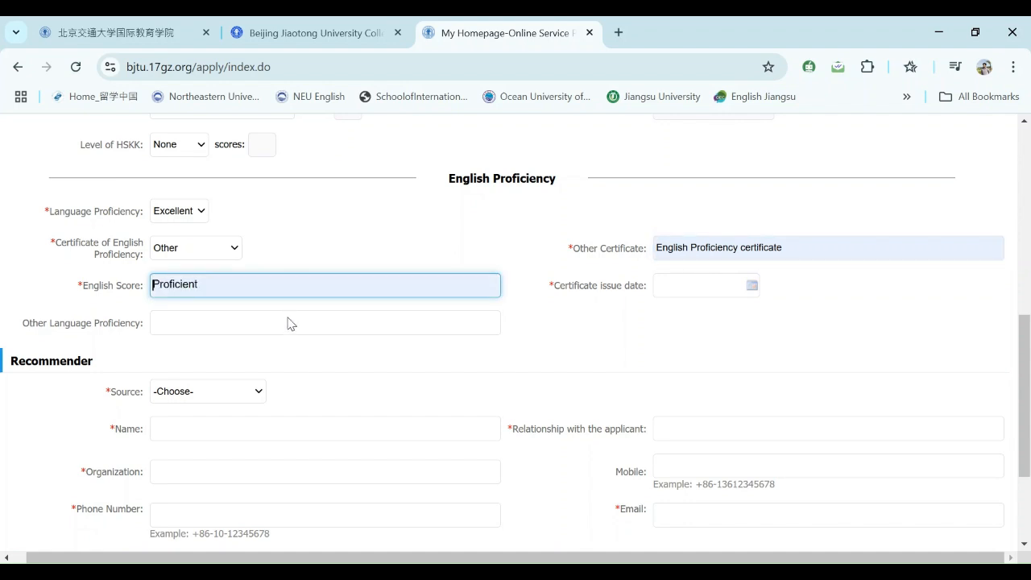
click(291, 323)
click(824, 525)
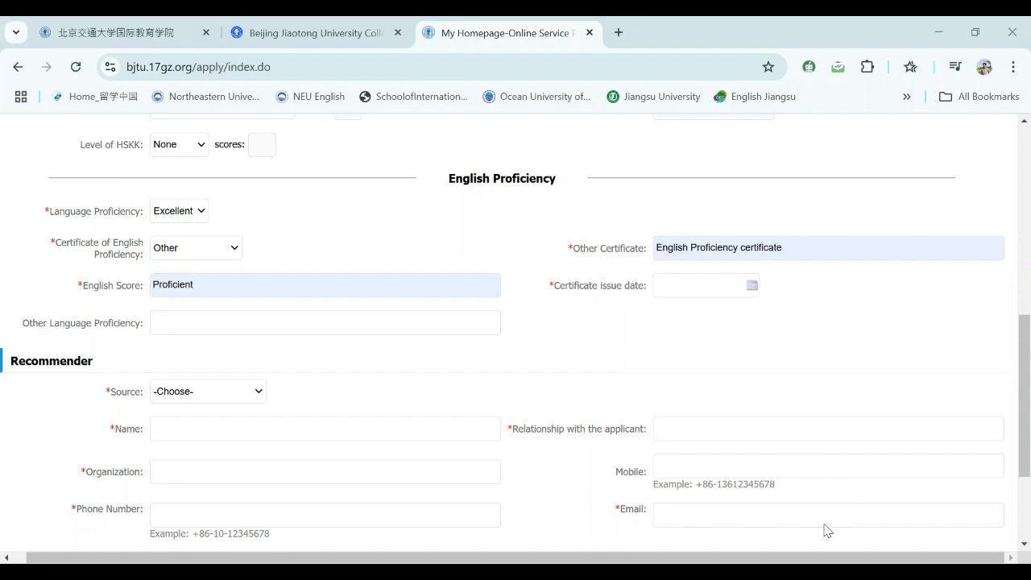
click(689, 287)
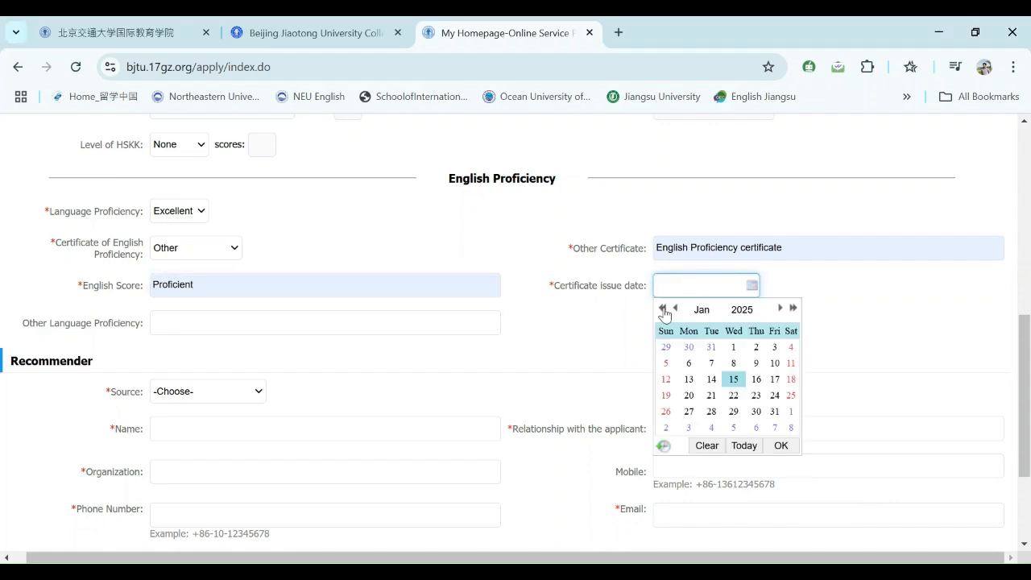
- Pick 15 January 2023 as the certificate issue date
click(664, 308)
click(663, 309)
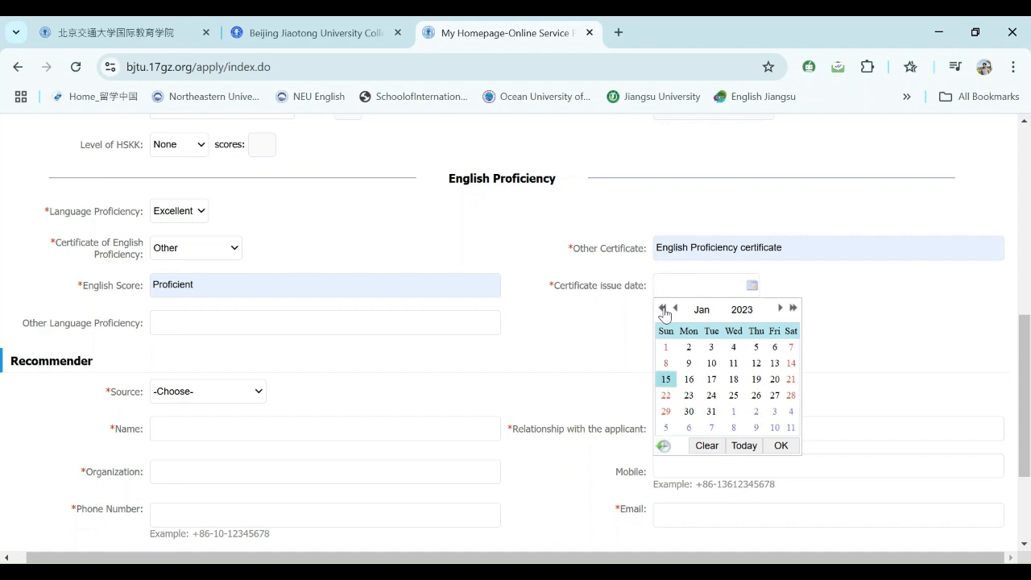
click(663, 309)
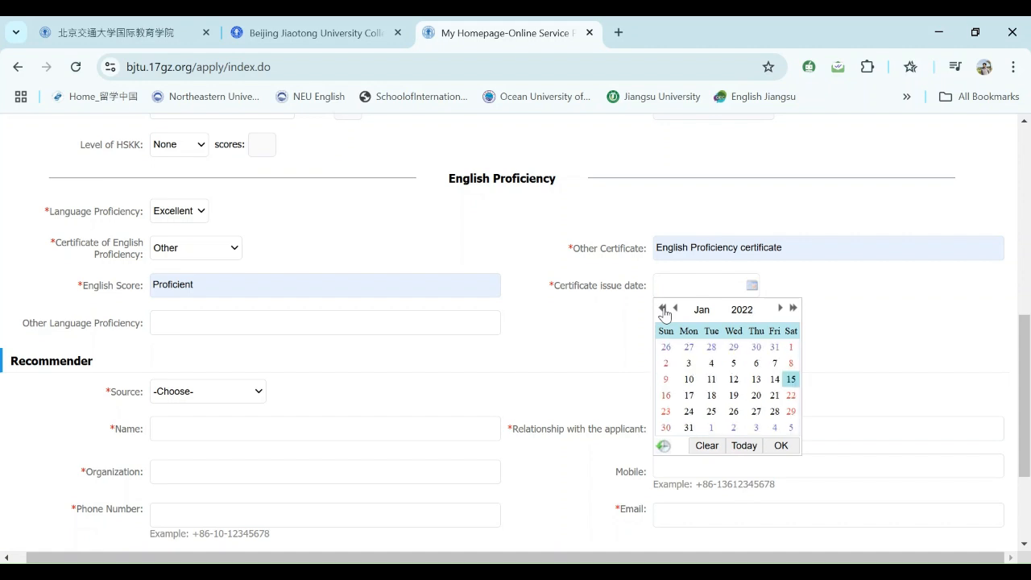
click(663, 309)
click(663, 309)
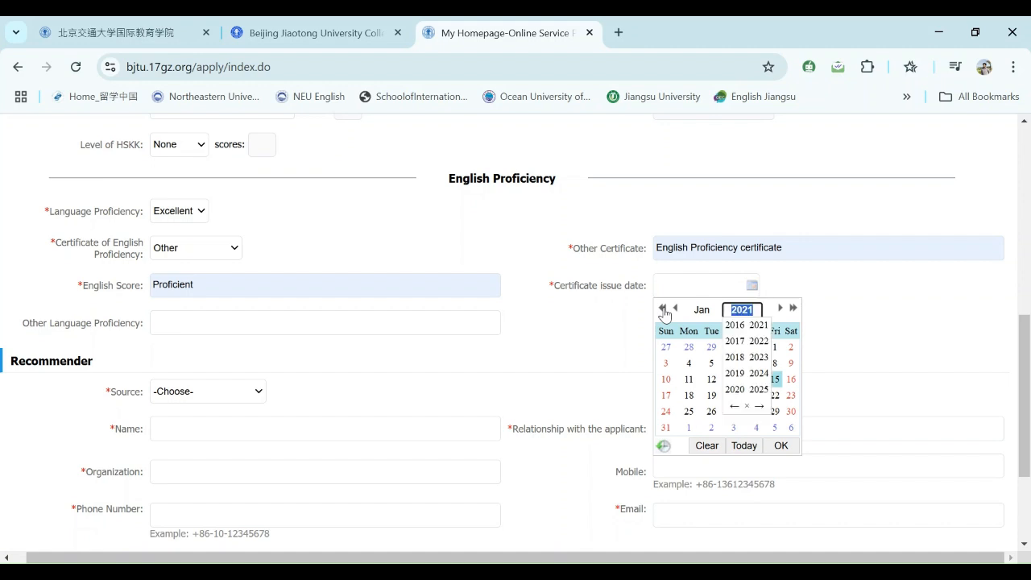
click(792, 311)
click(791, 311)
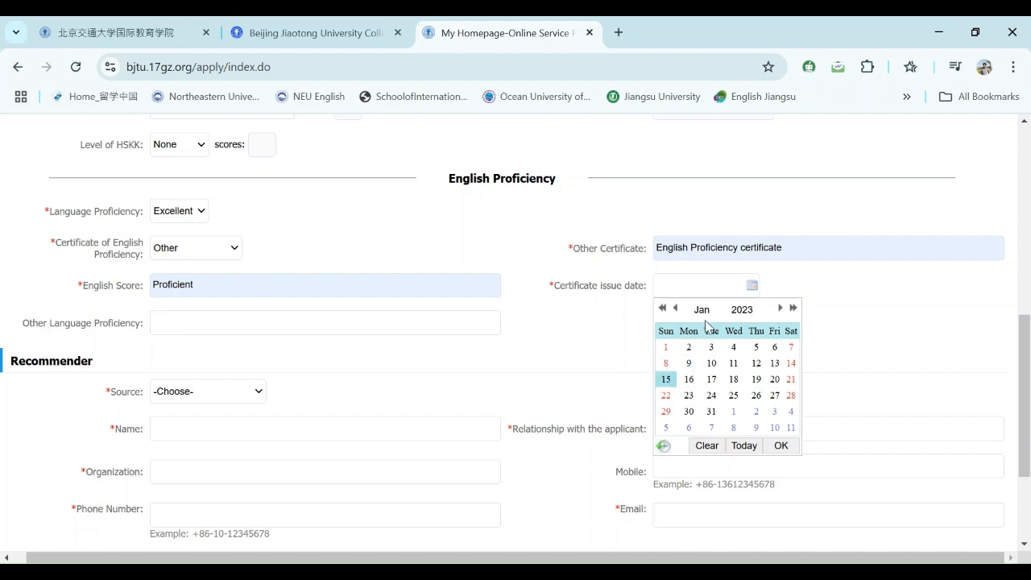
click(668, 380)
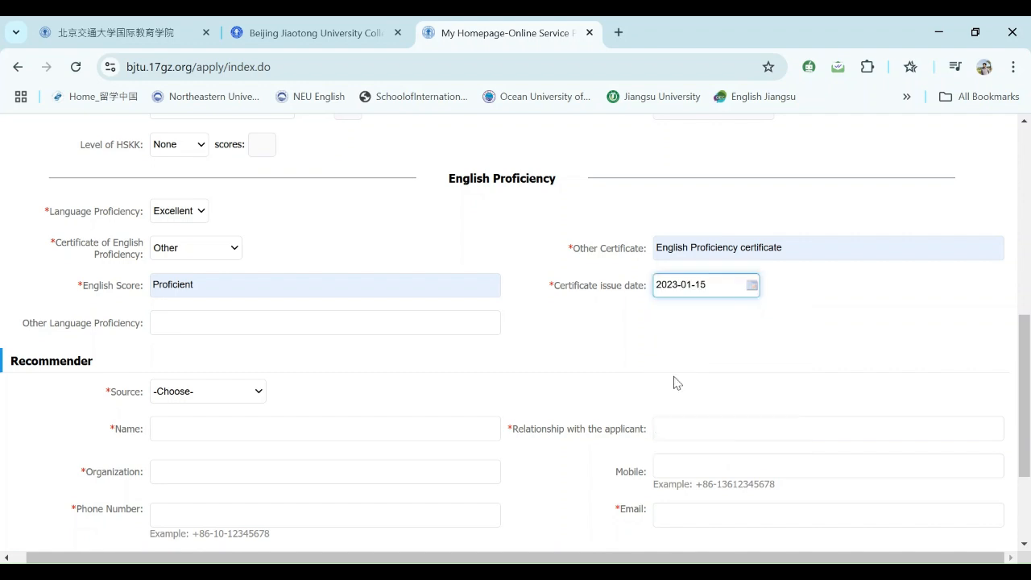
- Enter Urdu as the other language proficiency and scroll down to the Recommender section
click(206, 324)
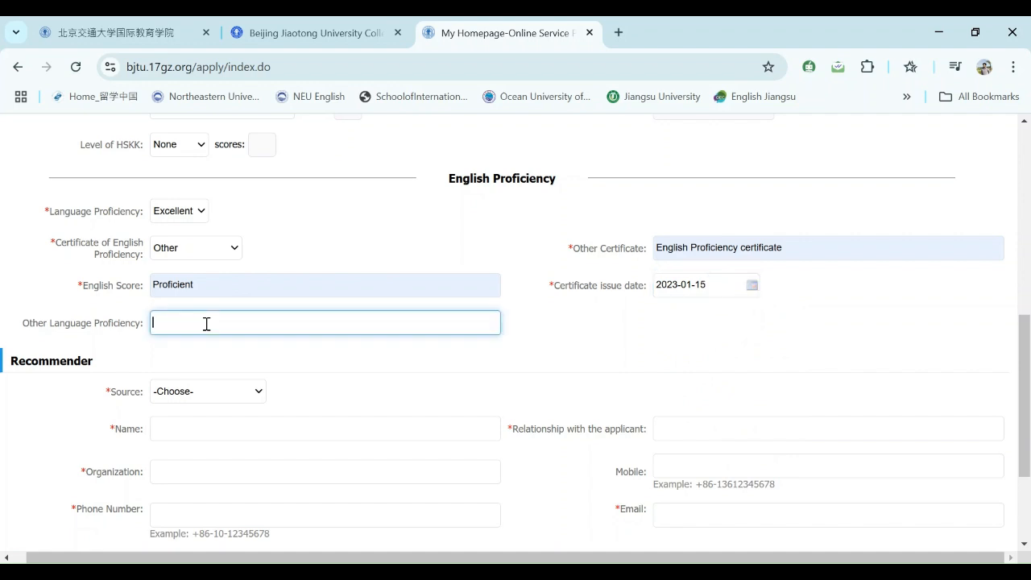
click(260, 359)
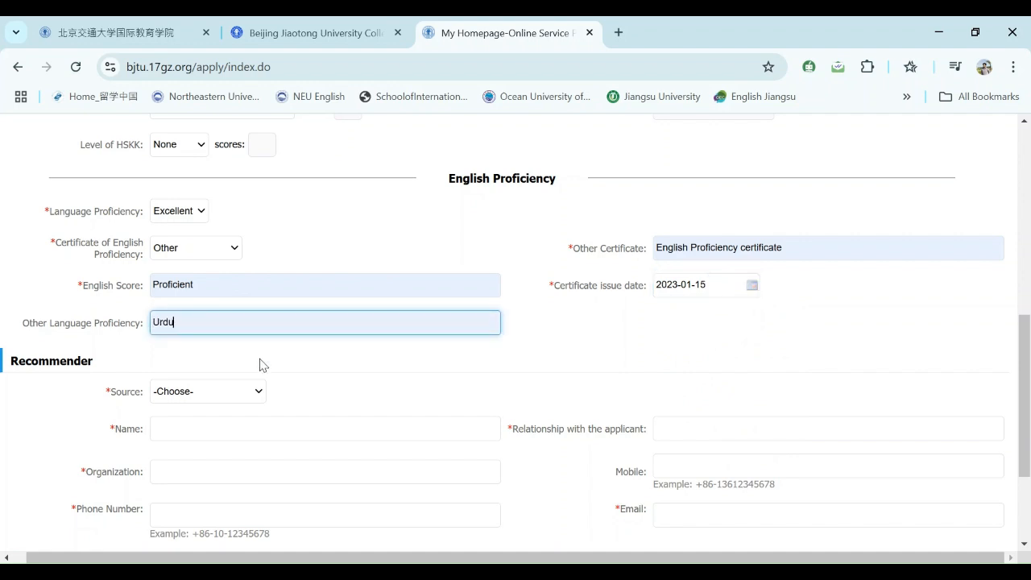
mouse_move(1023, 339)
mouse_down()
mouse_move(1020, 398)
mouse_move(1018, 354)
mouse_up()
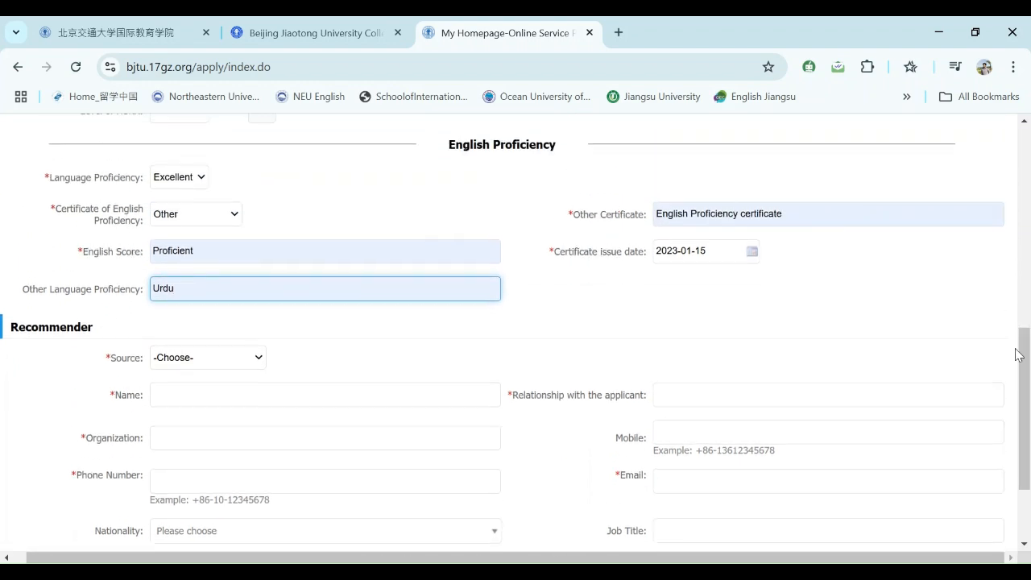
click(232, 215)
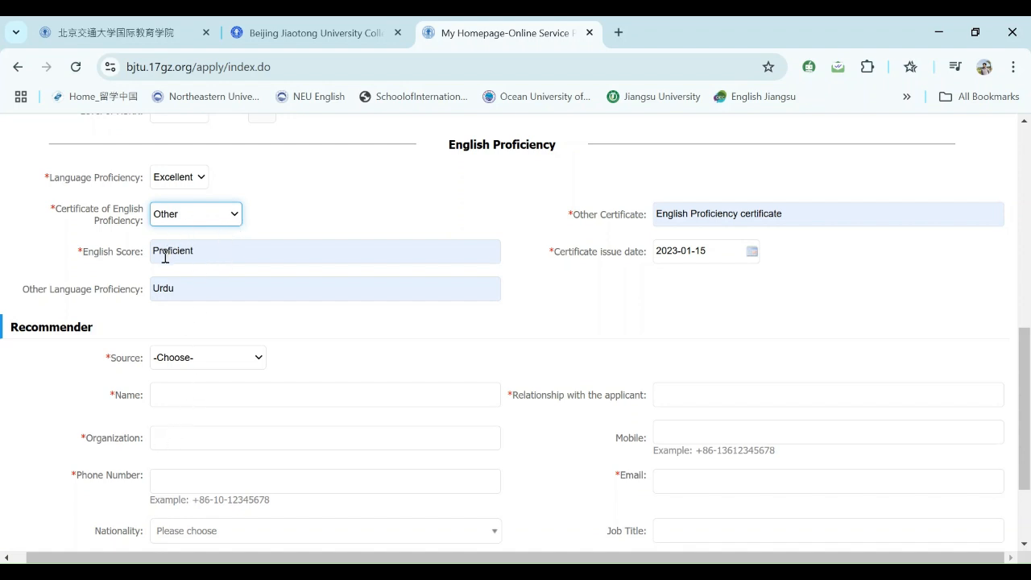
drag(1028, 356, 1029, 398)
click(258, 240)
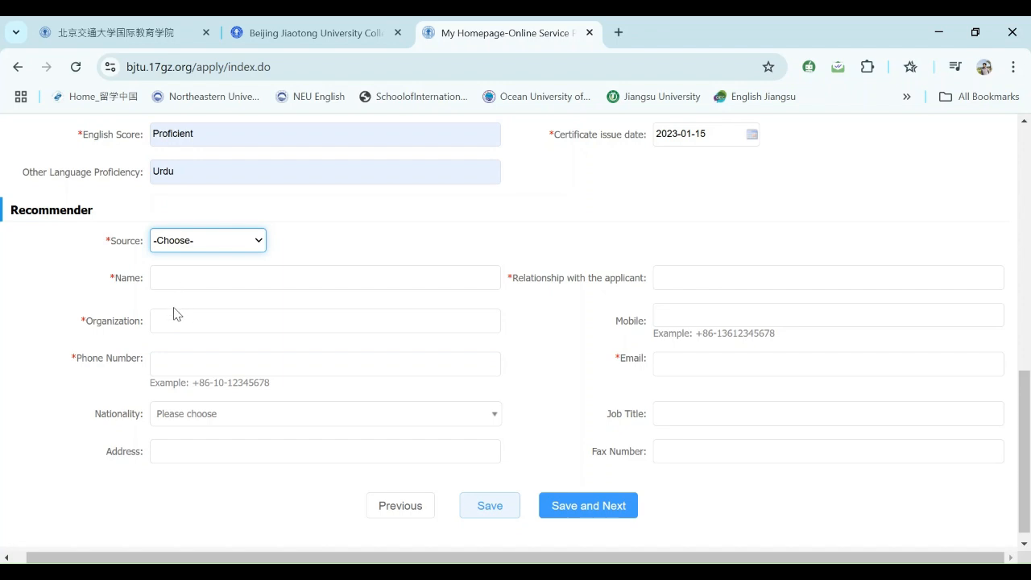
- Set recommender source to Others with specific source 'Supervisor' and enter the recommender's name
click(161, 353)
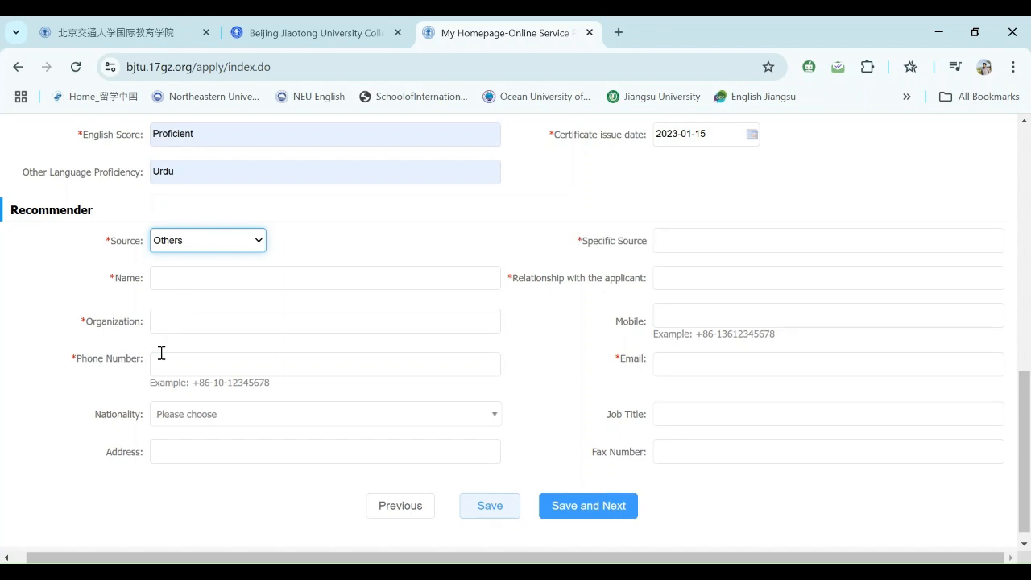
click(689, 246)
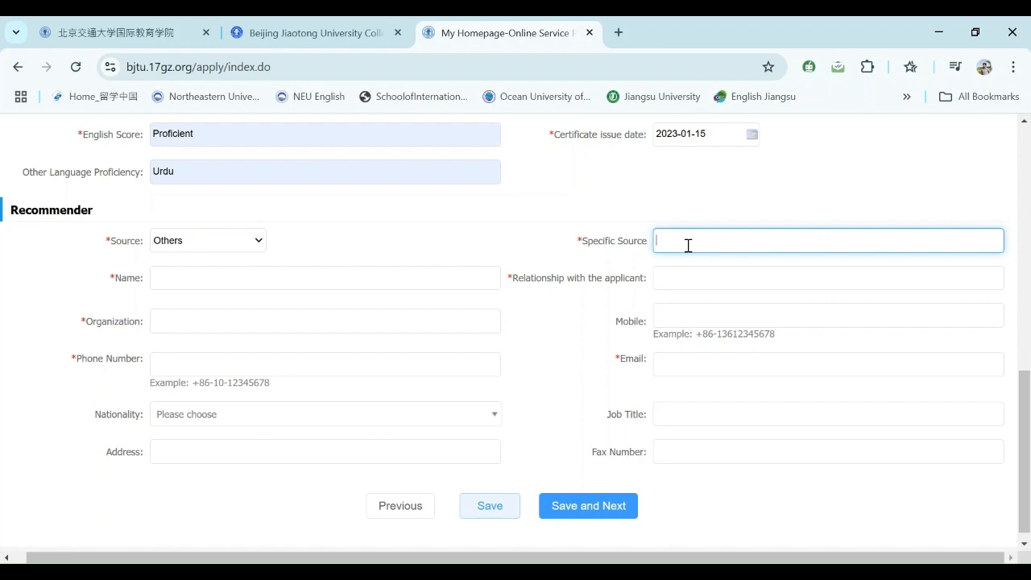
text(Supervisor)
click(312, 278)
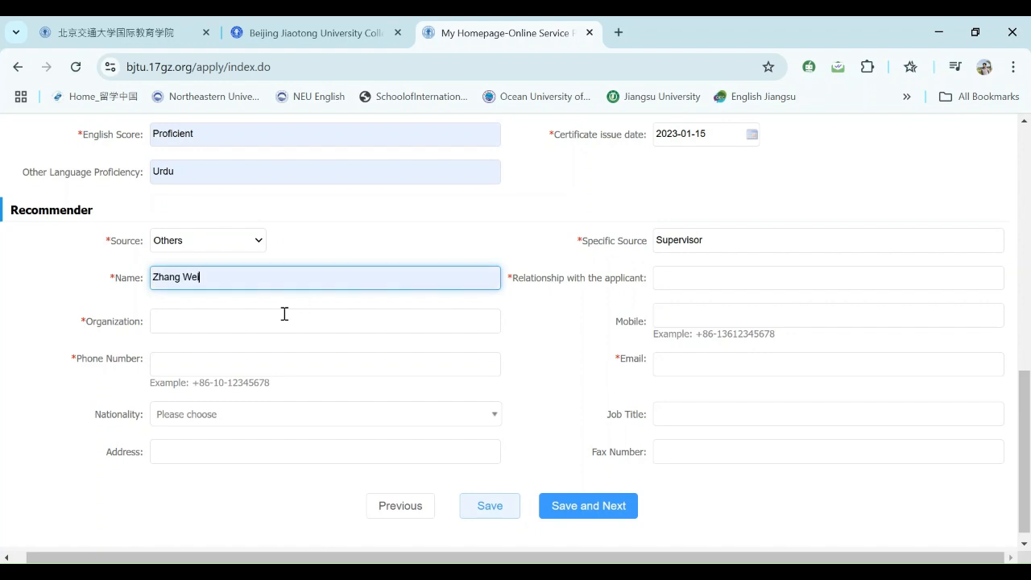
- Enter relationship 'supervisor' and organization 'BJTU', correcting a mistaken organization entry
click(684, 279)
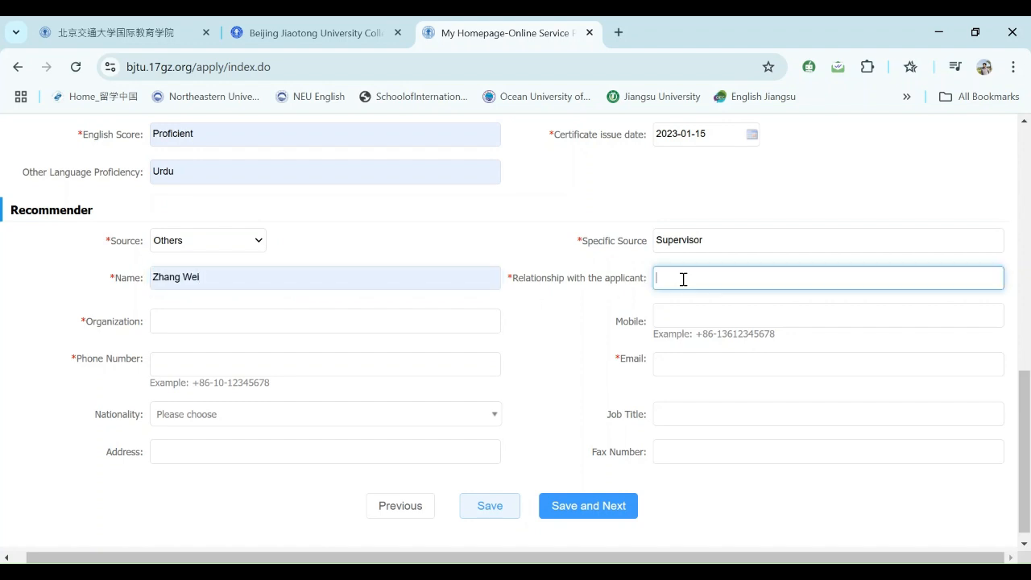
text(supervisor)
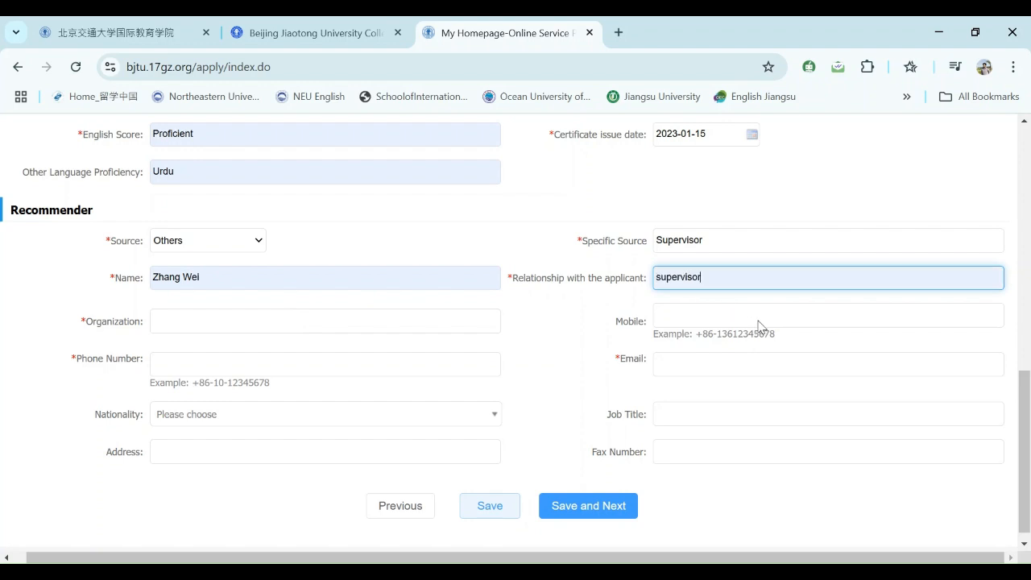
click(256, 321)
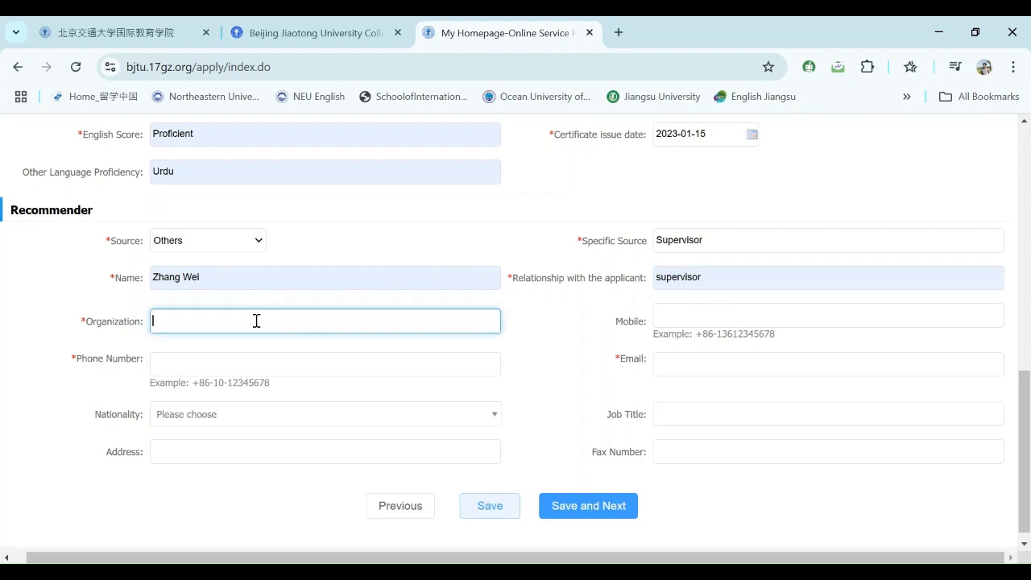
text(jiangsu)
key(ctrl+a)
key(BackSpace)
text(BJTU)
- Fill in the recommender's mobile and phone numbers with +86 prefixes
click(677, 322)
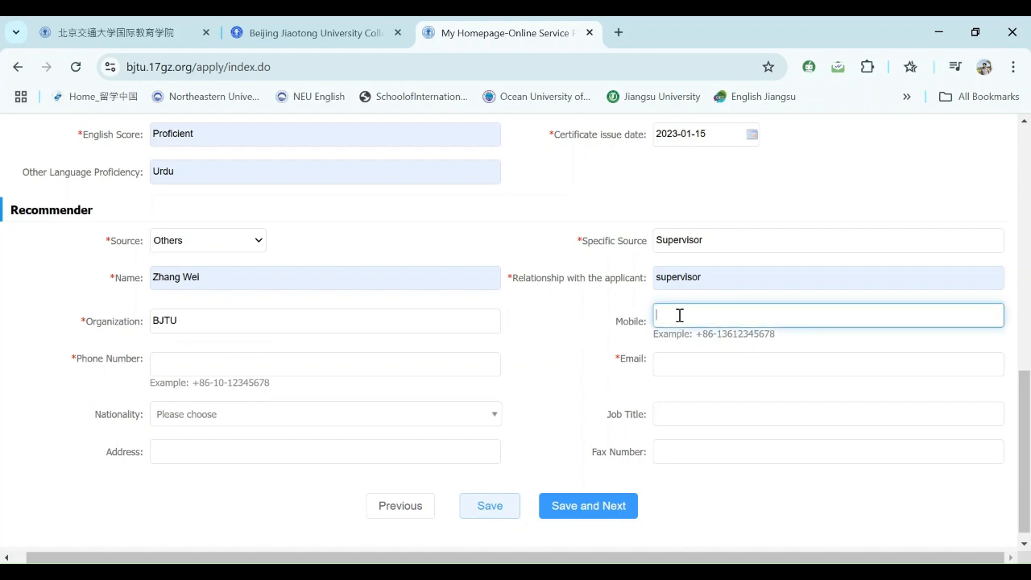
text(+)
click(679, 315)
text(+86)
click(780, 348)
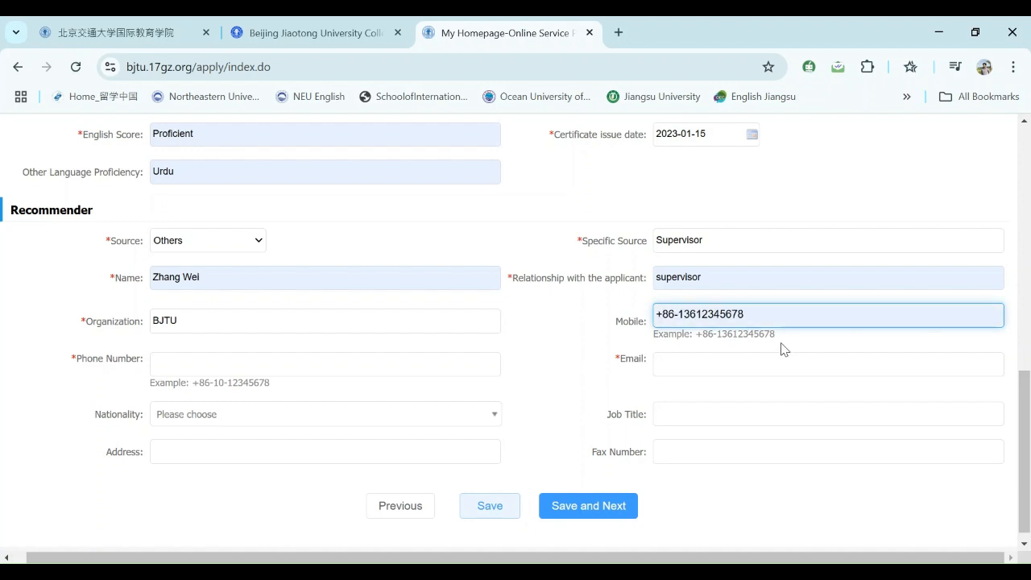
click(202, 362)
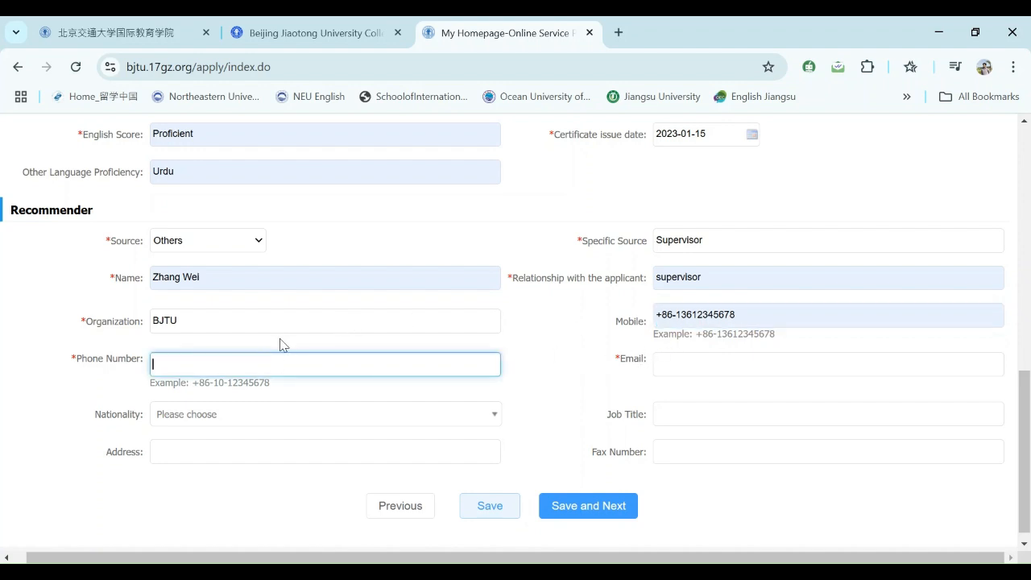
text(+86-13612345678)
click(287, 394)
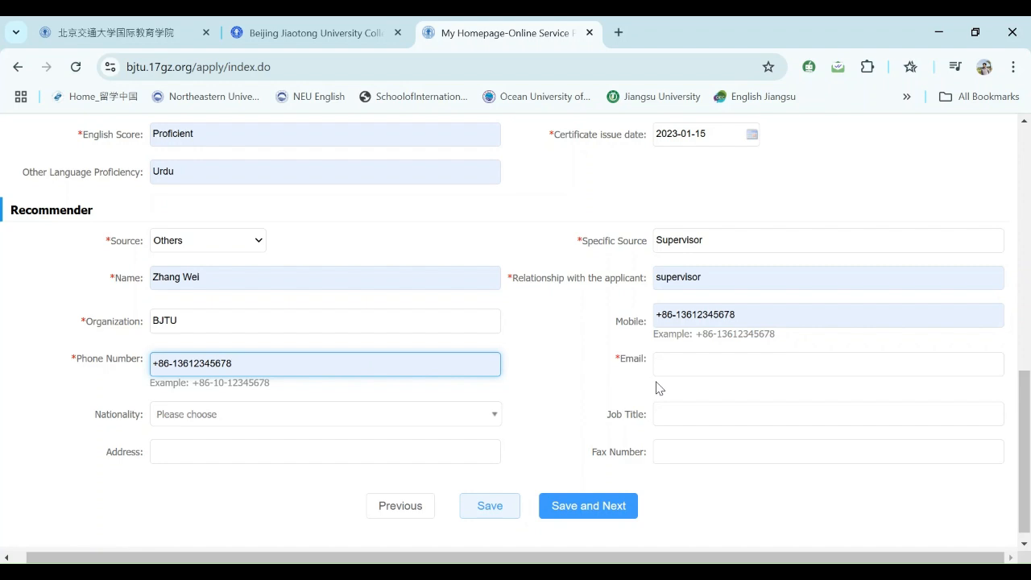
- Enter the recommender's Gmail e-mail address, fixing typos along the way
scroll(1023, 398, down, 1)
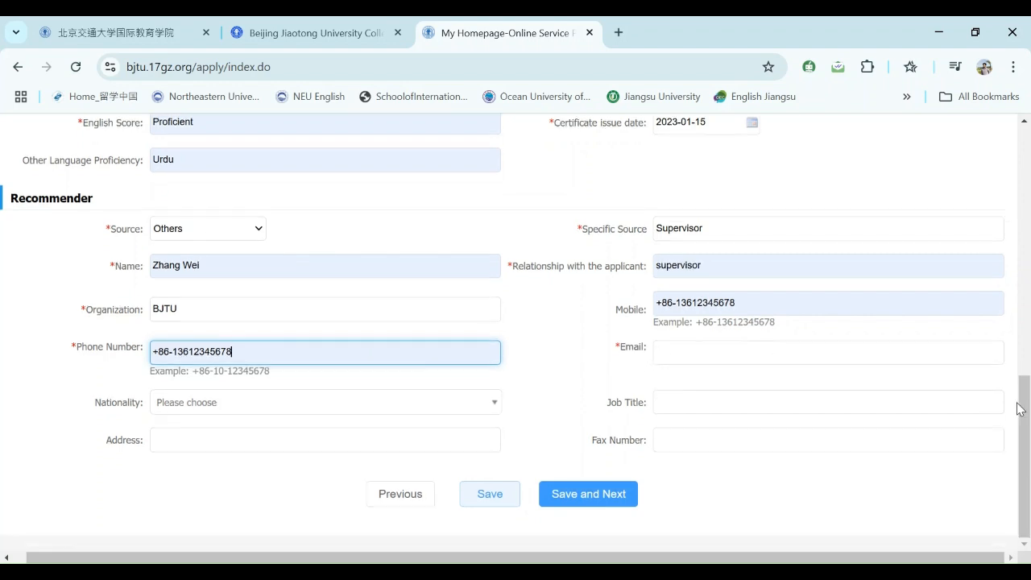
click(717, 359)
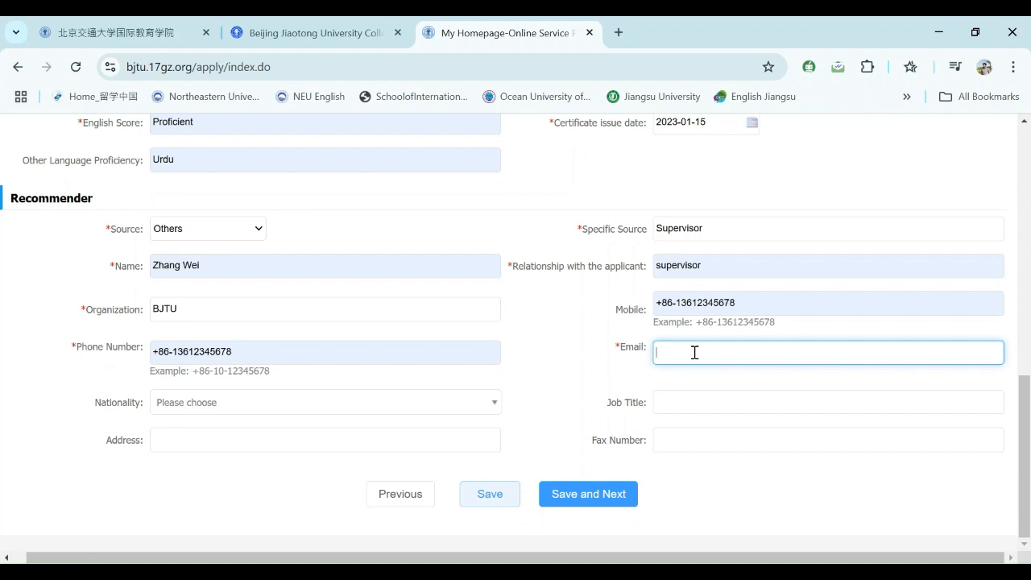
- Set the recommender's nationality to China and job title to Associate Professor
click(242, 404)
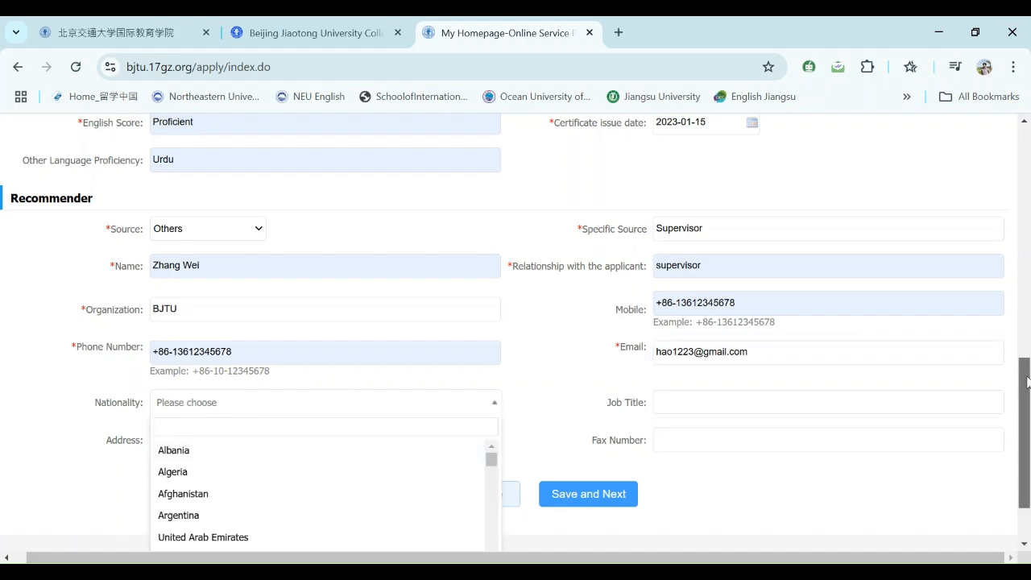
scroll(1025, 435, down, 1)
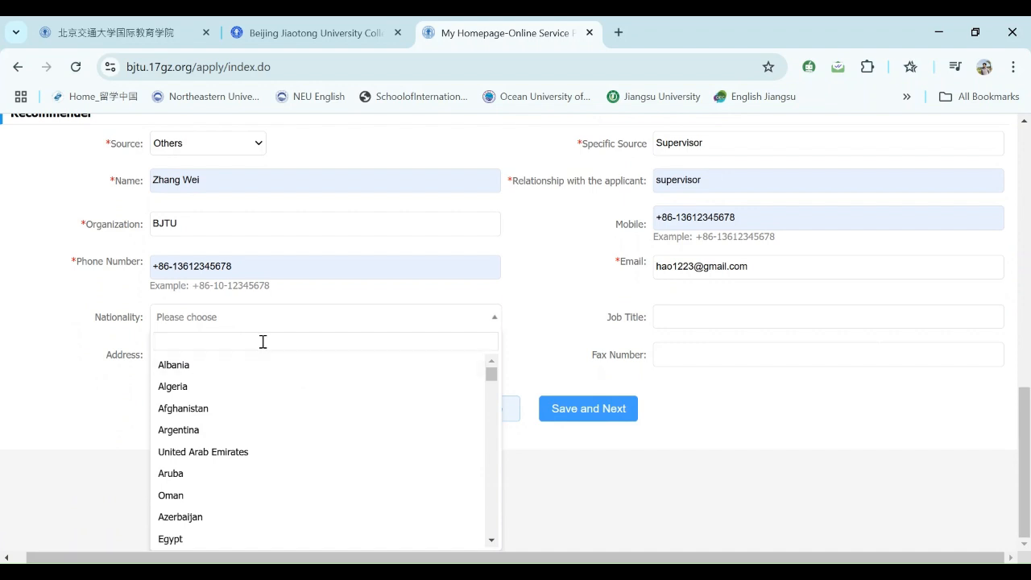
text(chin)
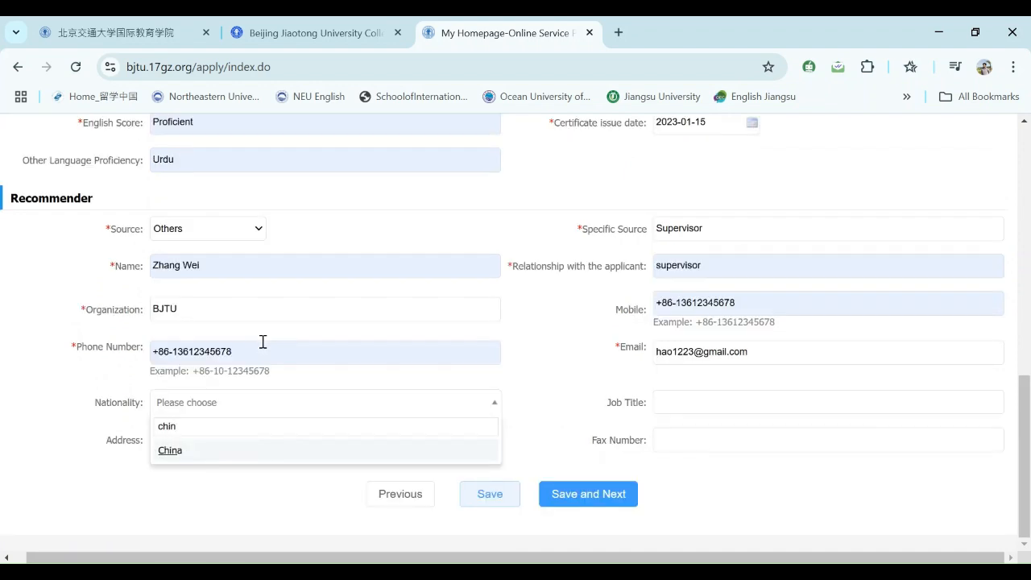
click(191, 450)
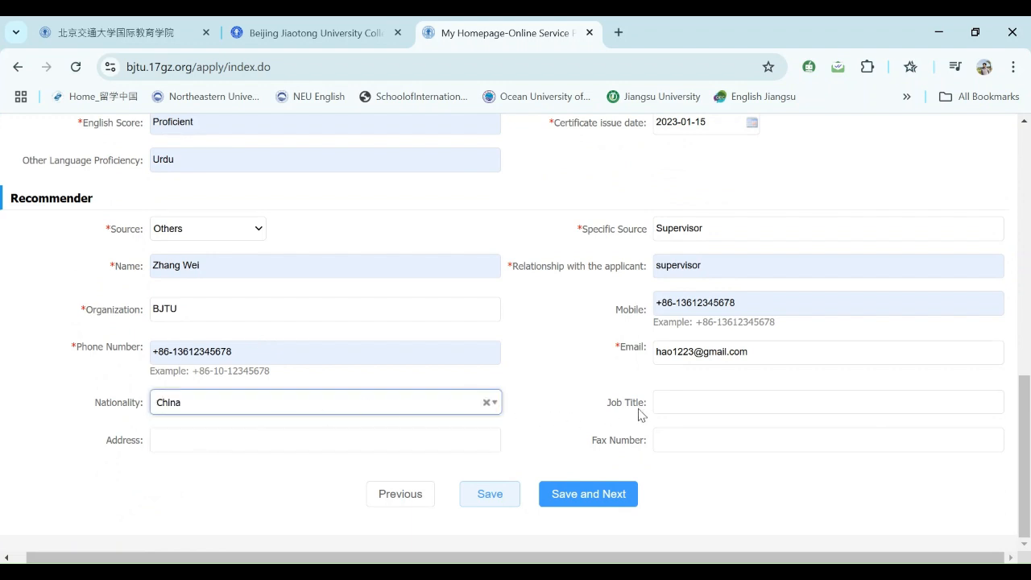
click(682, 400)
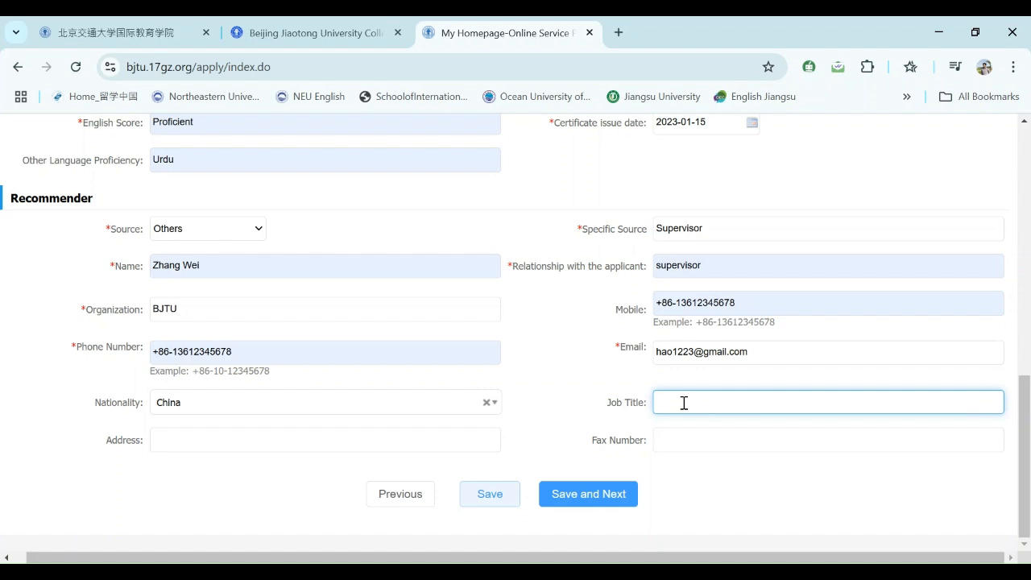
text(Professor)
drag(720, 400, 634, 401)
key(BackSpace)
text(Associate Professor)
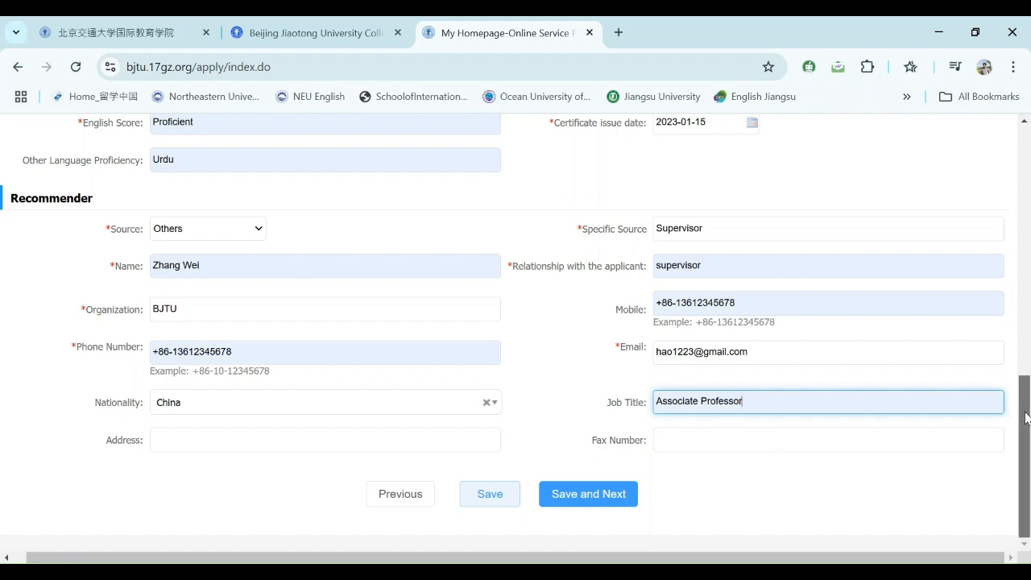
- Begin the recommender's address, then switch to the university's admission website
mouse_move(1026, 418)
mouse_down()
mouse_move(1024, 408)
mouse_move(1023, 435)
mouse_up()
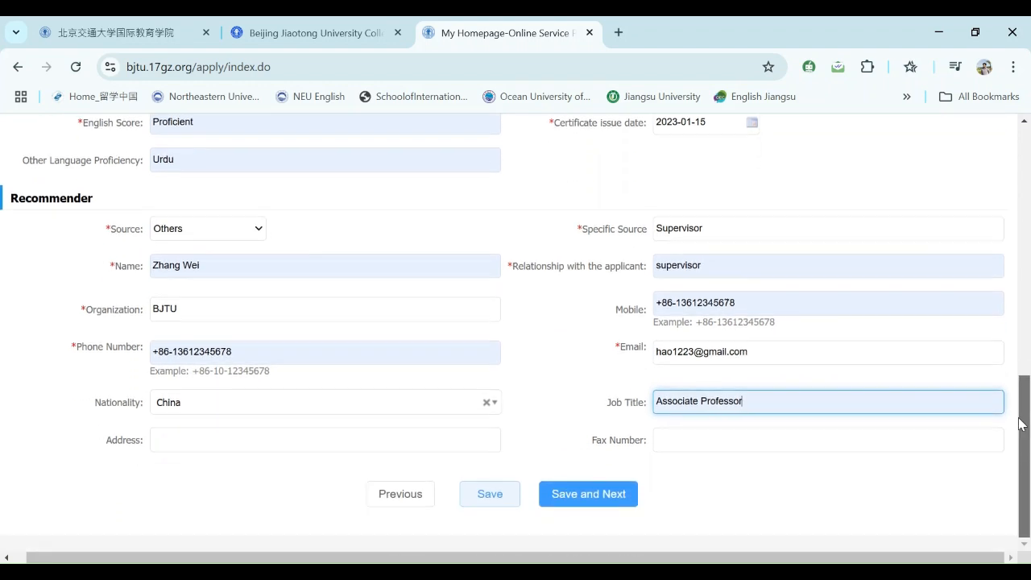
click(305, 444)
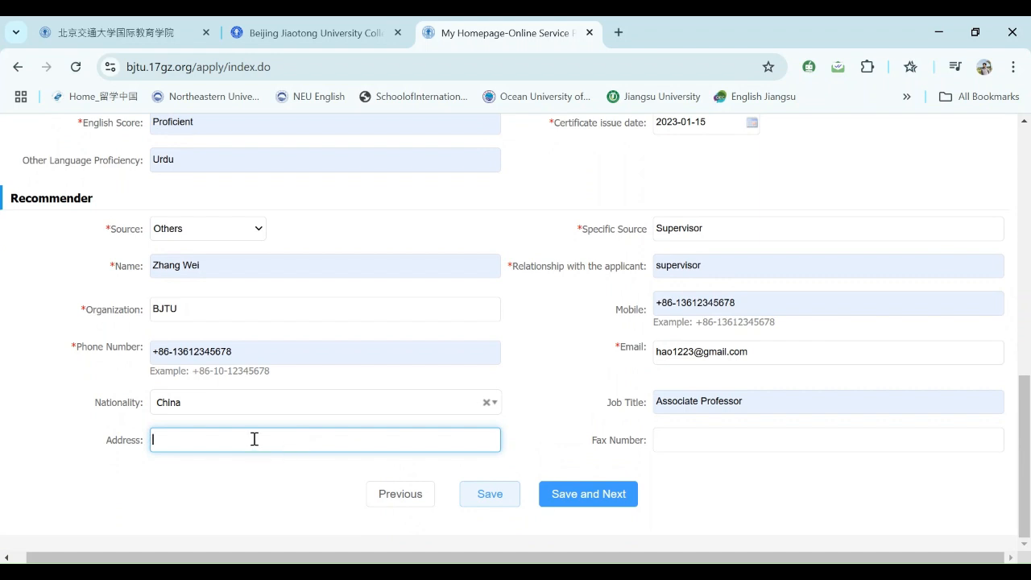
text(pr)
click(302, 36)
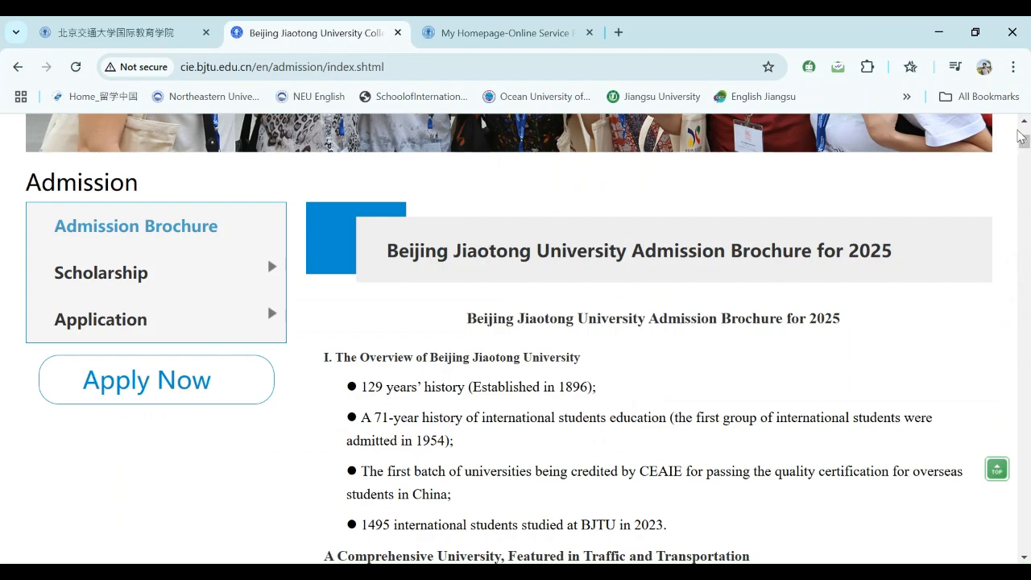
- Copy the university's footer address from the CIE site and paste it into the recommender's Address
drag(1025, 143, 1025, 545)
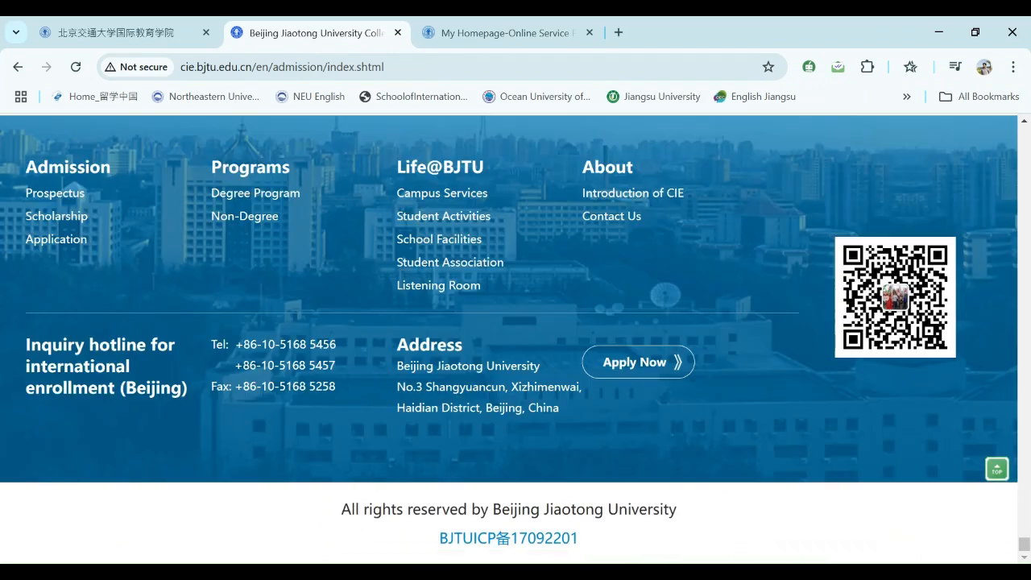
drag(565, 407, 399, 367)
key(ctrl+c)
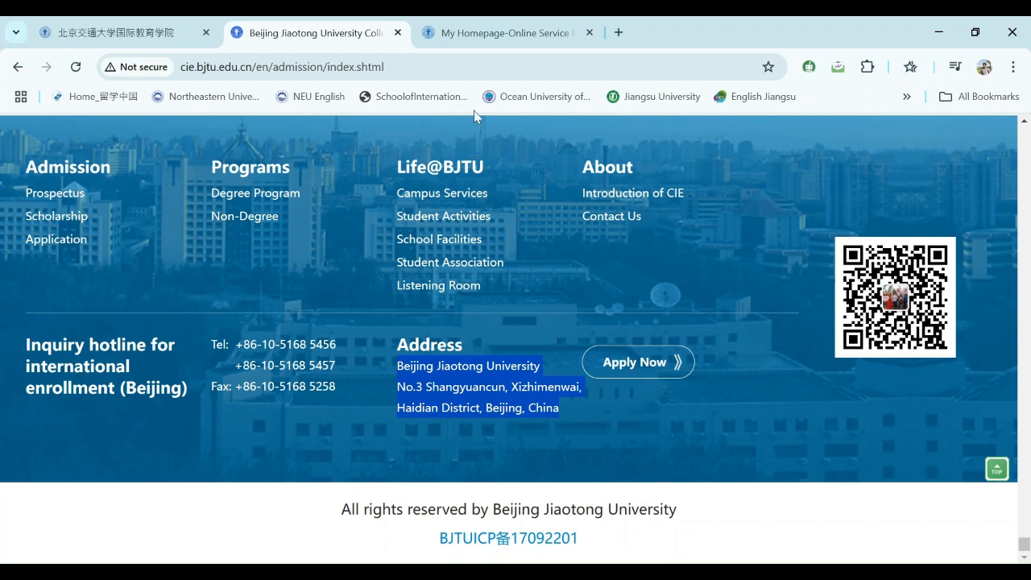
click(500, 33)
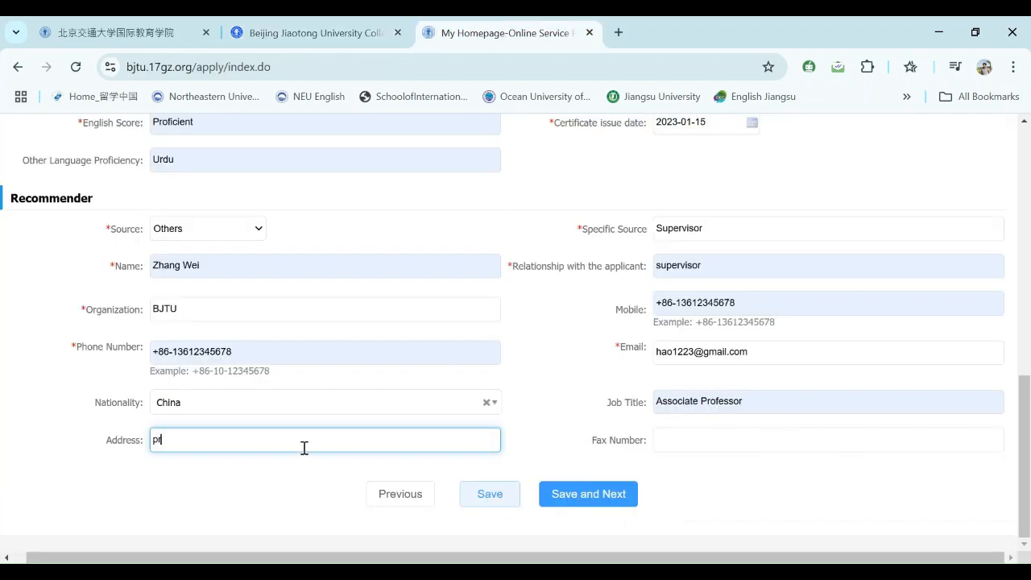
key(BackSpace)
key(ctrl+v)
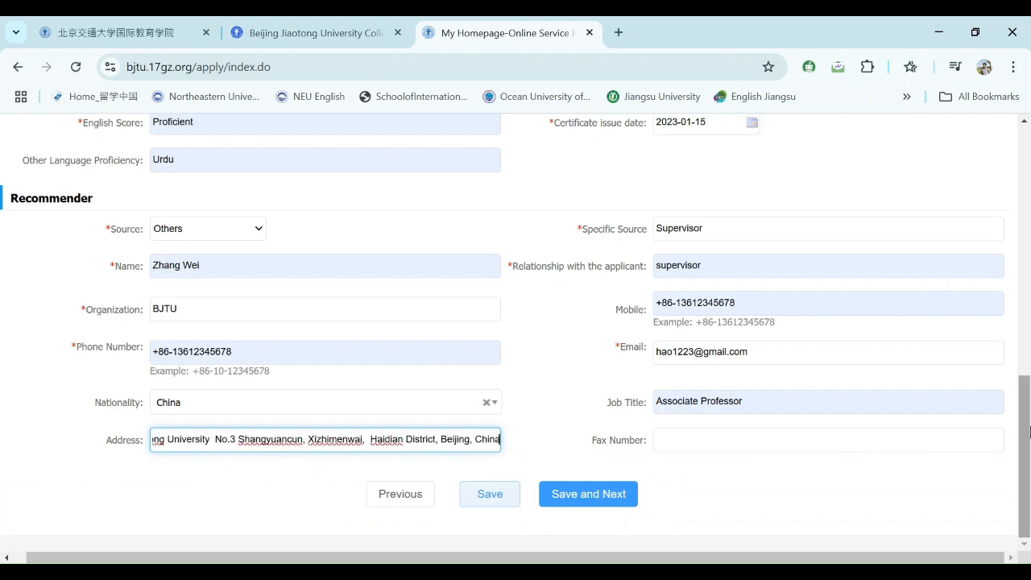
click(742, 433)
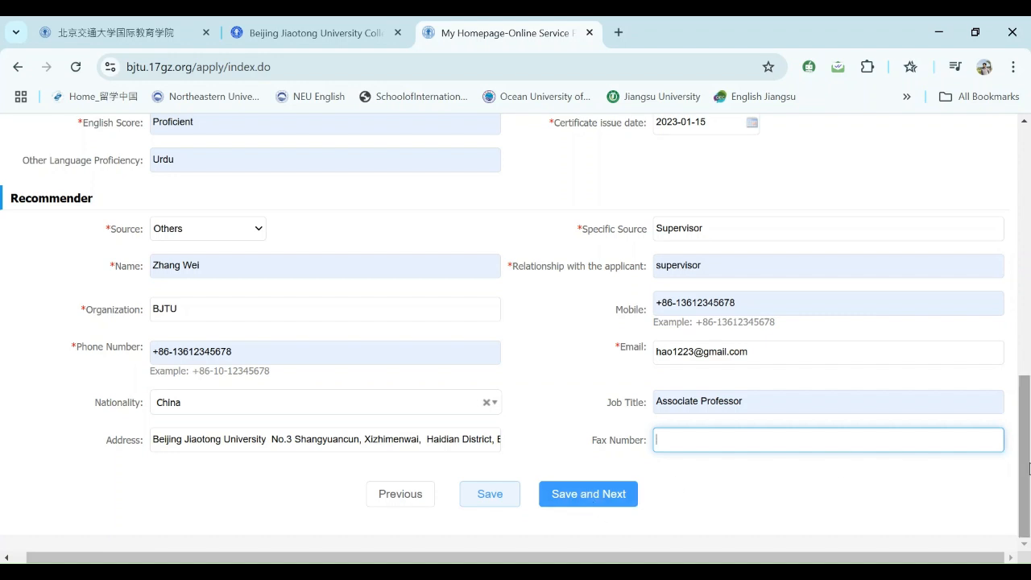
- Save the recommender details with Save and Next to reach the Education & Employment step
drag(1029, 469, 1018, 495)
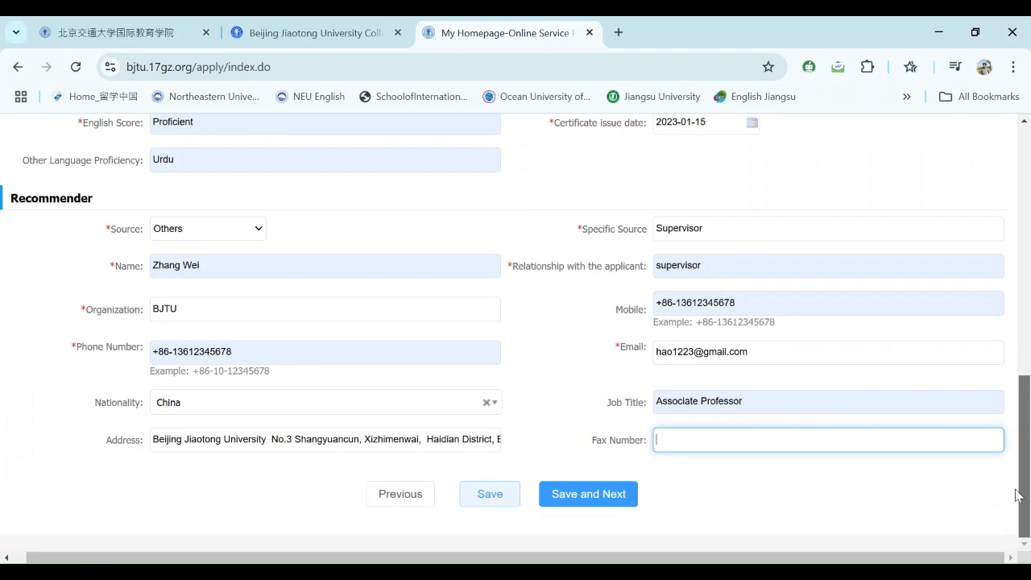
click(579, 490)
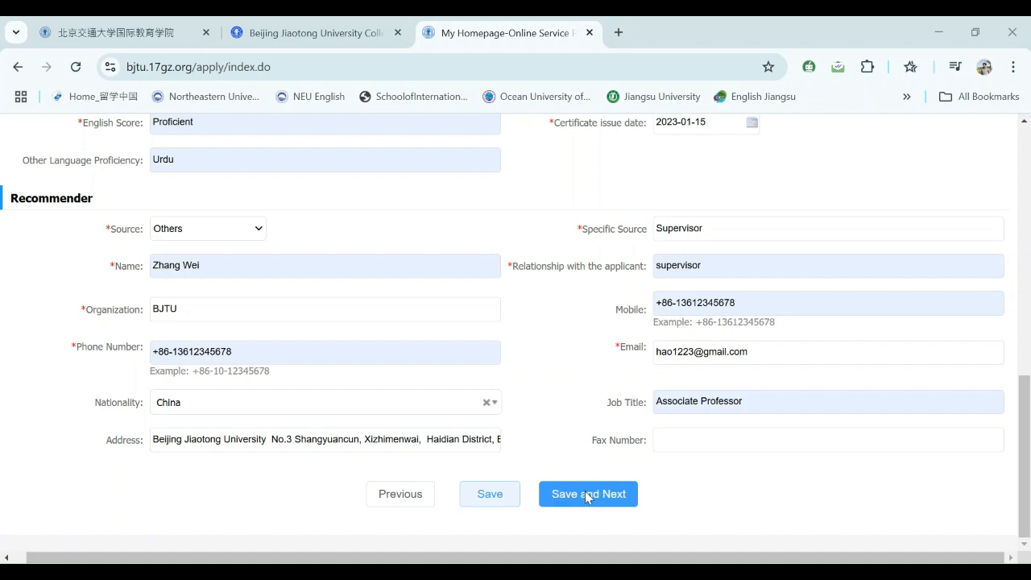
key(Tab)
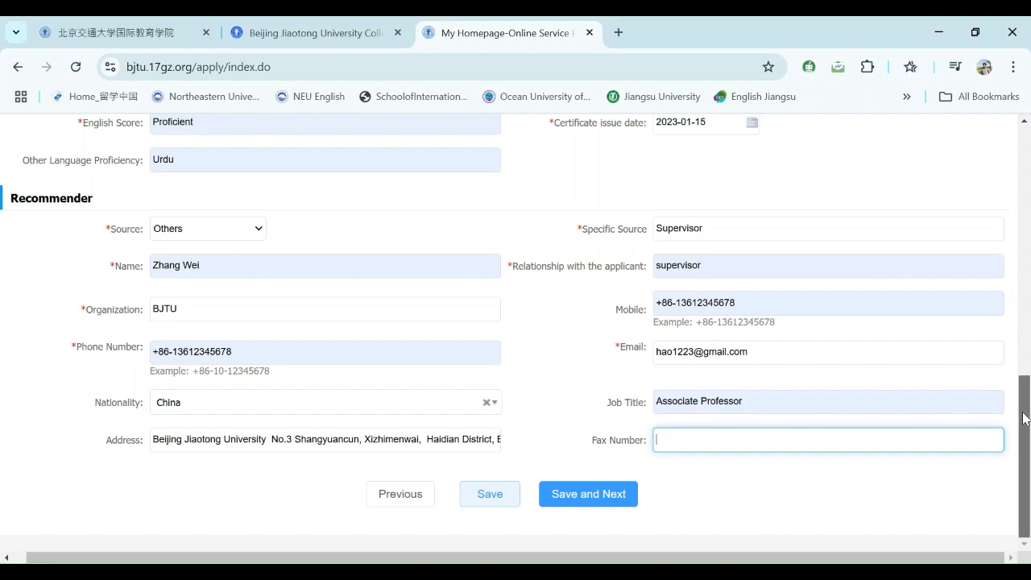
drag(1024, 419, 1023, 399)
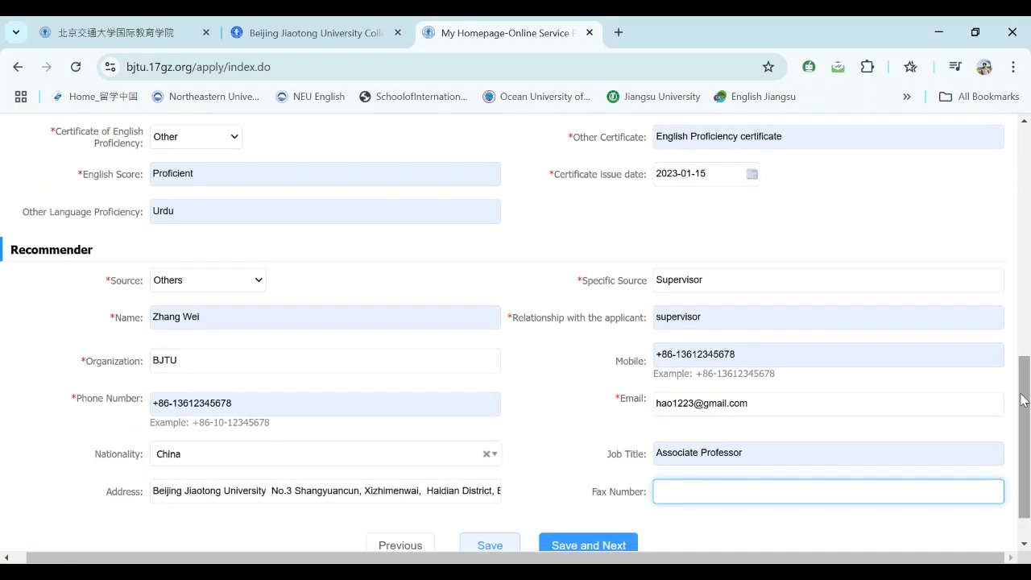
click(575, 550)
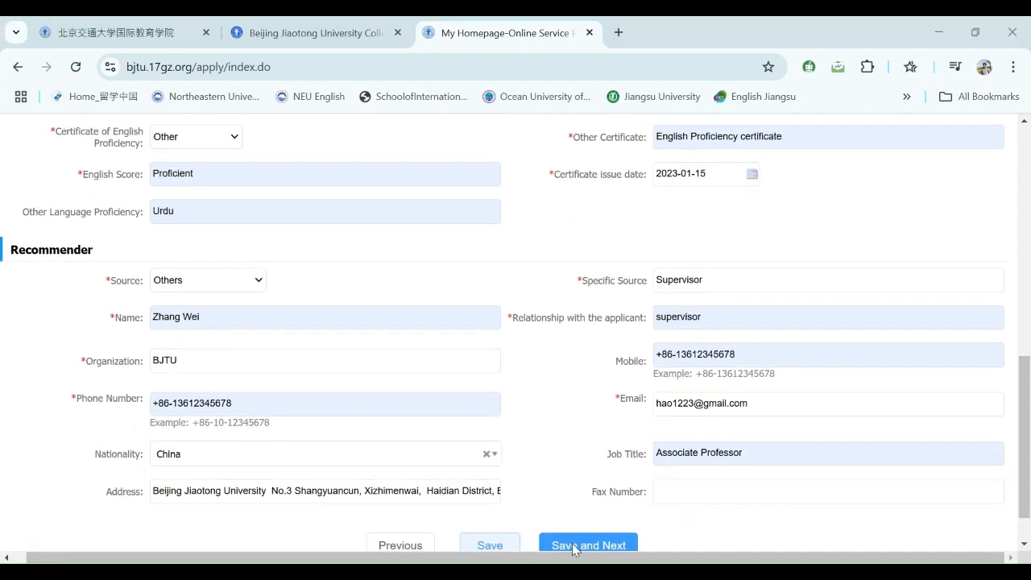
drag(1026, 441, 1026, 463)
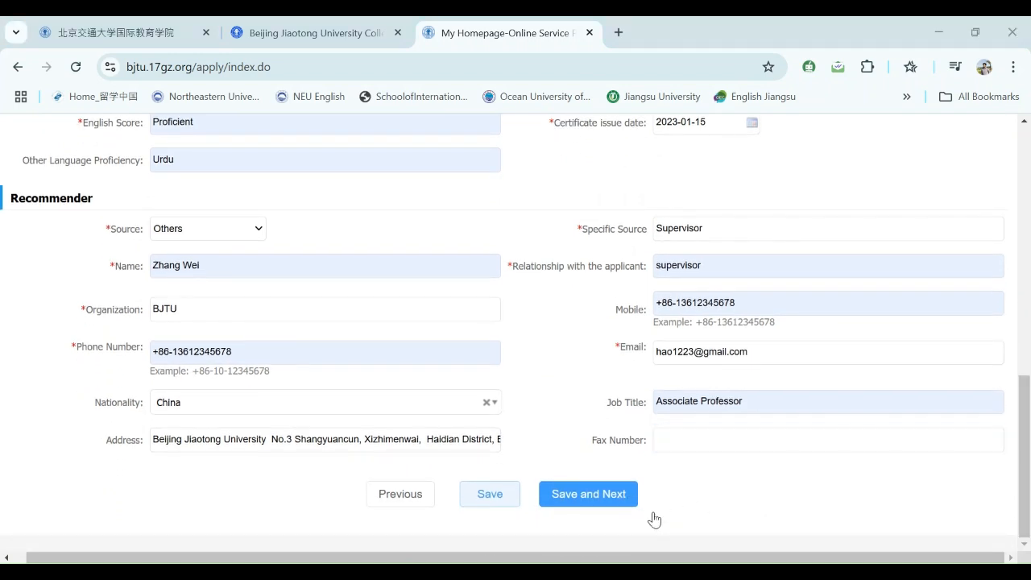
click(592, 505)
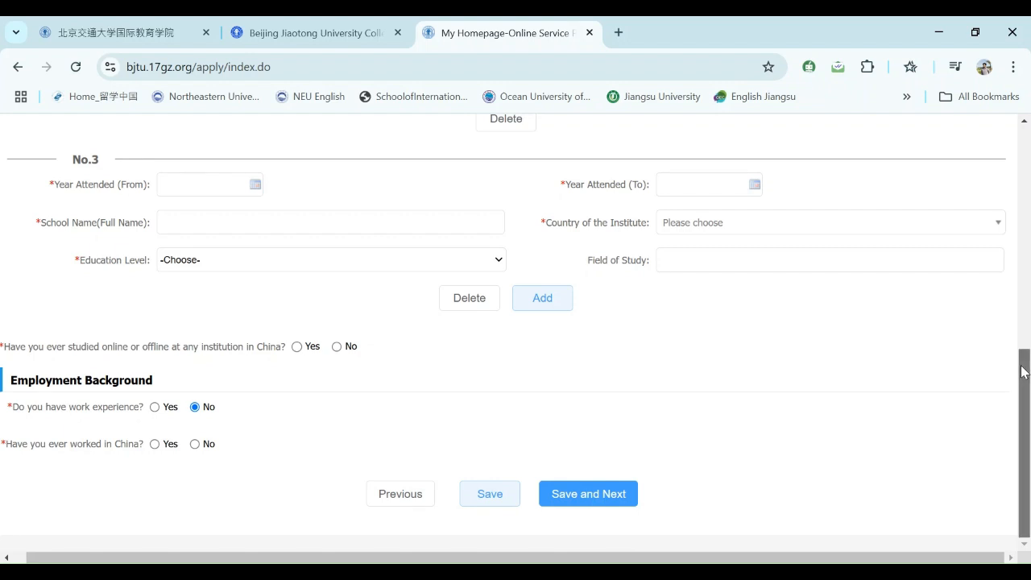
- Scroll to the top of Step 3 and open the date picker for No.1's Year Attended (From)
drag(1025, 373, 1001, 175)
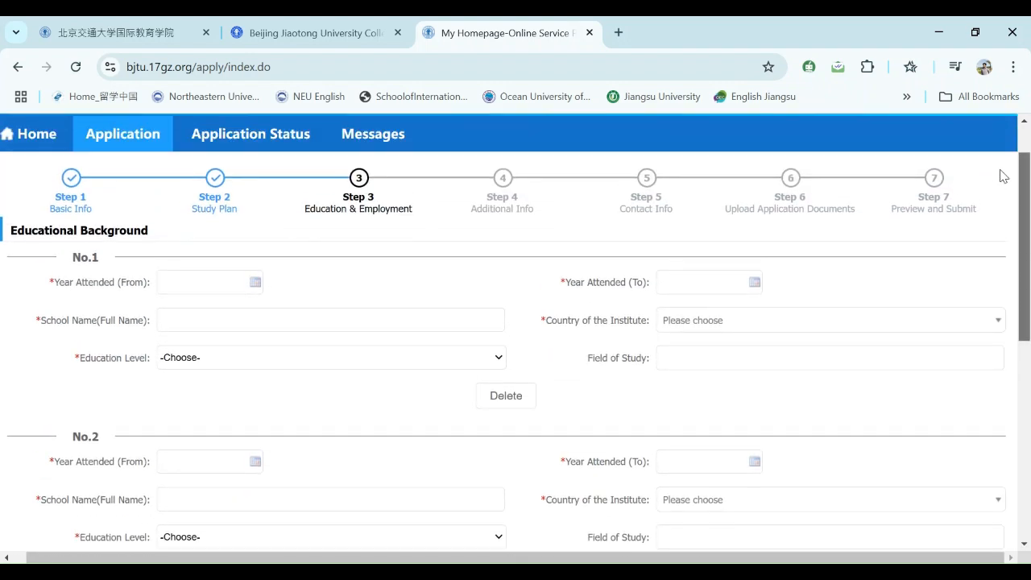
click(162, 284)
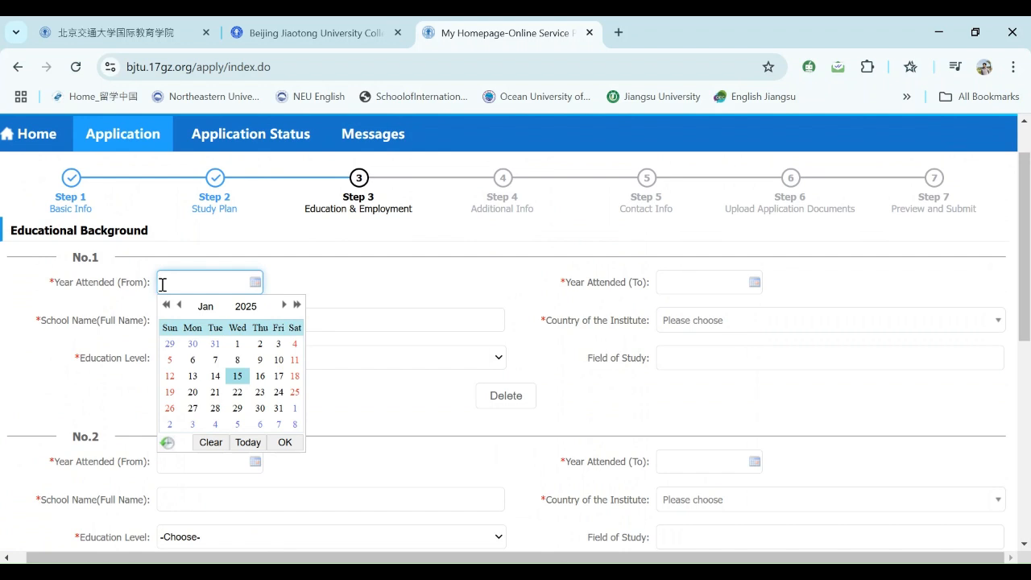
click(1026, 262)
drag(1028, 264, 1027, 246)
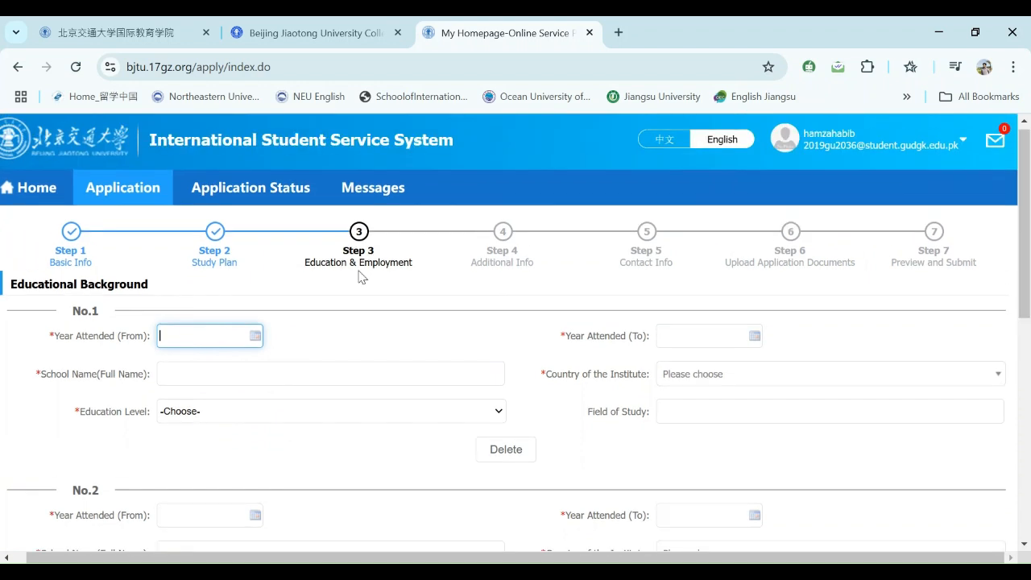
click(192, 335)
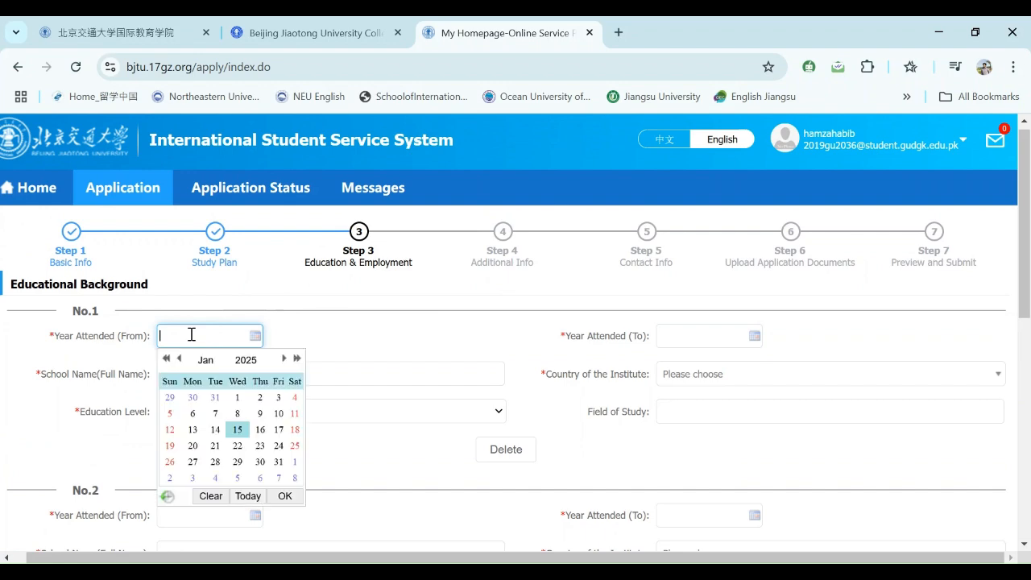
drag(1028, 232, 1019, 293)
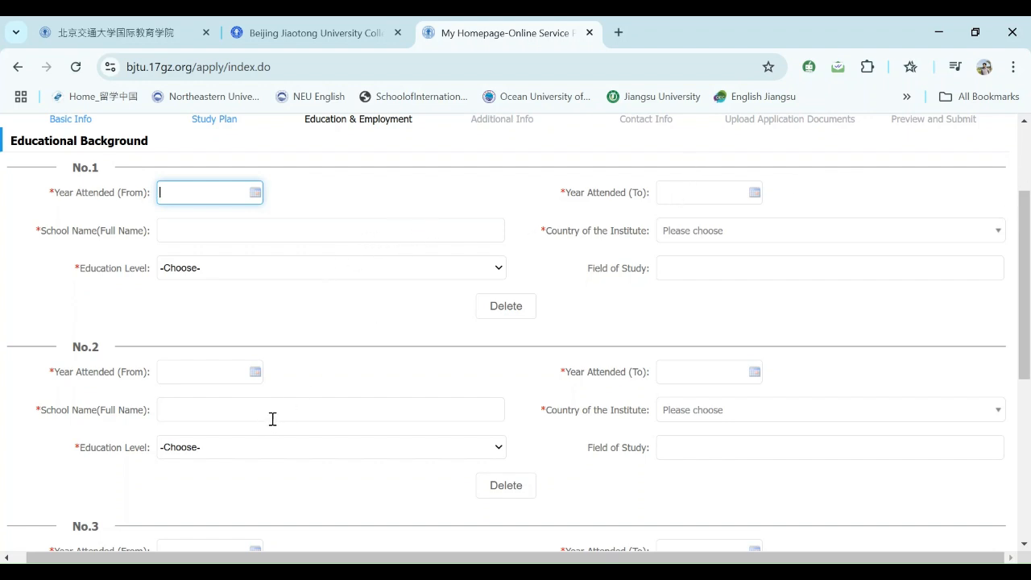
drag(1025, 332, 1017, 404)
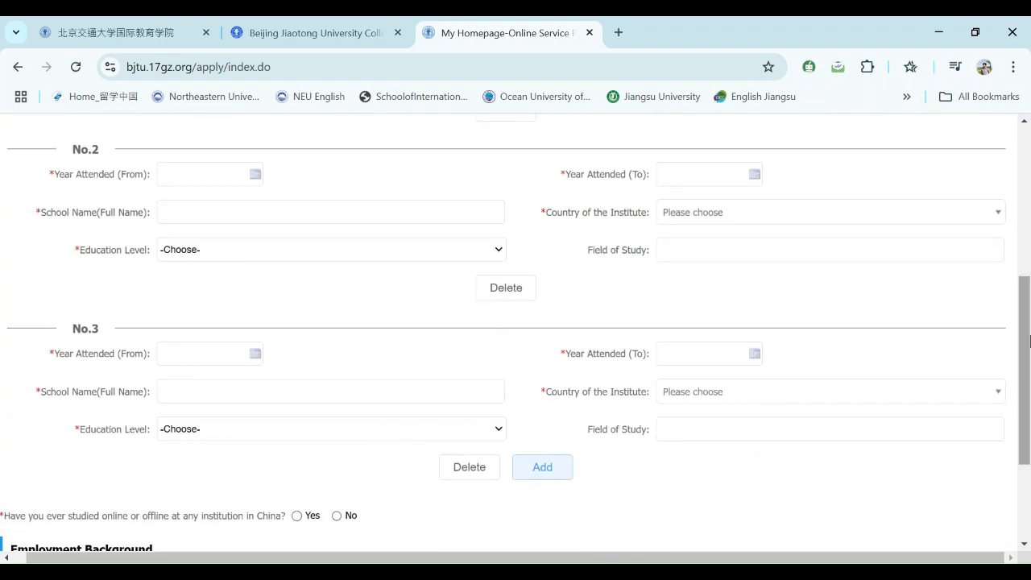
drag(1026, 336, 1019, 212)
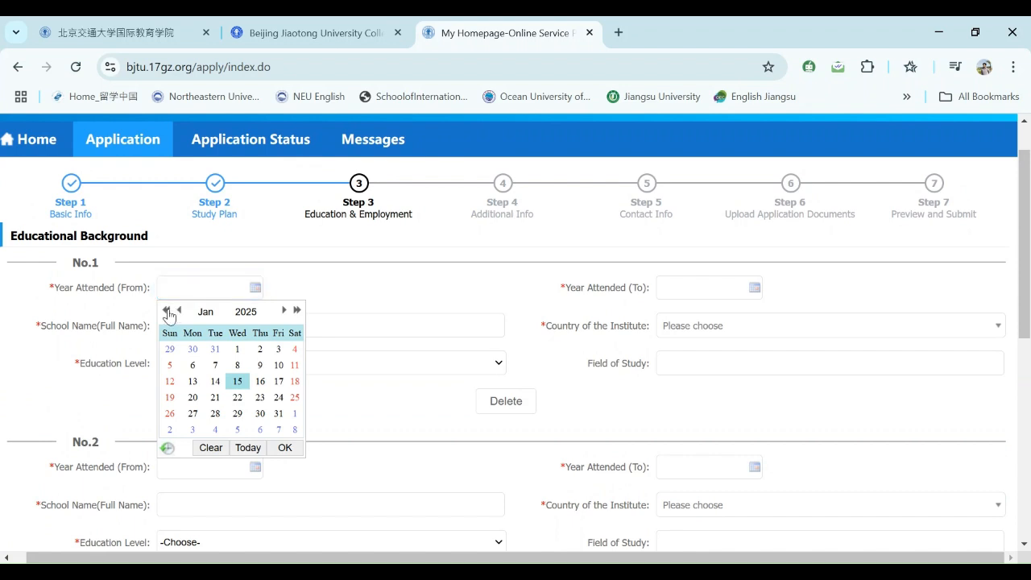
- Set education entry No.1's start date to 2019-01-15
click(167, 311)
click(167, 311)
click(166, 311)
click(167, 311)
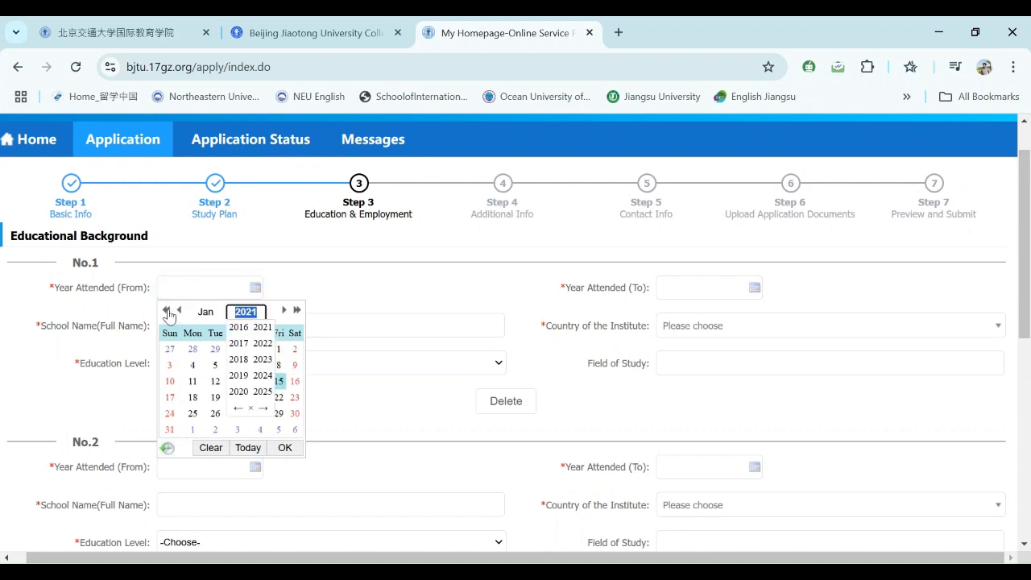
click(167, 311)
click(166, 311)
click(167, 311)
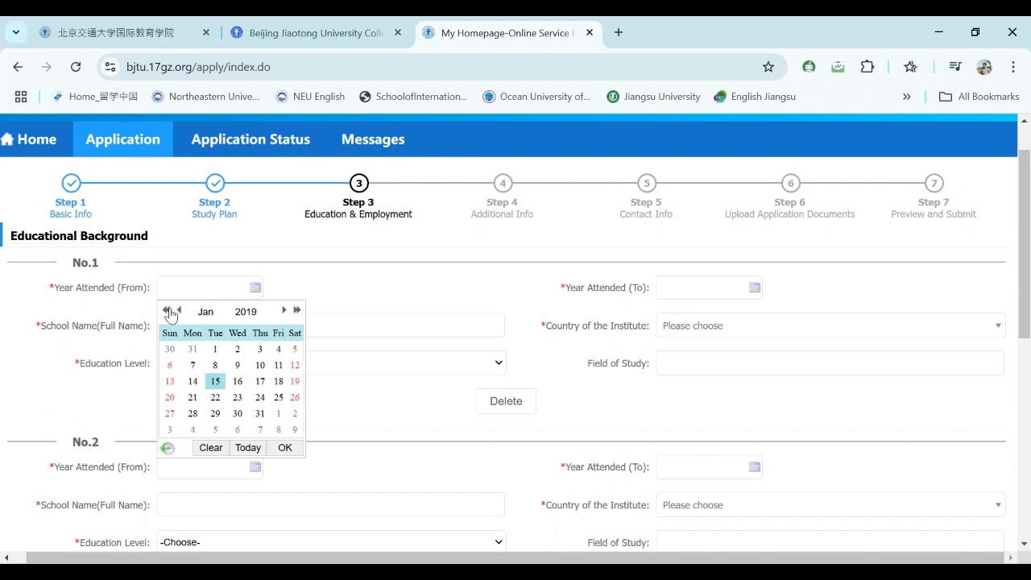
click(299, 454)
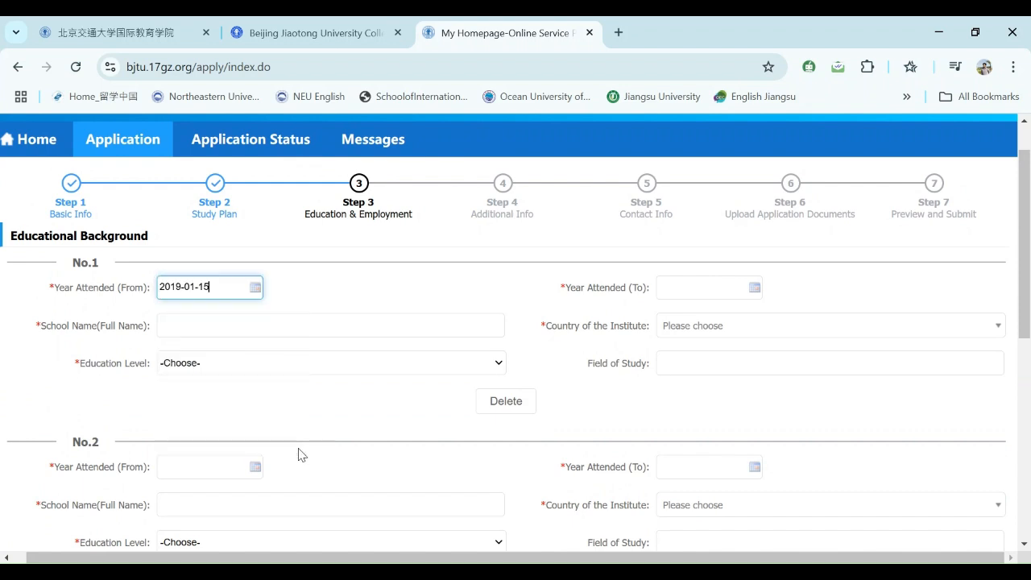
- Set education entry No.1's end date to 2023-01-15
click(671, 292)
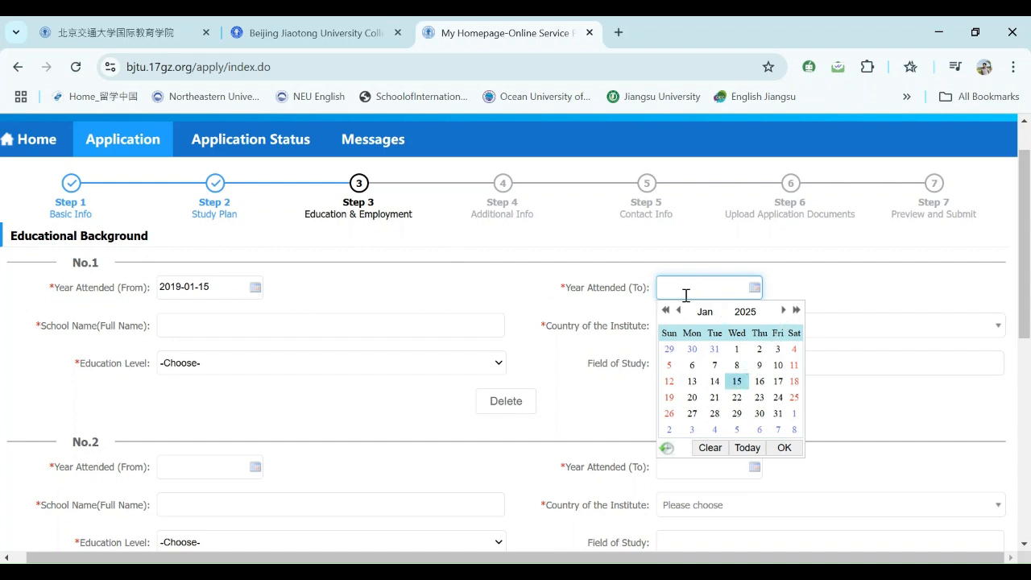
click(665, 313)
click(665, 313)
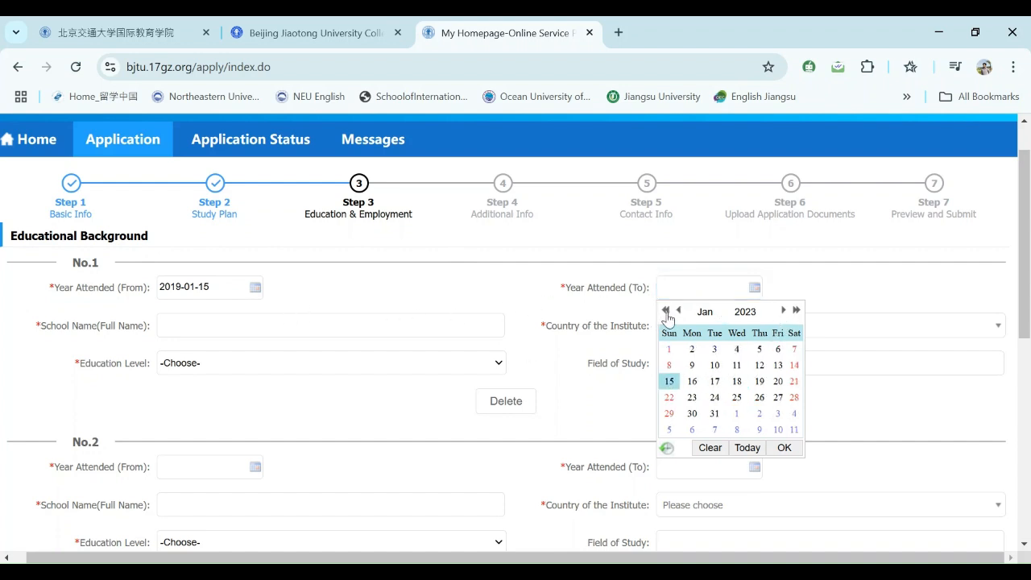
click(784, 448)
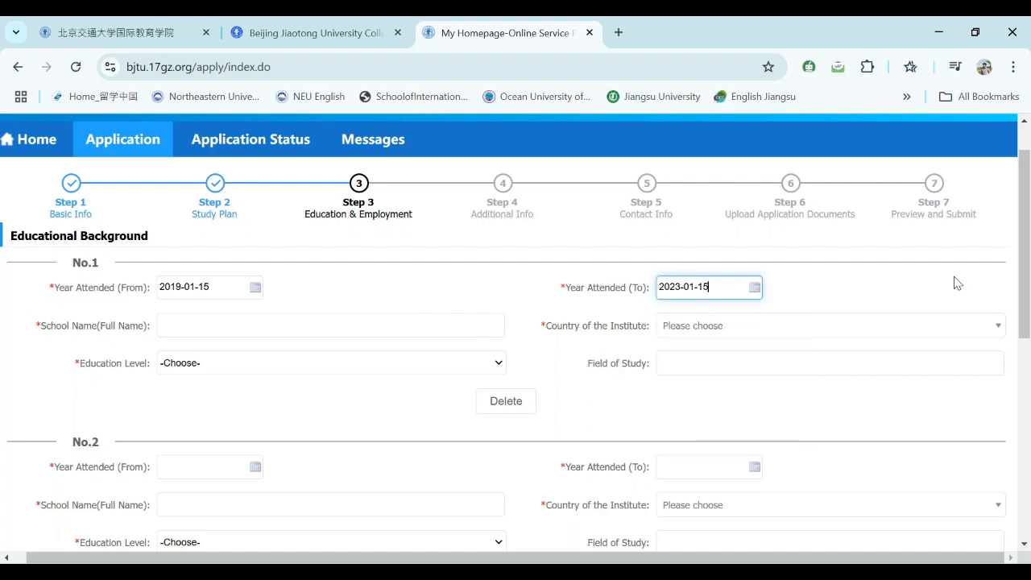
scroll(1009, 285, down, 1)
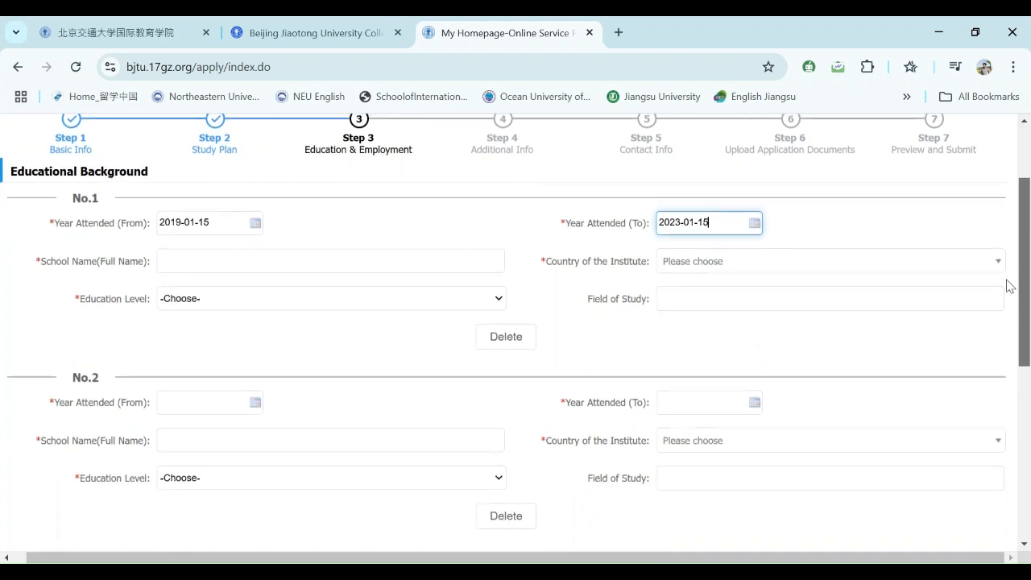
- Fill entry No.1's school as Ghazi University Dera Ghazi Khan and its country as Pakistan
click(193, 269)
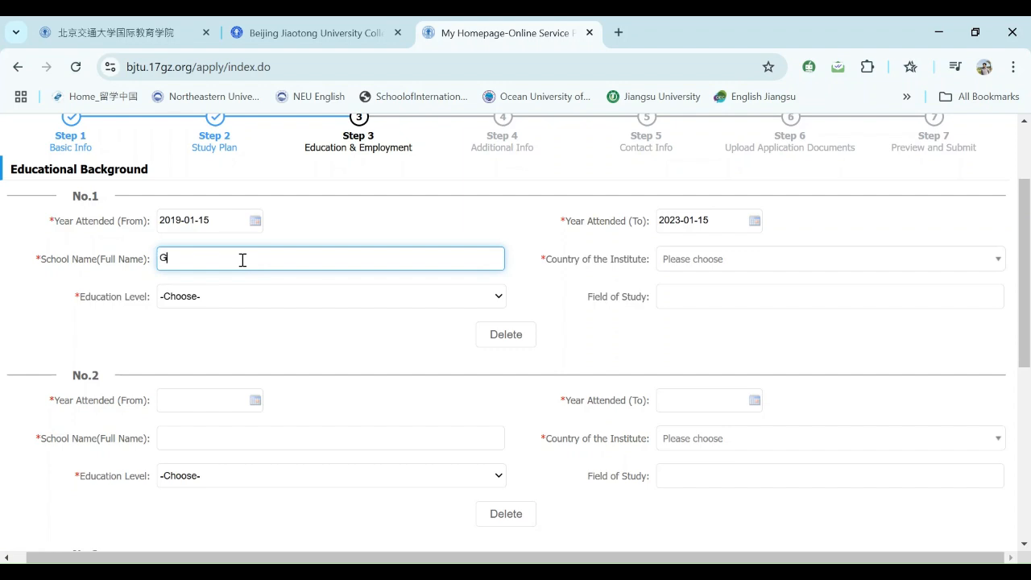
text(G)
click(305, 292)
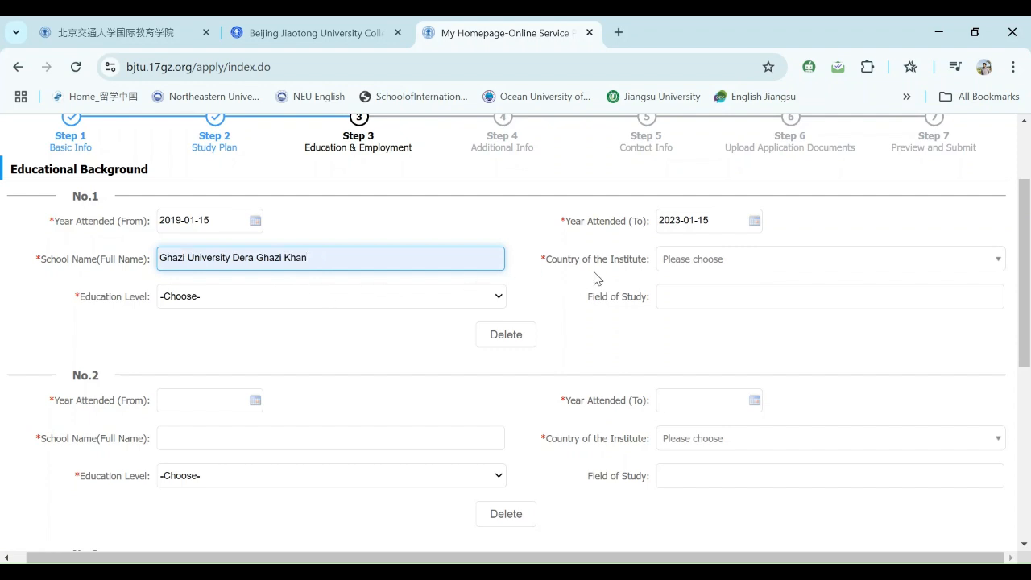
click(693, 263)
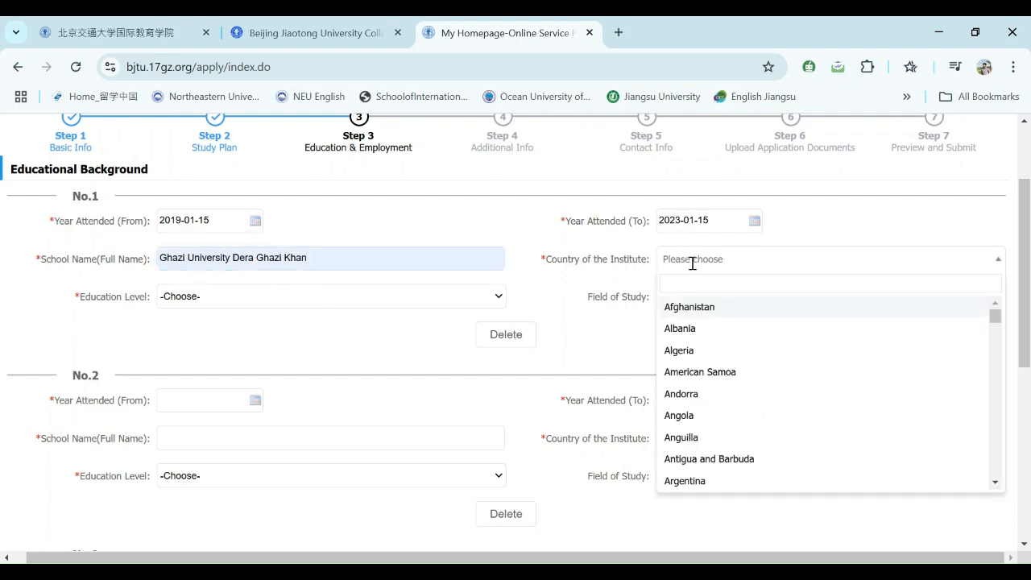
text(Pakistan)
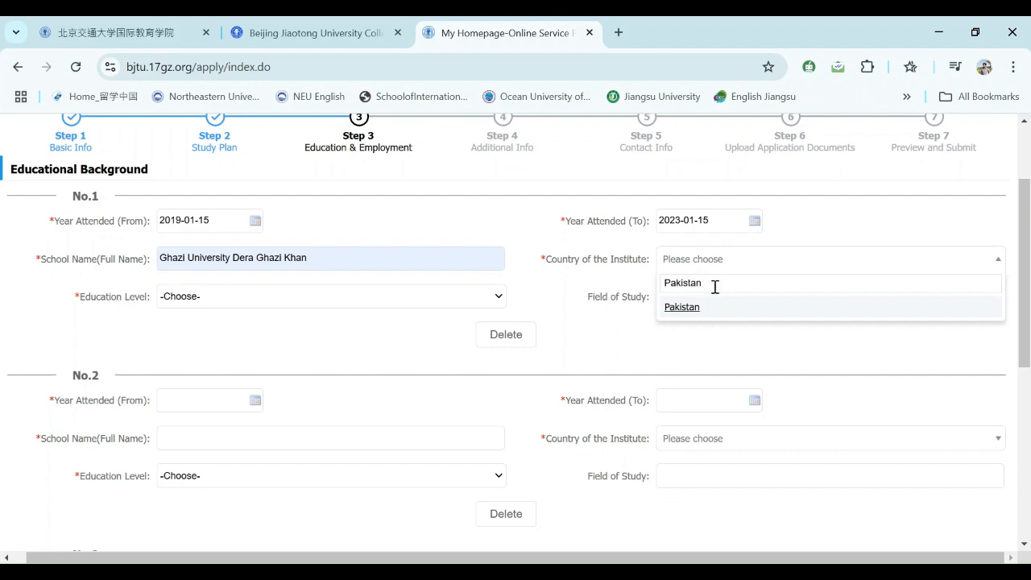
click(695, 307)
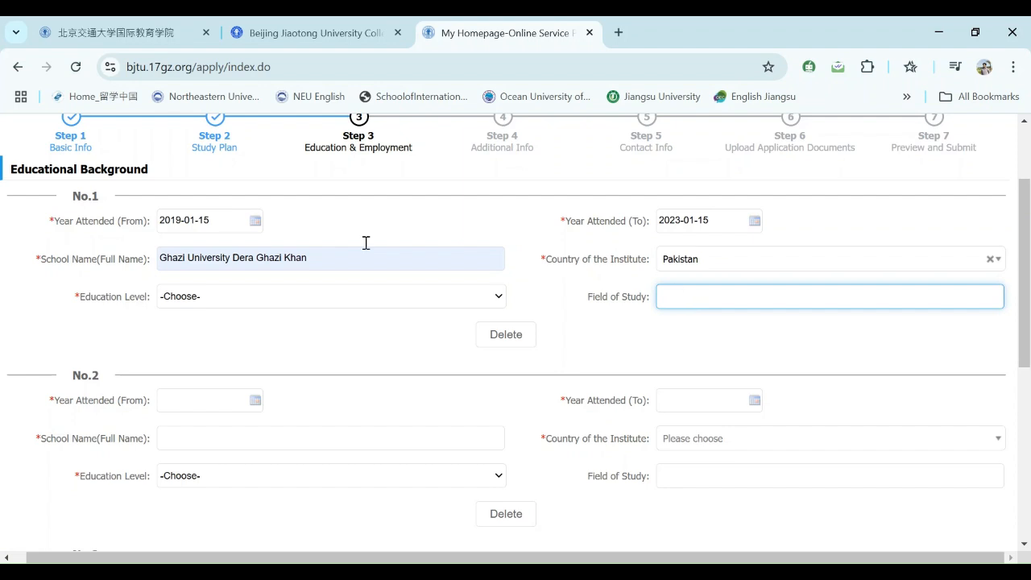
- Set entry No.1's education level to Bachelor and field of study to BS English
click(248, 303)
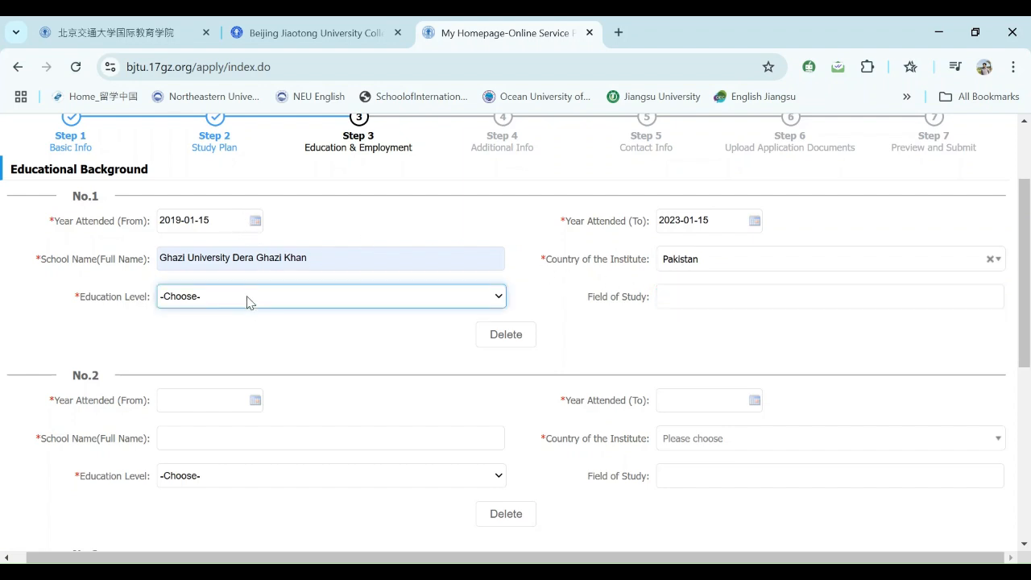
click(187, 474)
key(Down)
key(Up)
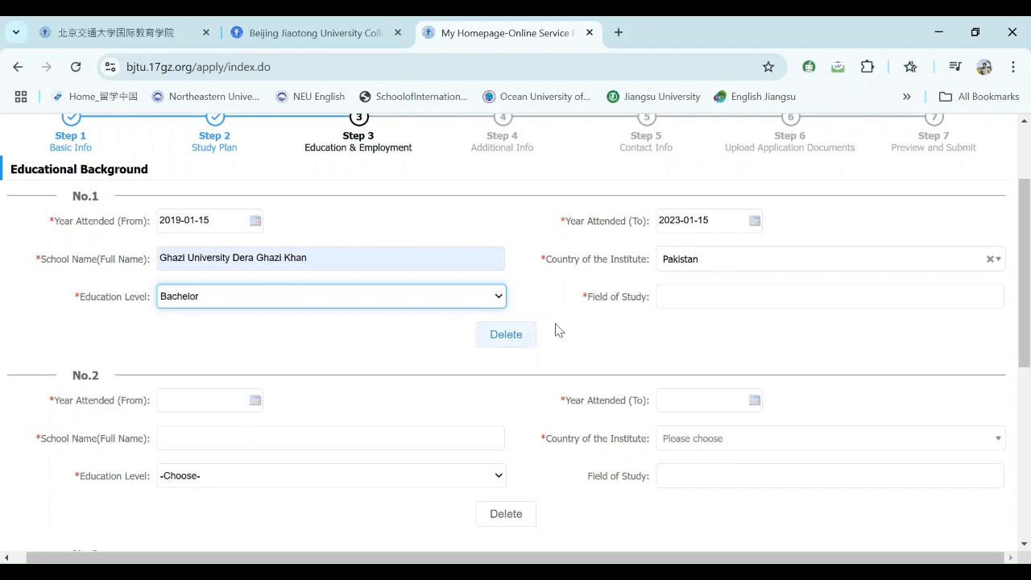
click(678, 296)
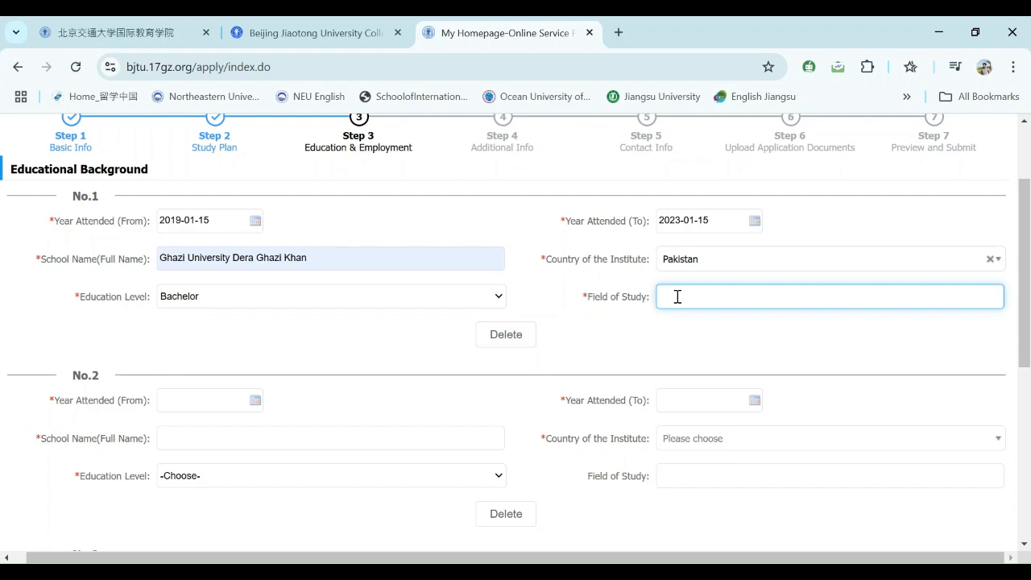
click(772, 347)
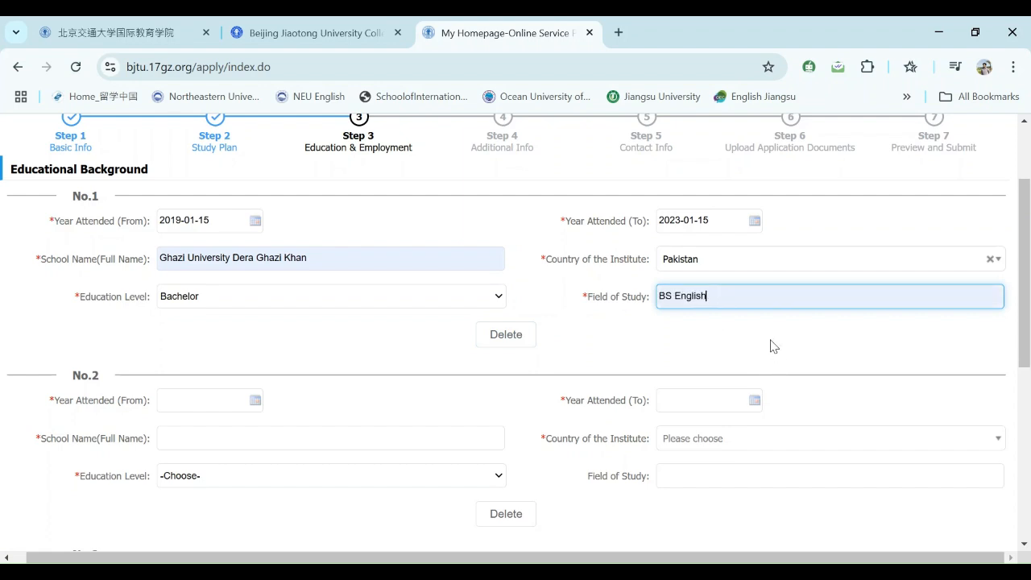
drag(1021, 290, 1013, 357)
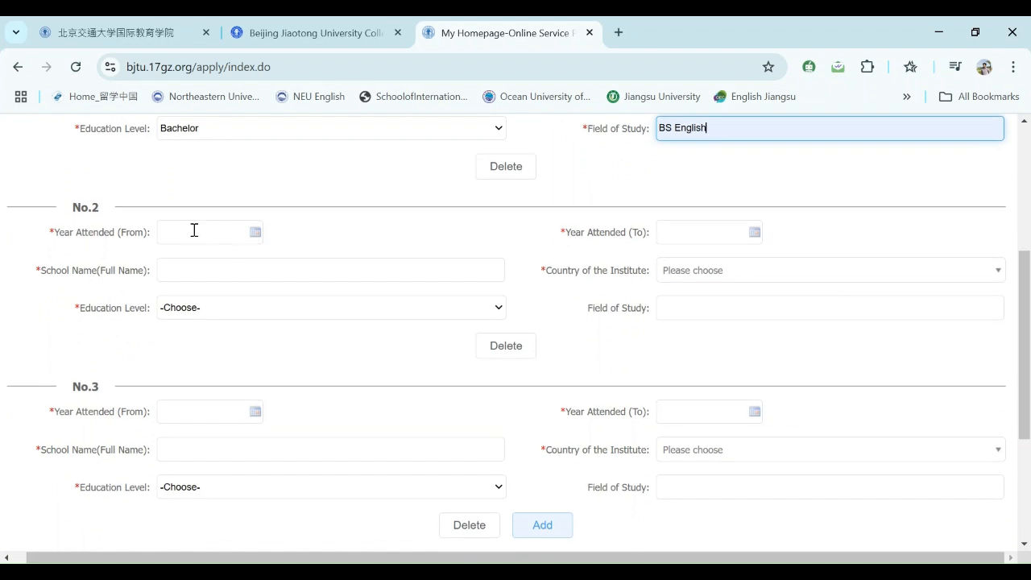
- Set entry No.2's Year Attended (From) date to 2017-05-15
click(194, 229)
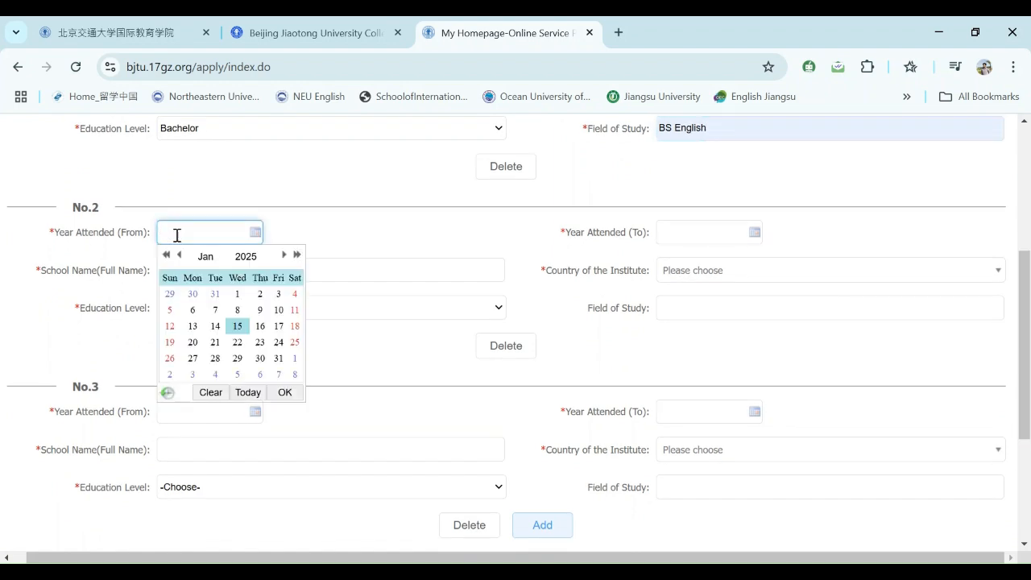
click(166, 254)
click(166, 255)
click(166, 254)
click(166, 254)
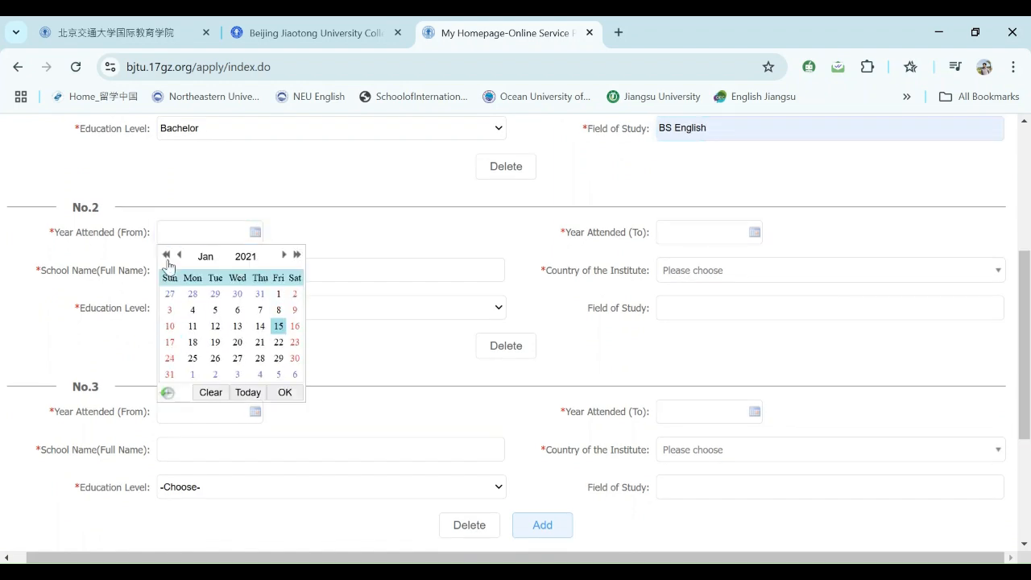
click(166, 255)
click(166, 254)
click(166, 254)
click(166, 255)
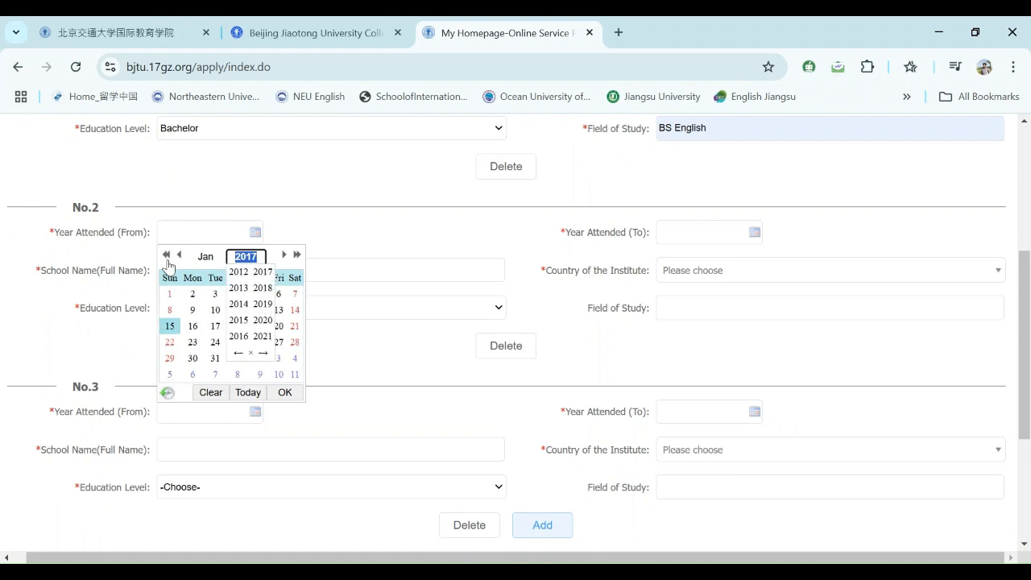
click(191, 253)
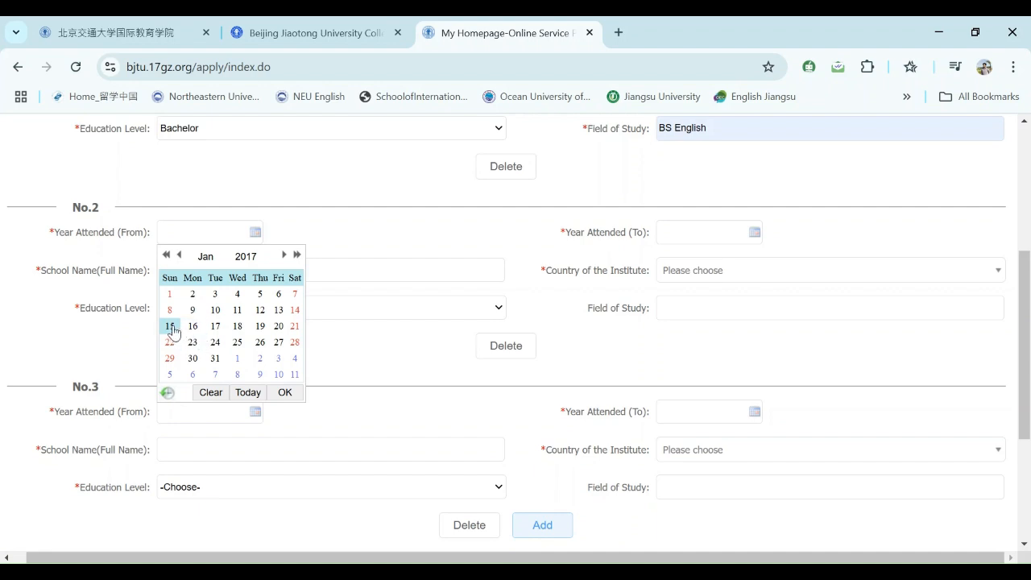
click(283, 256)
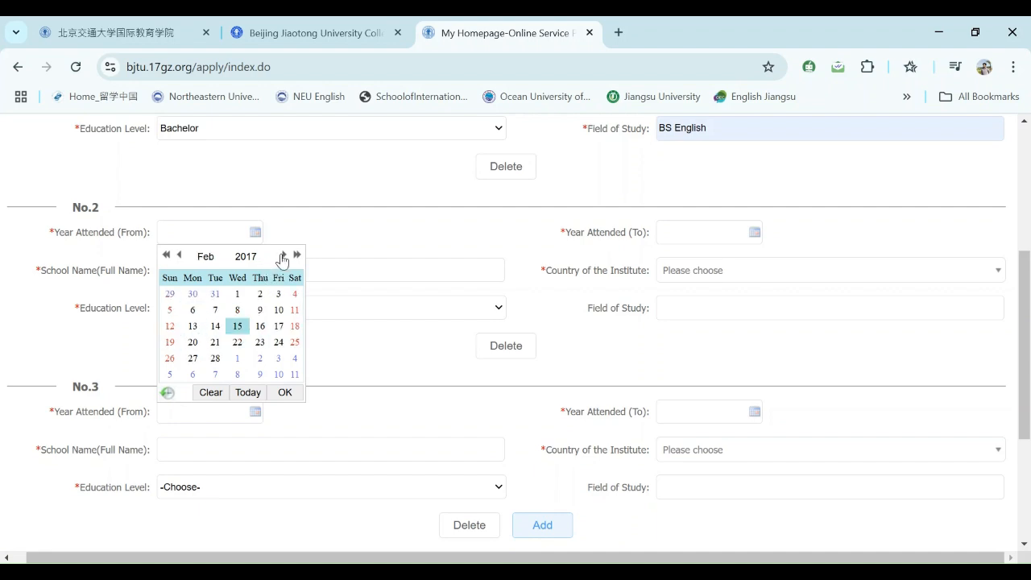
click(285, 392)
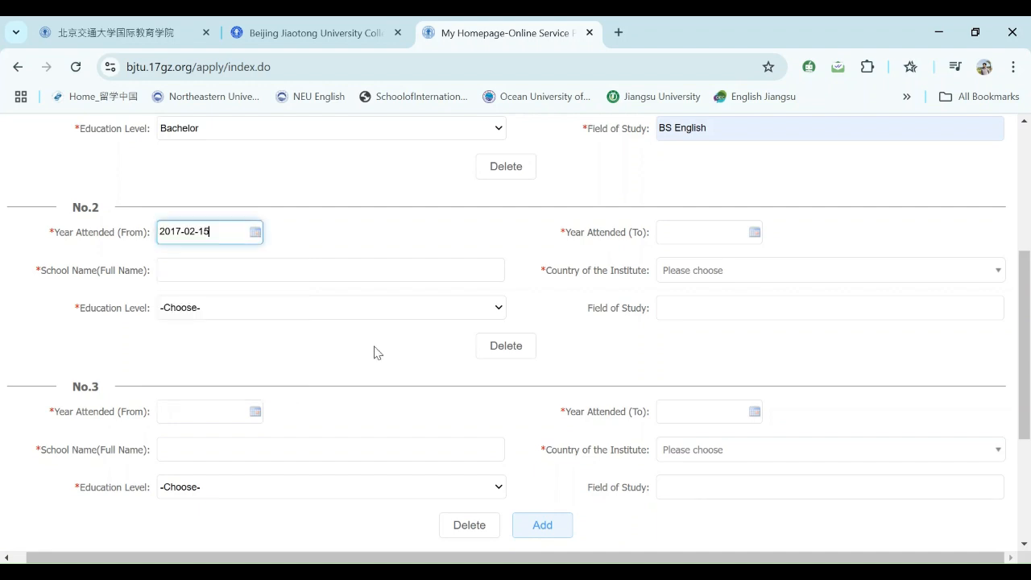
click(666, 232)
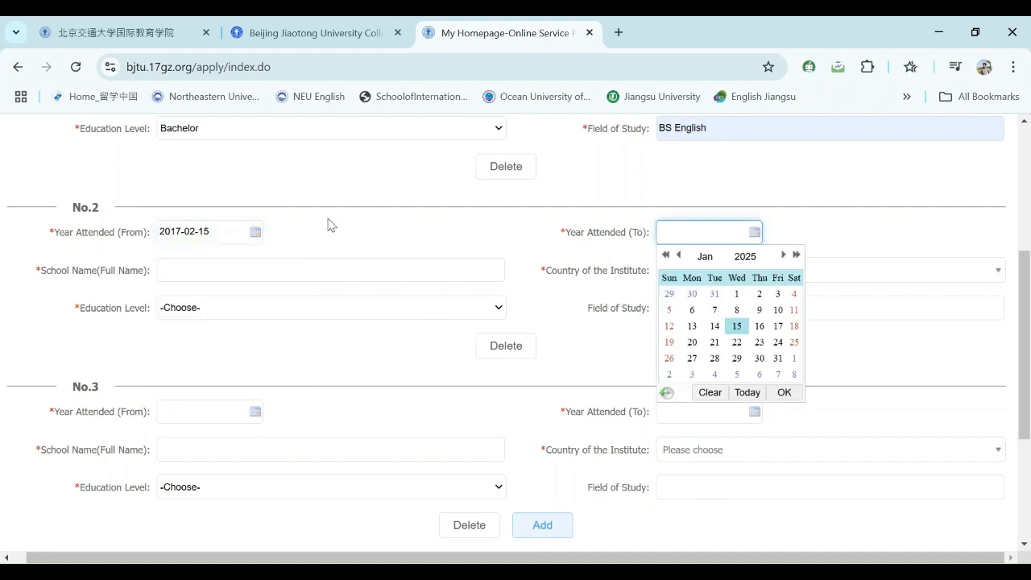
click(258, 233)
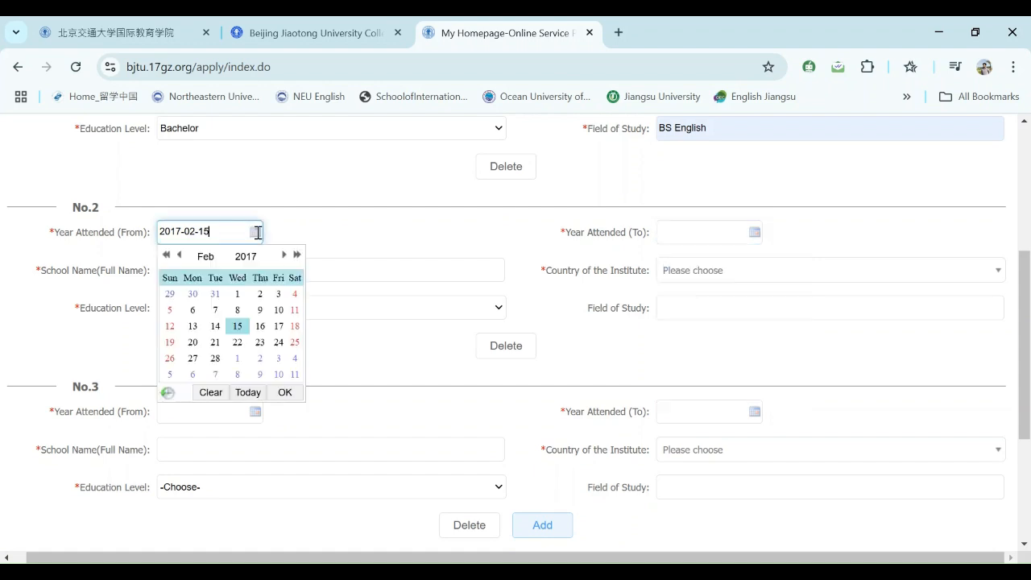
click(283, 256)
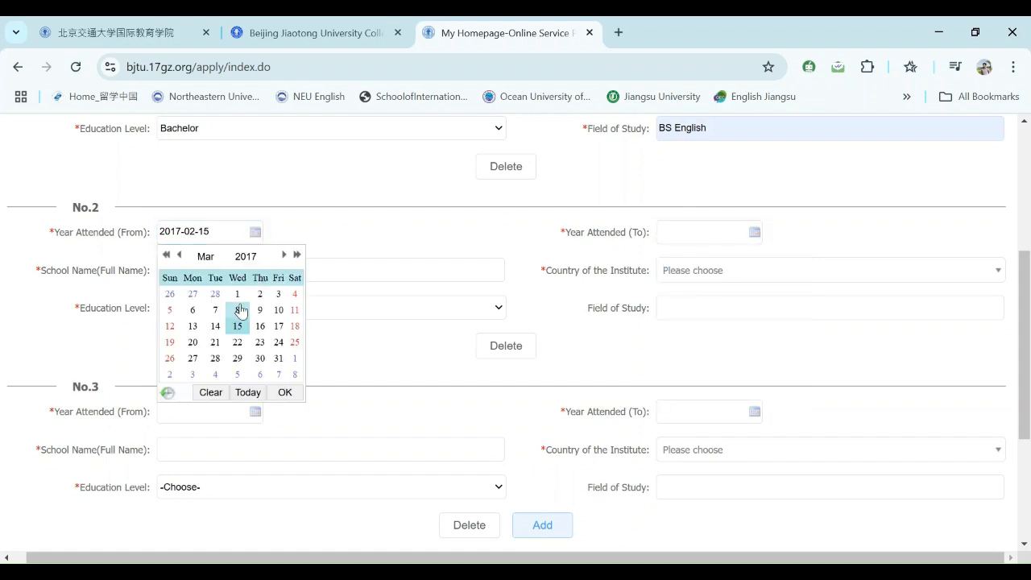
click(284, 256)
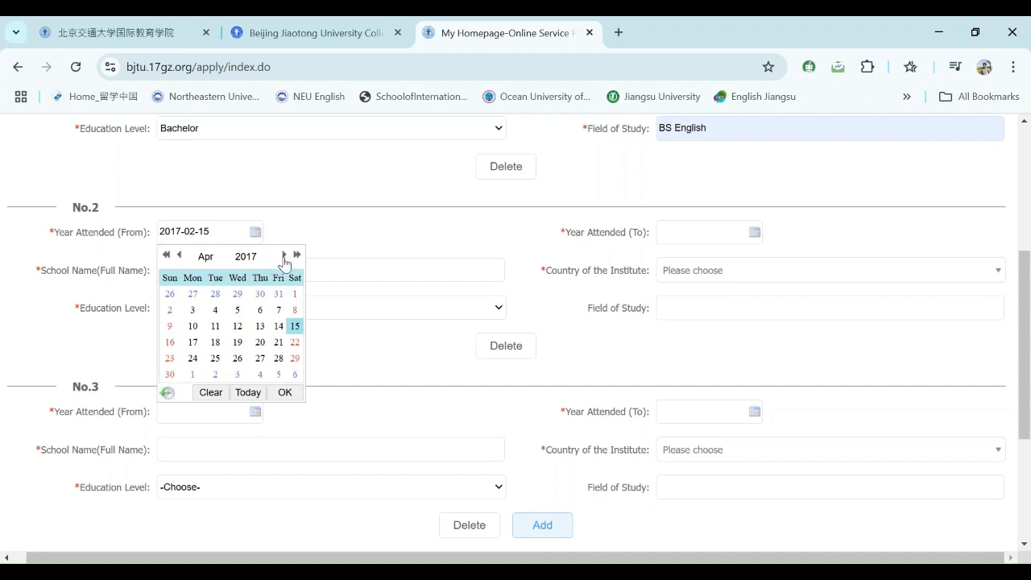
click(283, 257)
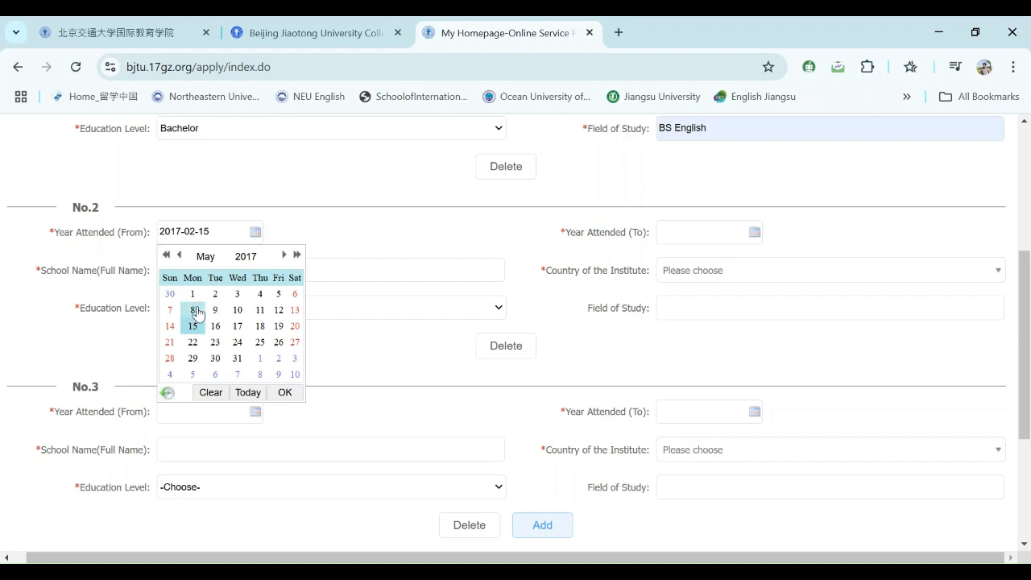
click(289, 393)
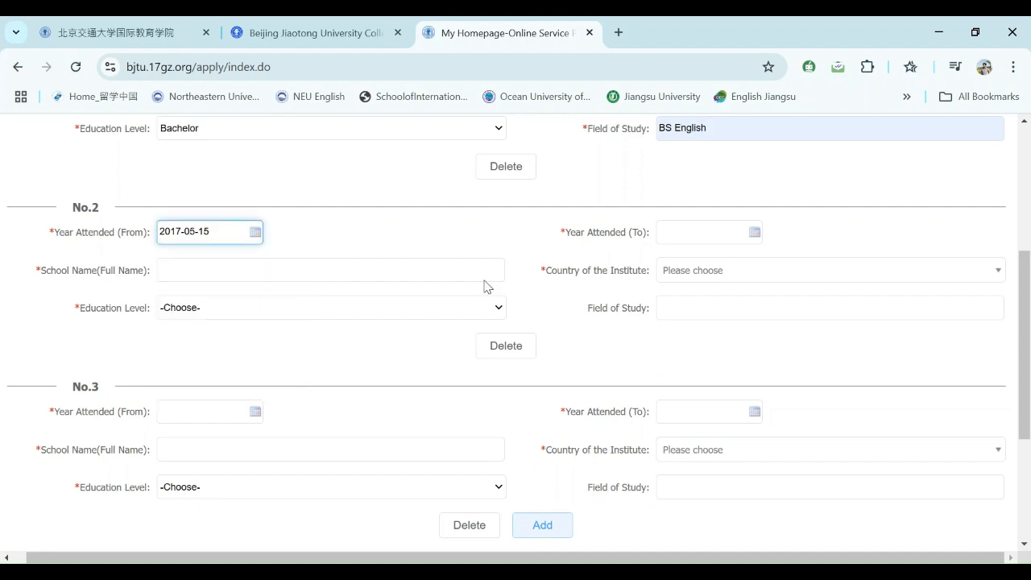
- Set entry No.2's Year Attended (To) date to 2019-01-15
click(696, 240)
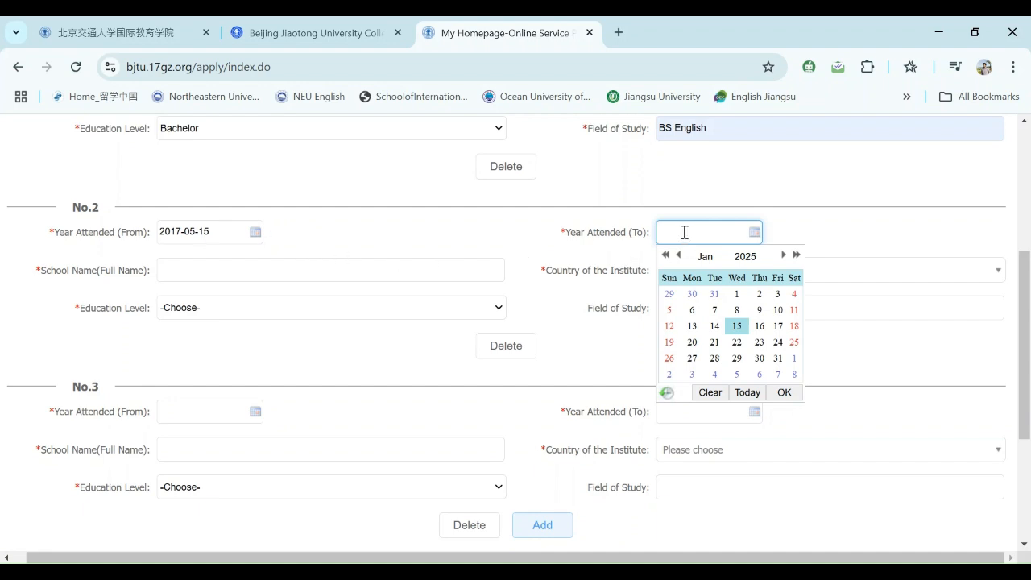
click(665, 255)
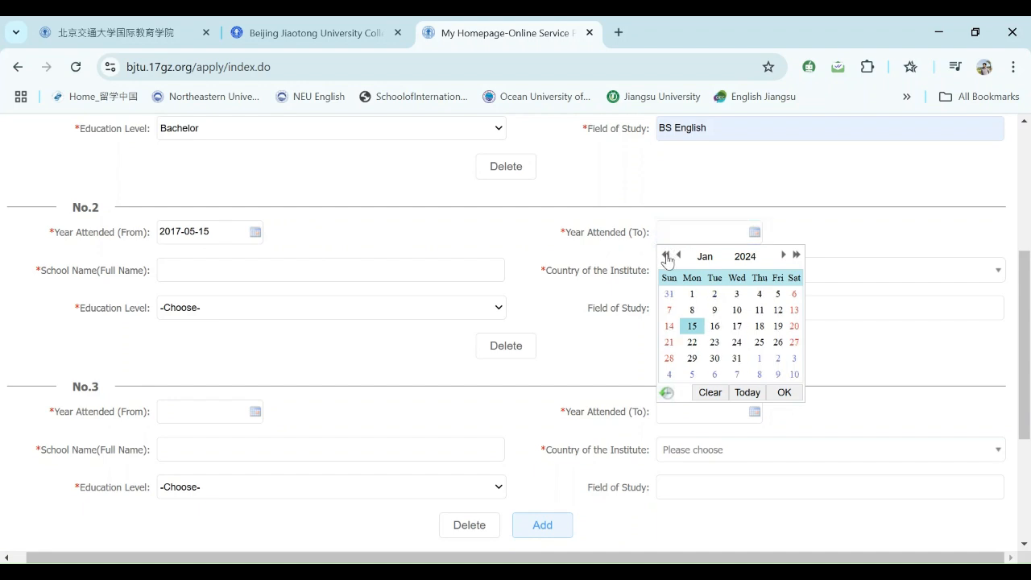
click(665, 255)
click(665, 254)
click(665, 254)
click(666, 254)
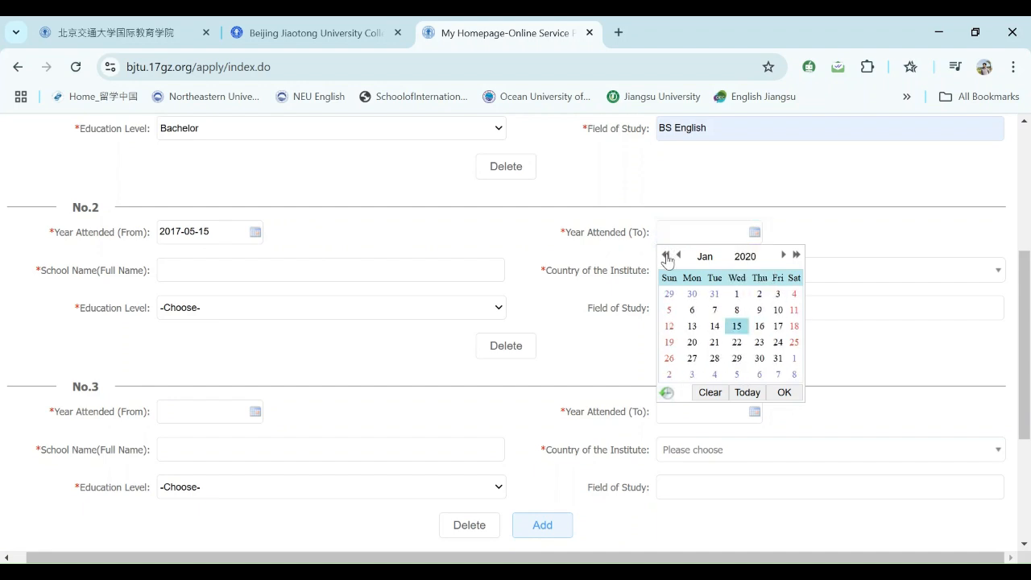
click(666, 255)
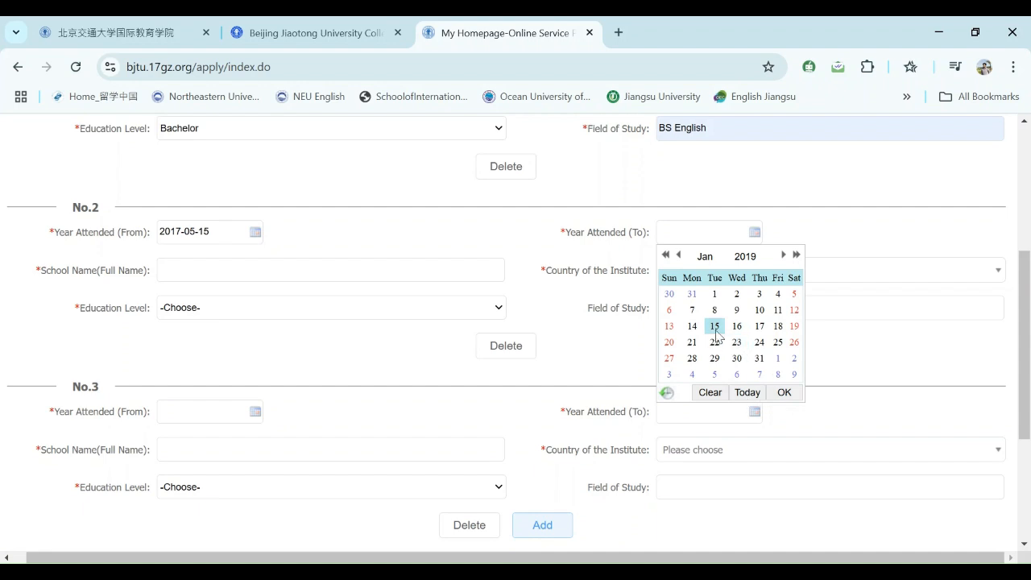
click(784, 393)
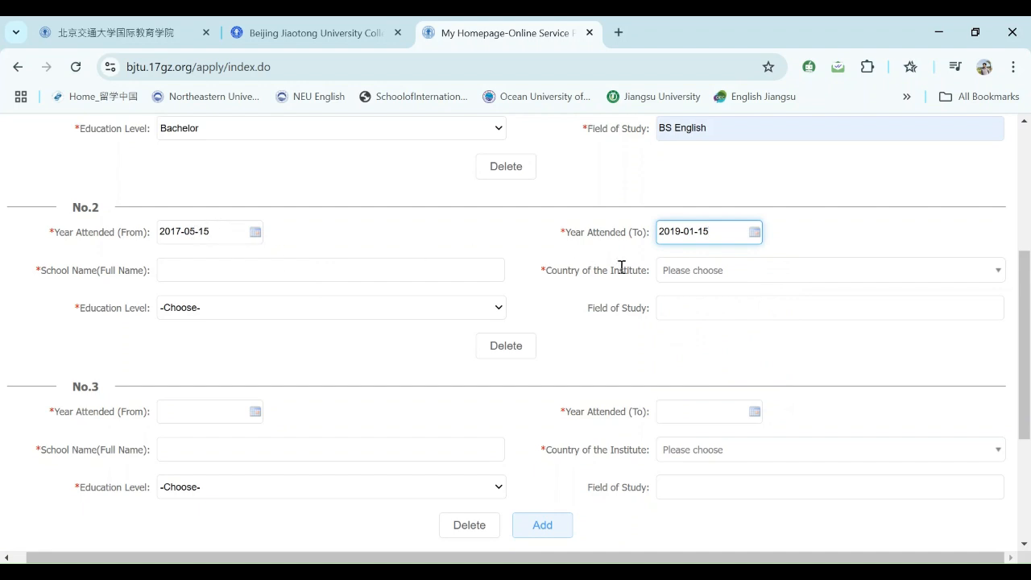
- Enter 'Govt. Graduate College 17 Block DGK' as entry No.2's school name, fixing typos along the way
click(308, 274)
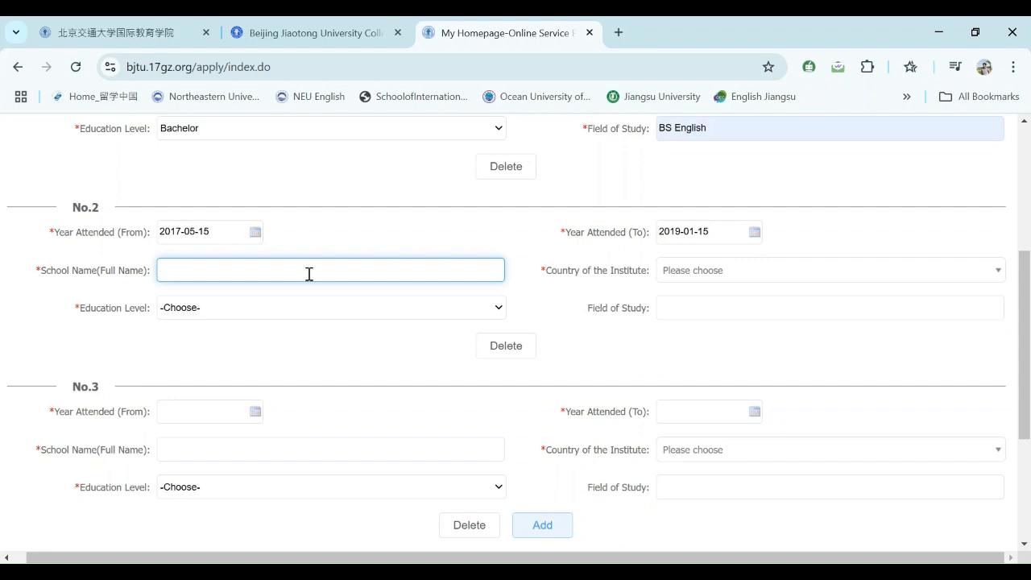
text(g)
key(BackSpace)
text(GO)
key(BackSpace)
text(ovt. Graduate College)
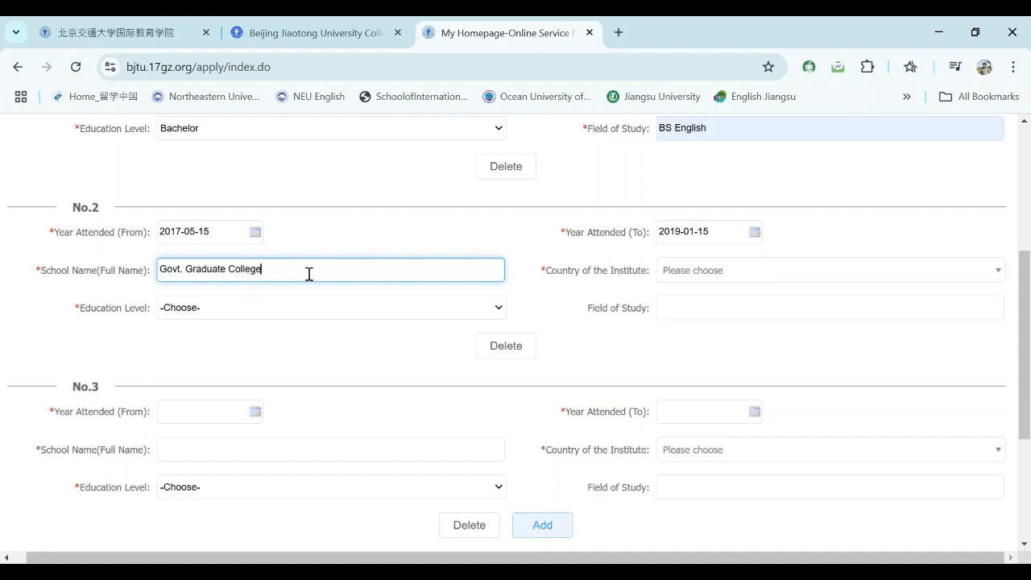
text( 17 Block DGK)
- Set entry No.2's country to Pakistan and education level to Senior high
click(684, 269)
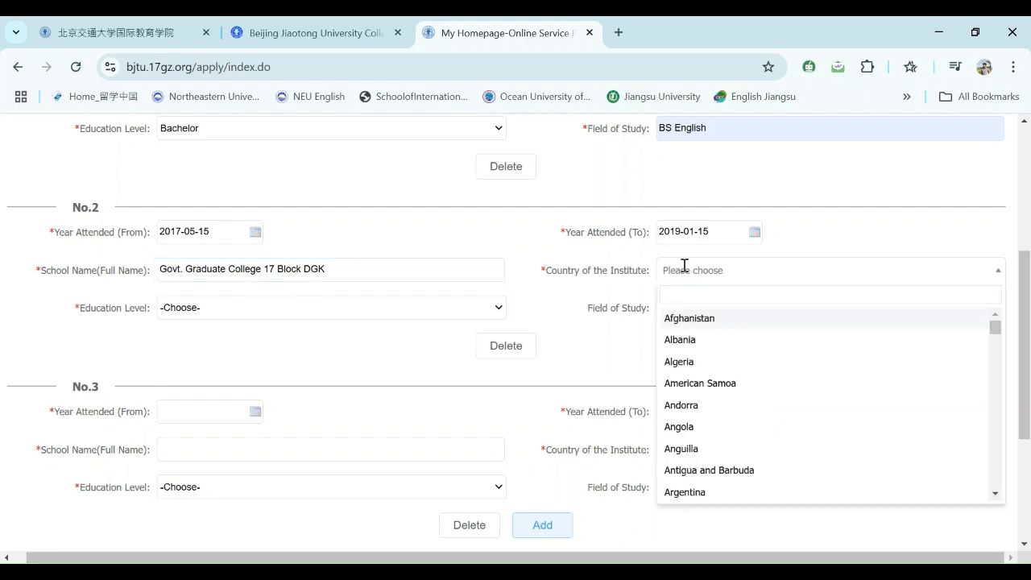
text(pak)
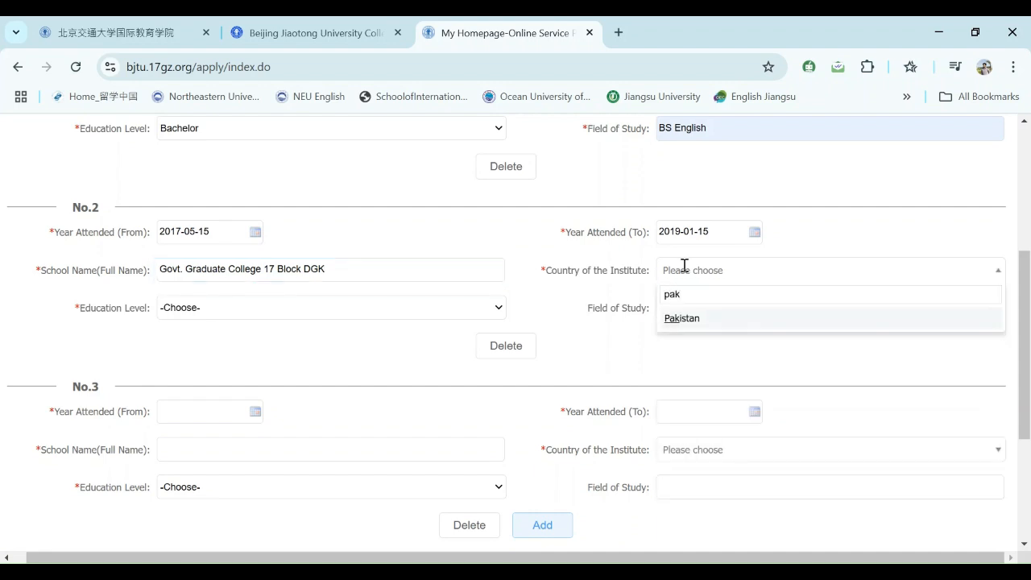
click(691, 319)
click(327, 318)
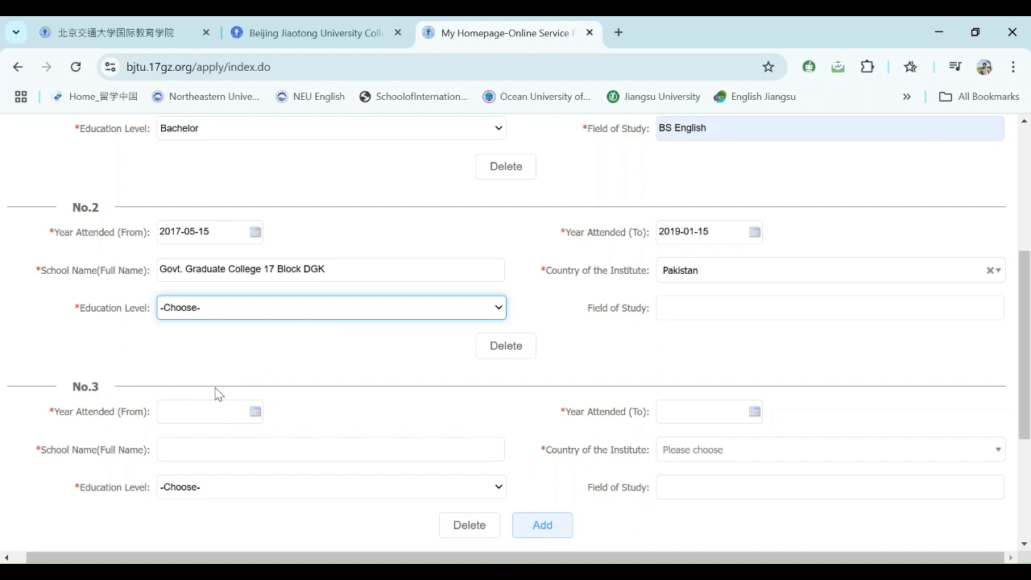
key(s)
- Enter FSC as entry No.2's field of study
click(693, 308)
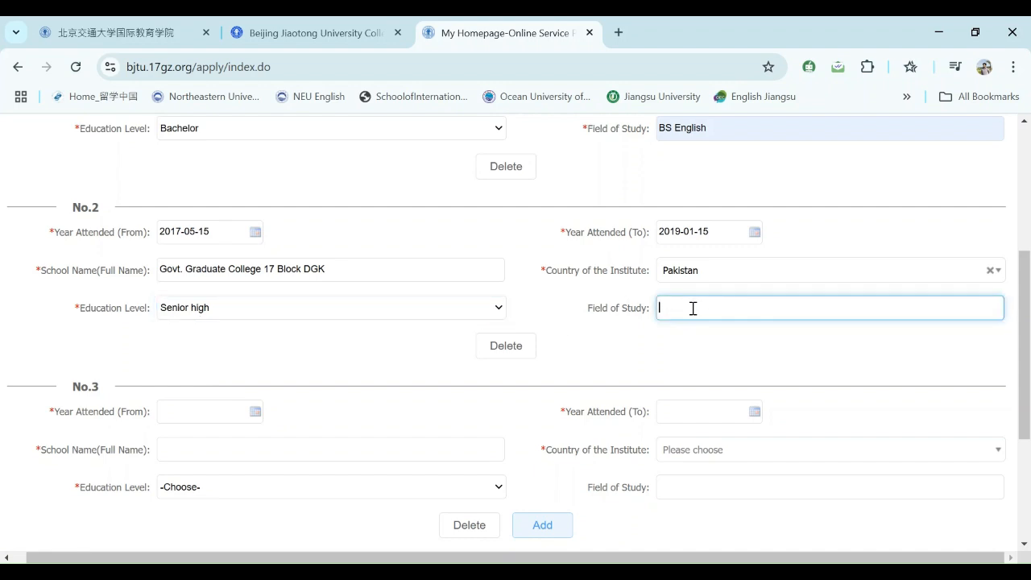
text(FSC)
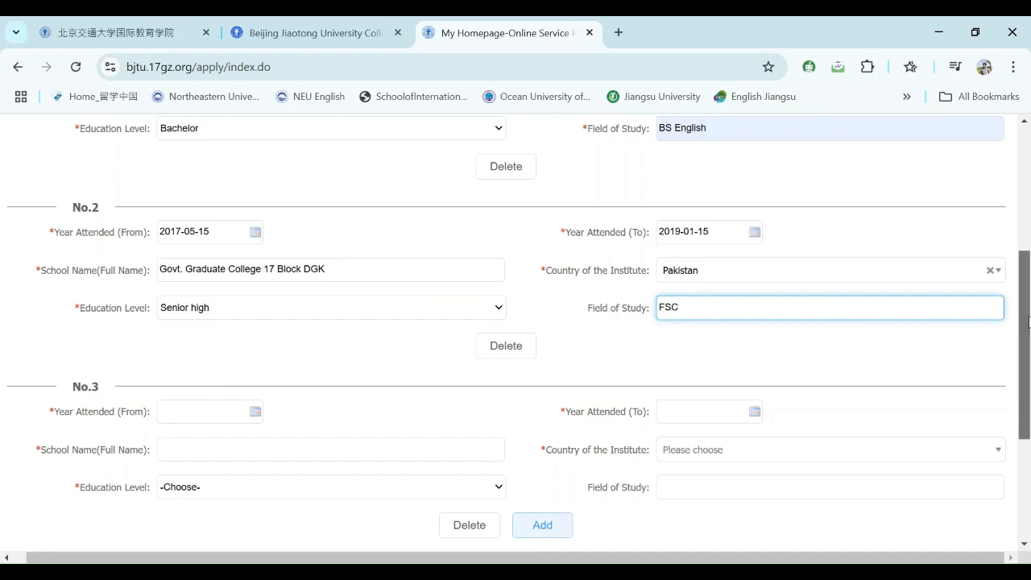
mouse_move(1026, 322)
mouse_down()
mouse_move(1025, 346)
mouse_move(1023, 323)
mouse_move(1020, 339)
mouse_up()
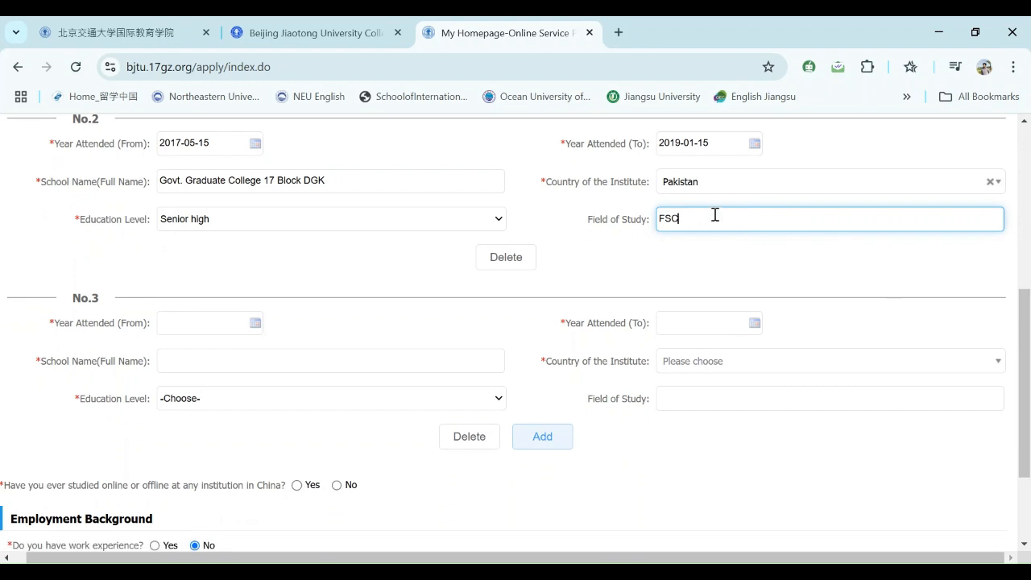
drag(1025, 323, 1008, 392)
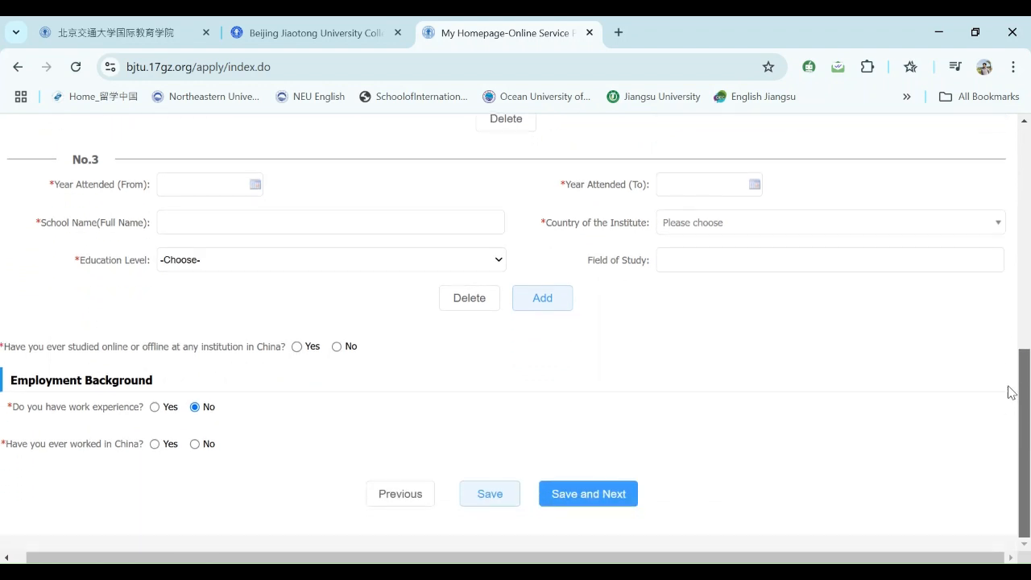
- Set entry No.3's Year Attended (From) date to 2015-01-15
click(203, 185)
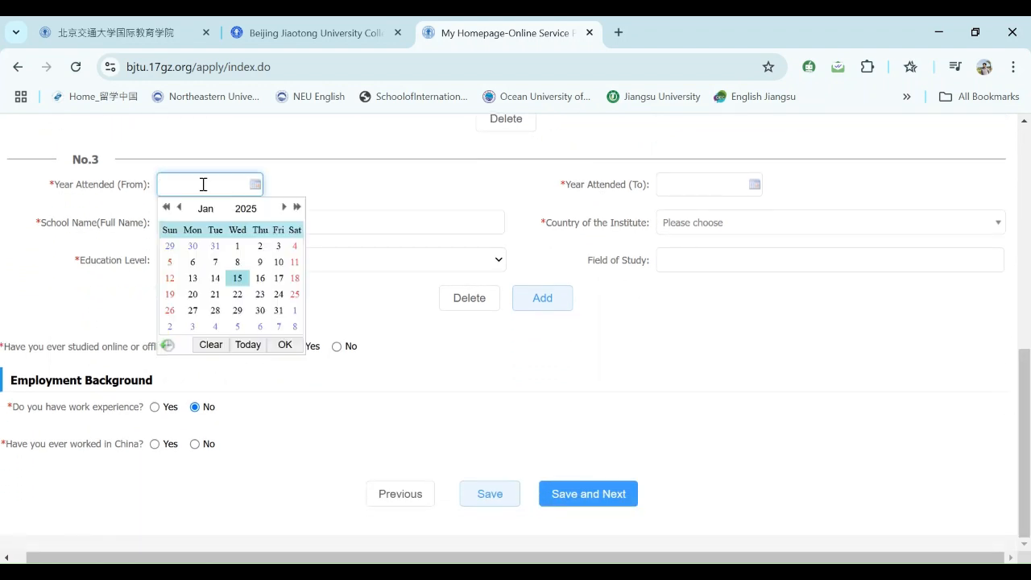
click(1027, 413)
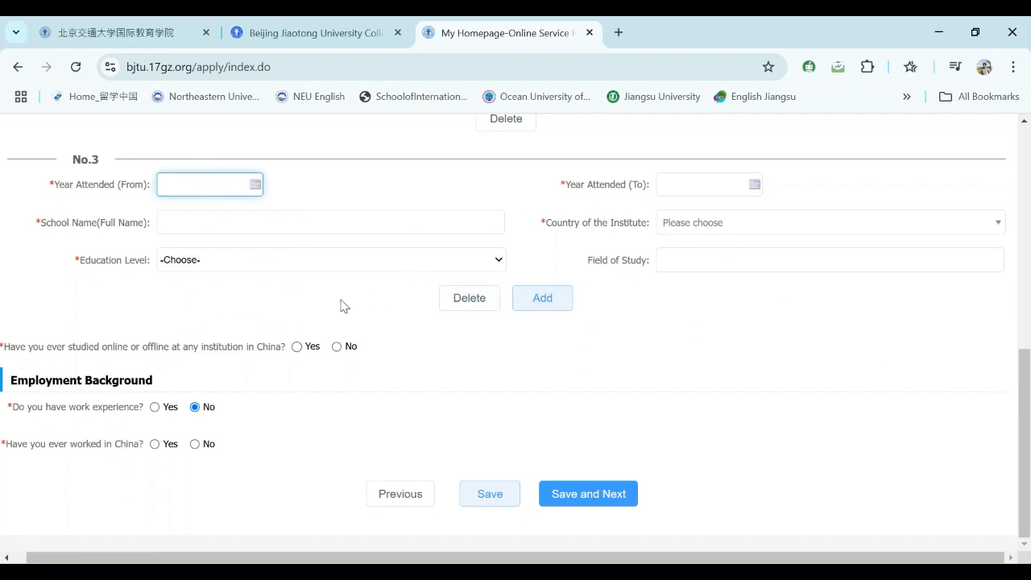
click(212, 184)
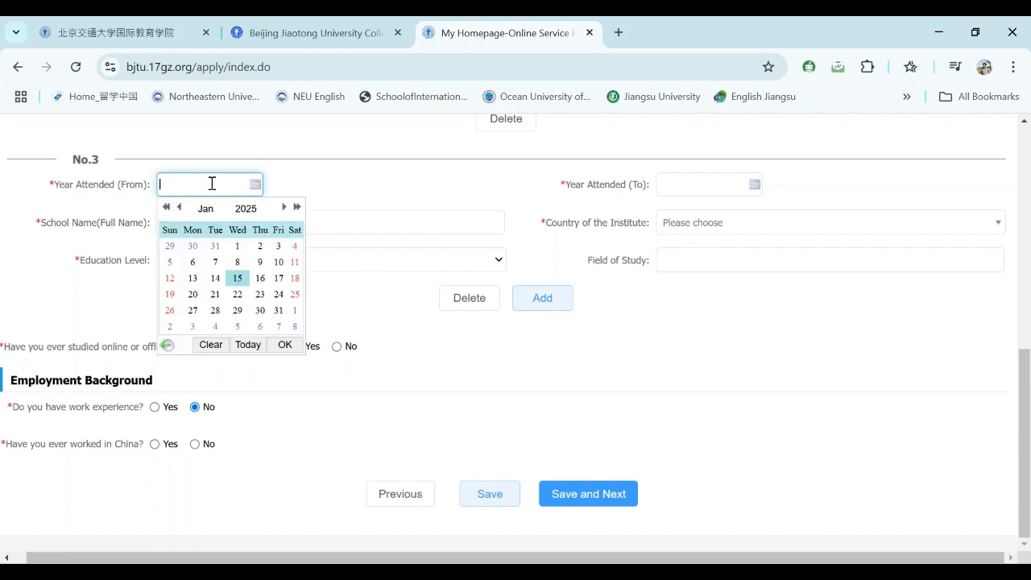
click(167, 208)
click(166, 207)
click(166, 208)
click(167, 208)
click(167, 208)
click(167, 208)
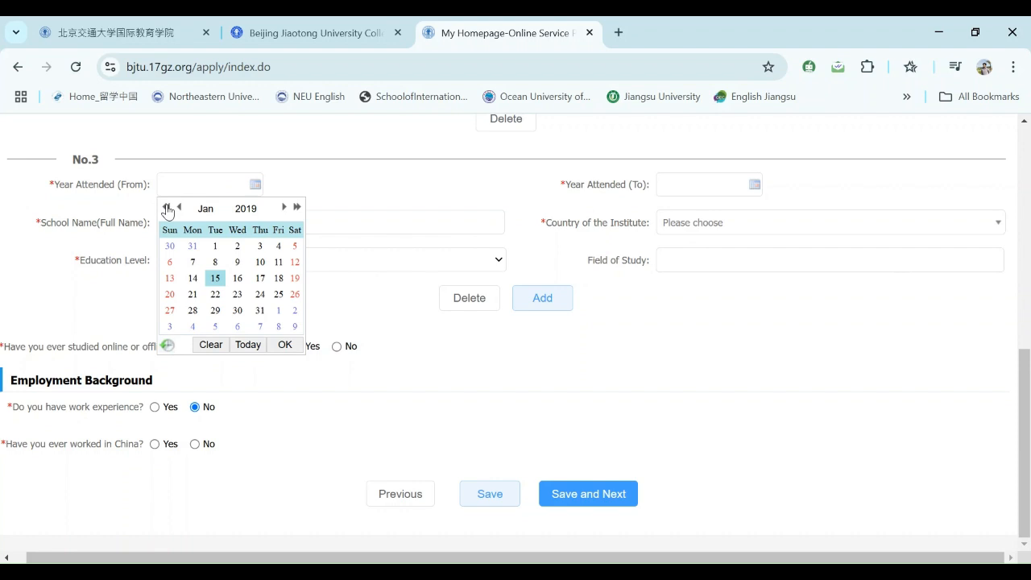
click(166, 208)
click(167, 207)
click(166, 208)
click(167, 208)
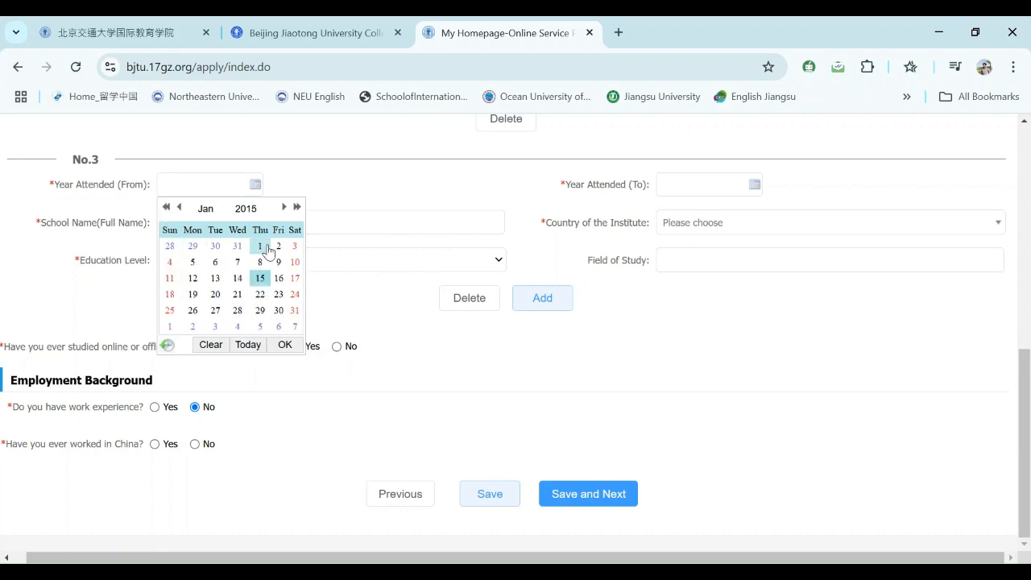
click(286, 345)
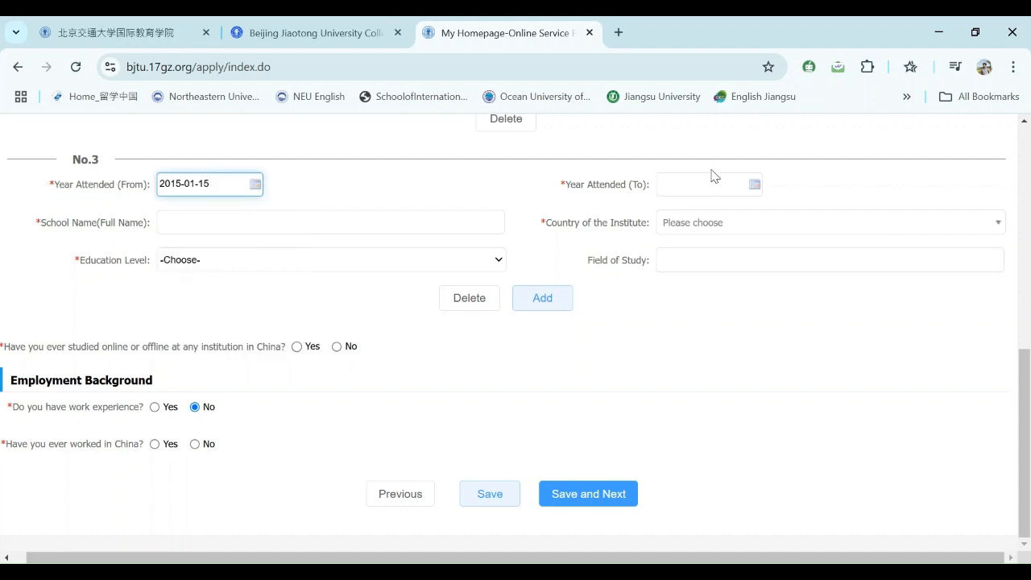
- Set entry No.3's Year Attended (To) date to 2017-02-15
click(751, 187)
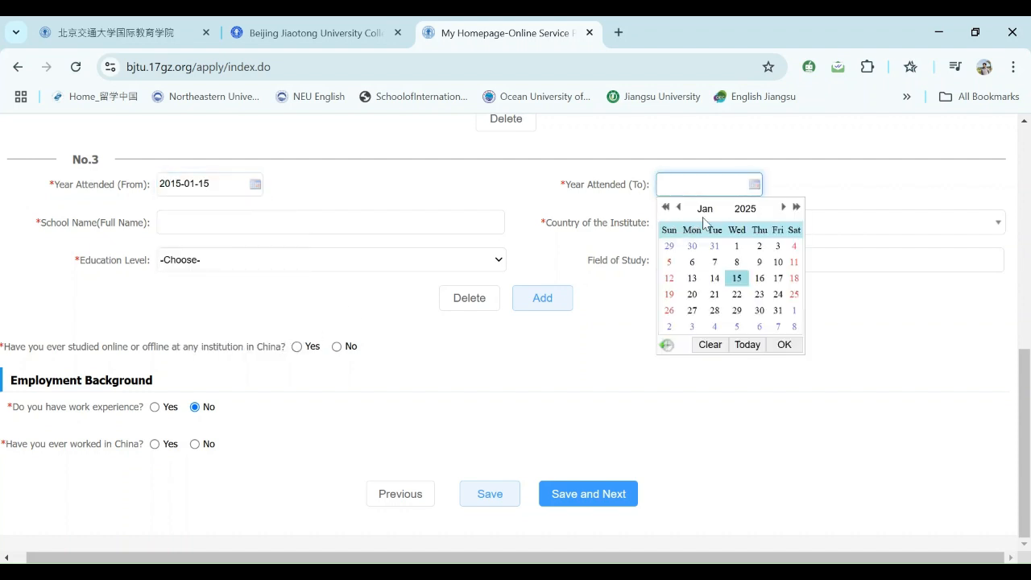
click(784, 208)
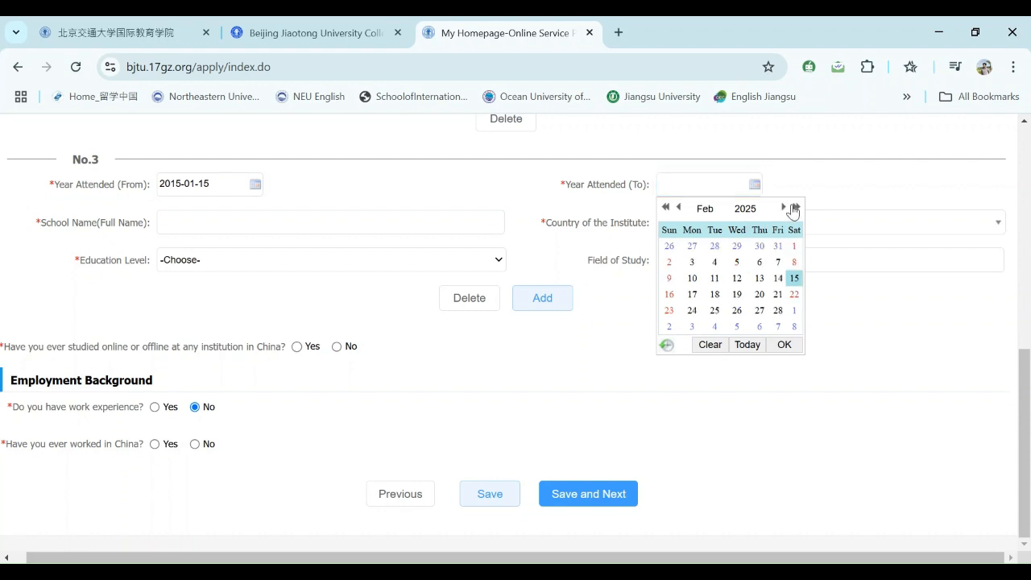
click(797, 208)
click(797, 208)
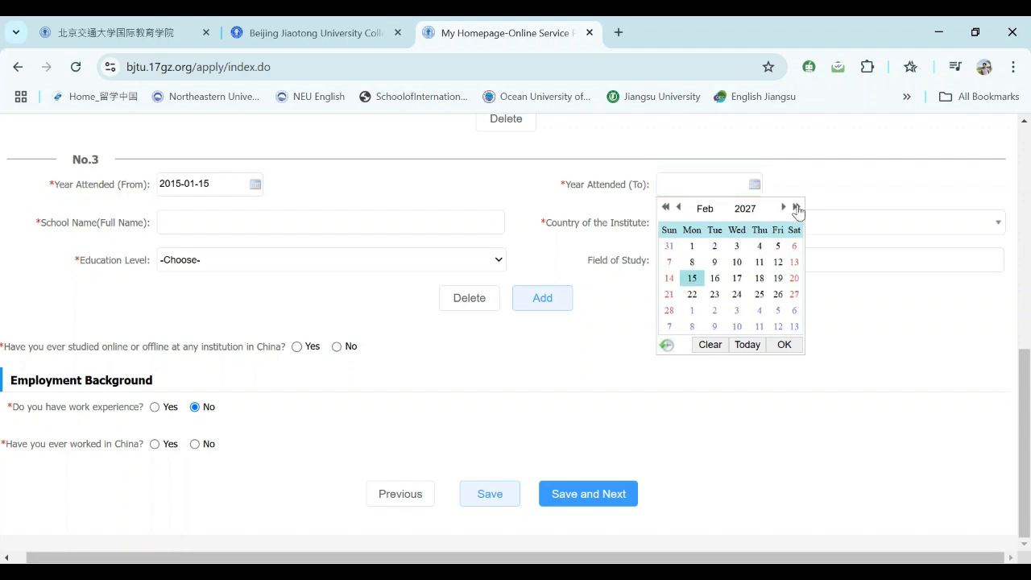
click(665, 207)
click(665, 207)
click(665, 207)
click(665, 207)
click(664, 207)
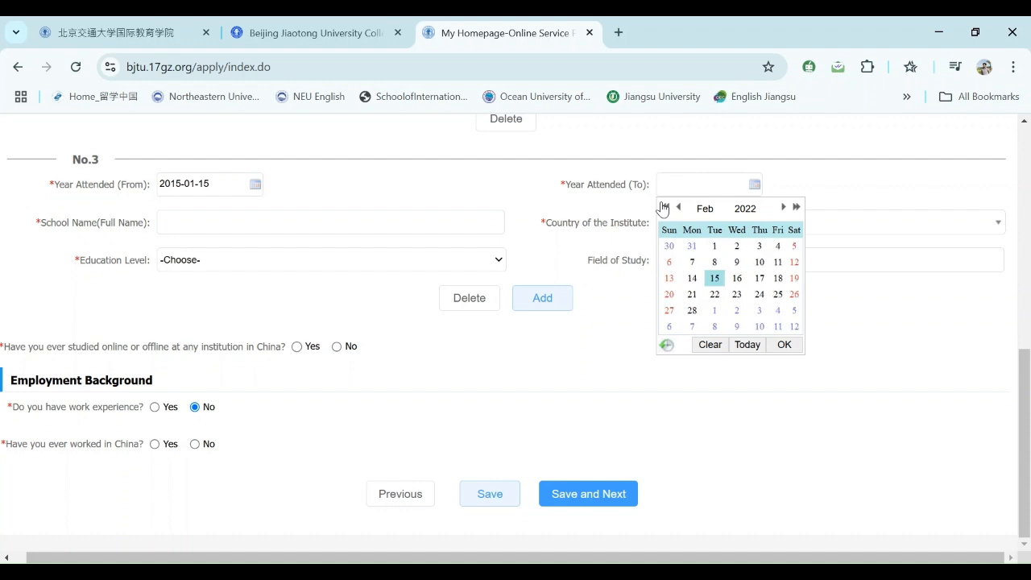
click(664, 207)
click(665, 207)
click(665, 207)
click(665, 207)
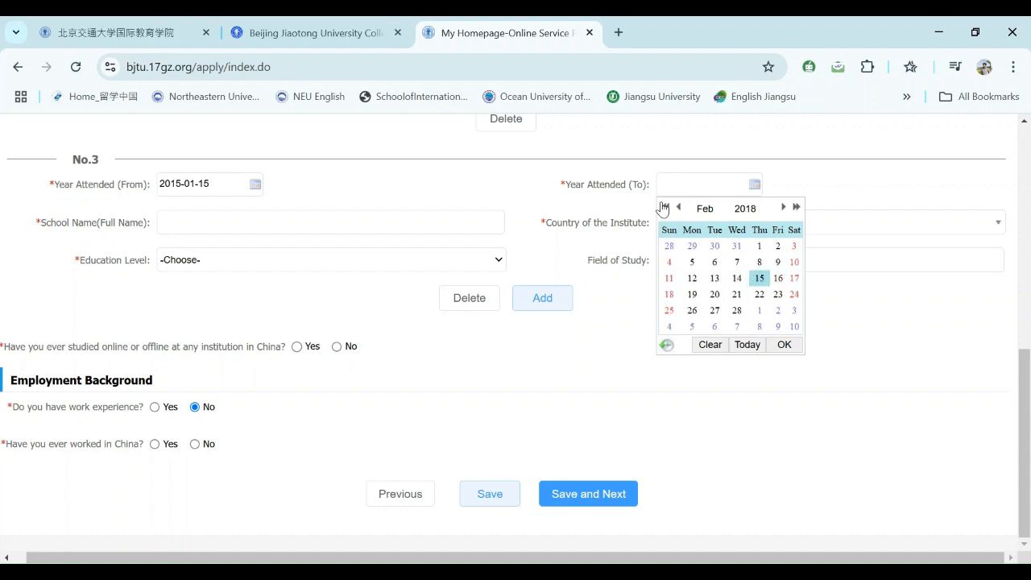
click(665, 207)
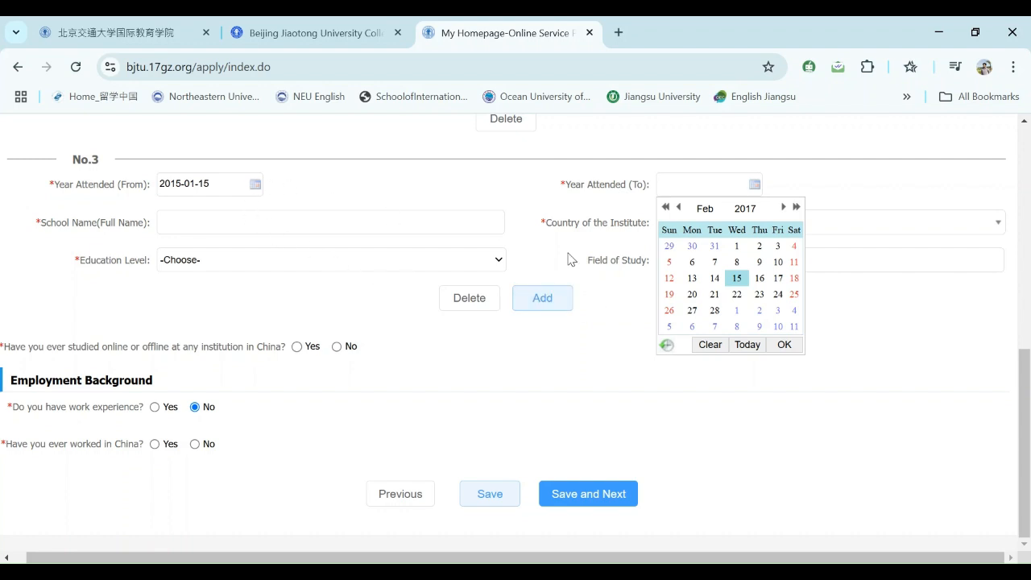
click(784, 345)
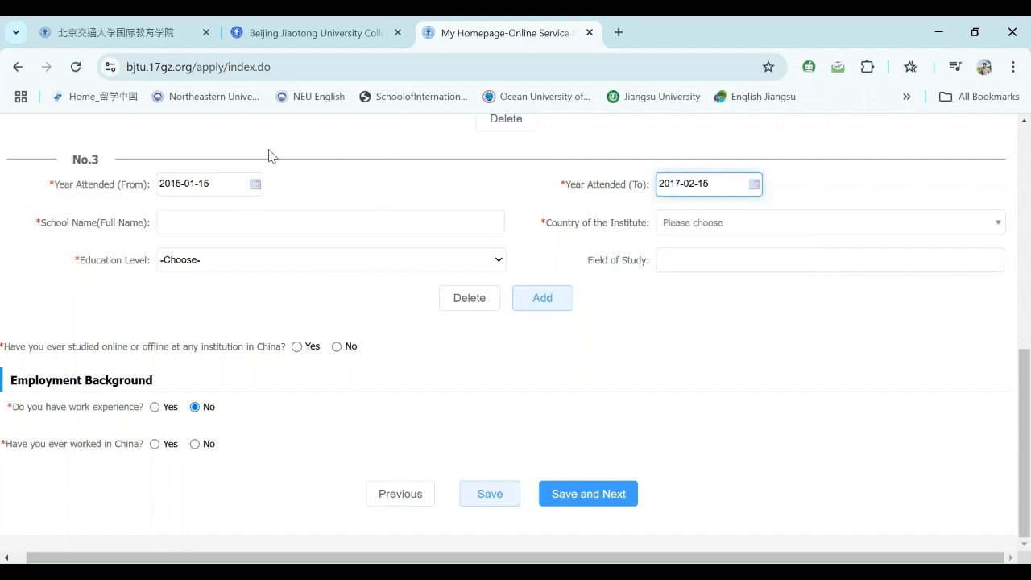
click(201, 230)
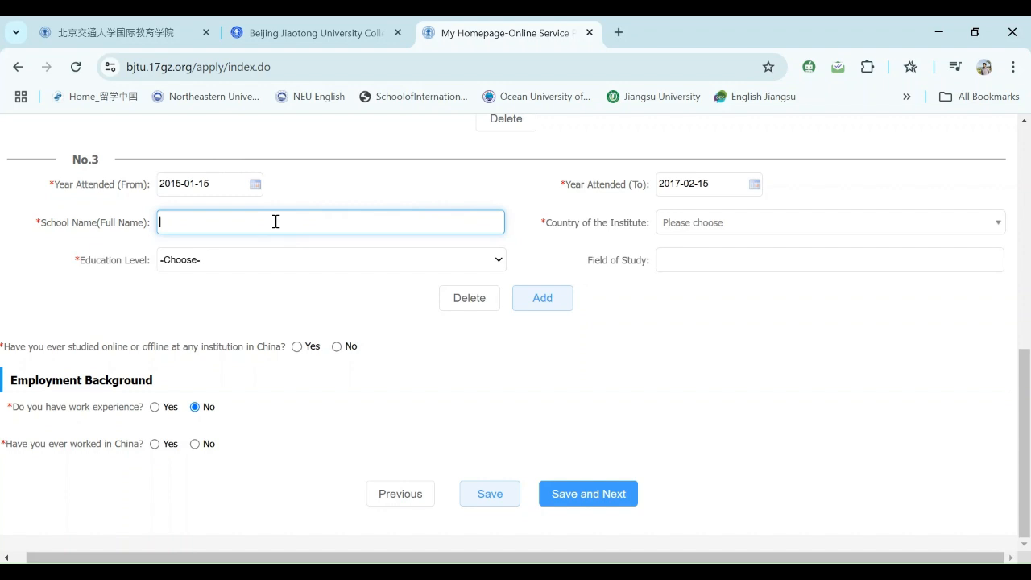
- Type 'Govt. Boys City School DGK' as entry No.3's school name, correcting typos
text(Govt. Boys City School DGK)
- Set entry No.3's country to Pakistan and education level to Junior high
click(682, 222)
click(681, 223)
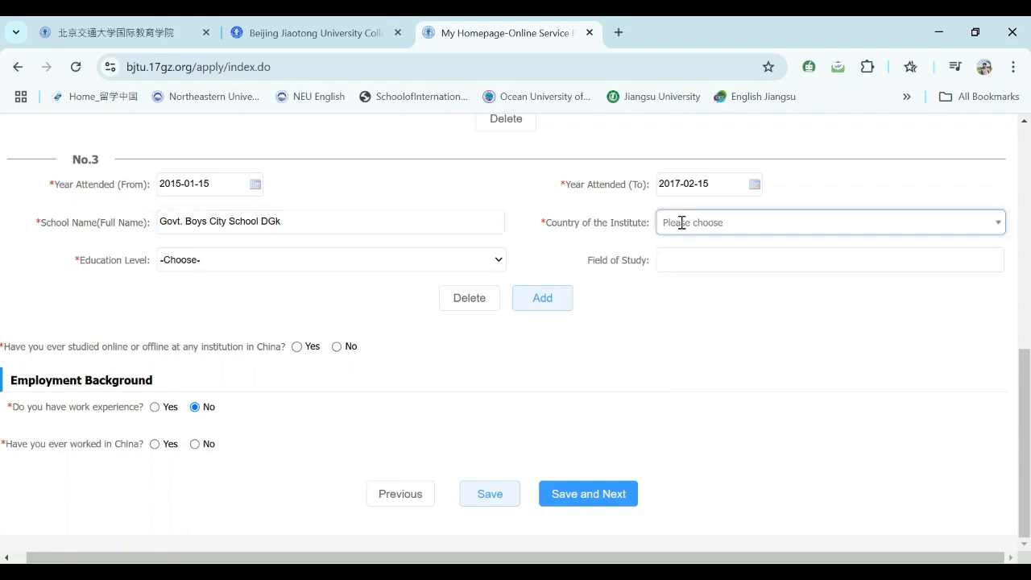
text(Pak)
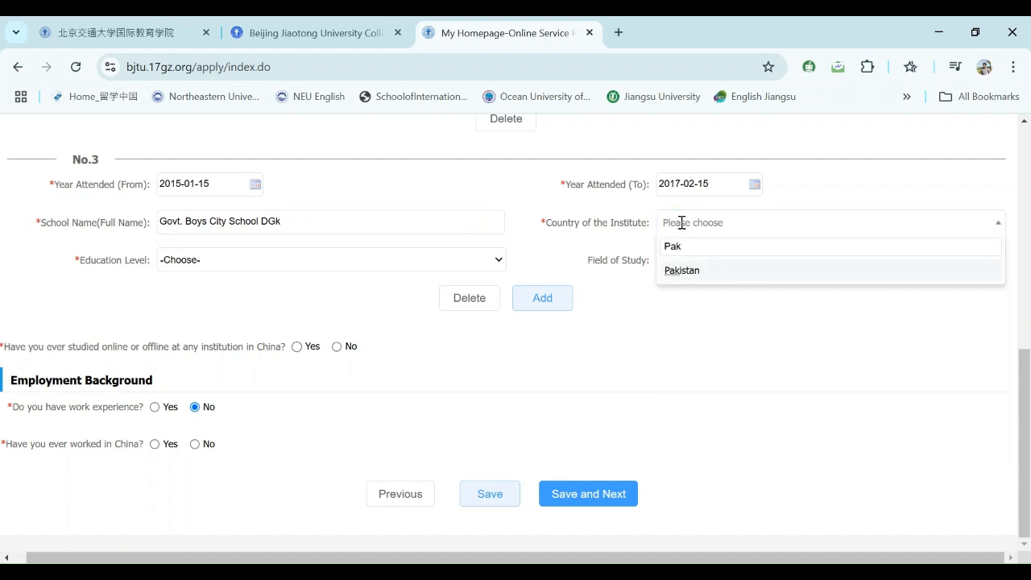
click(706, 274)
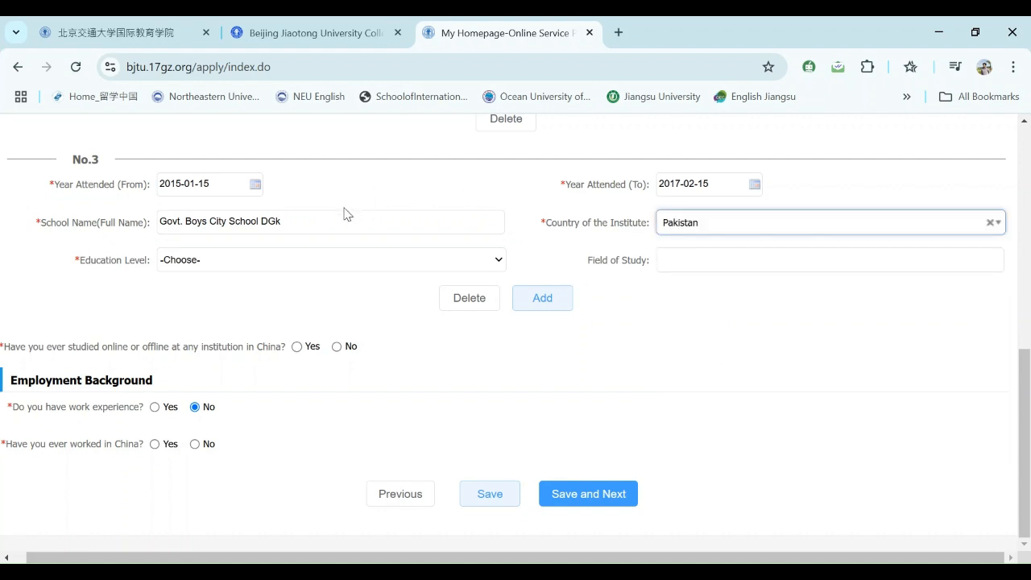
click(359, 263)
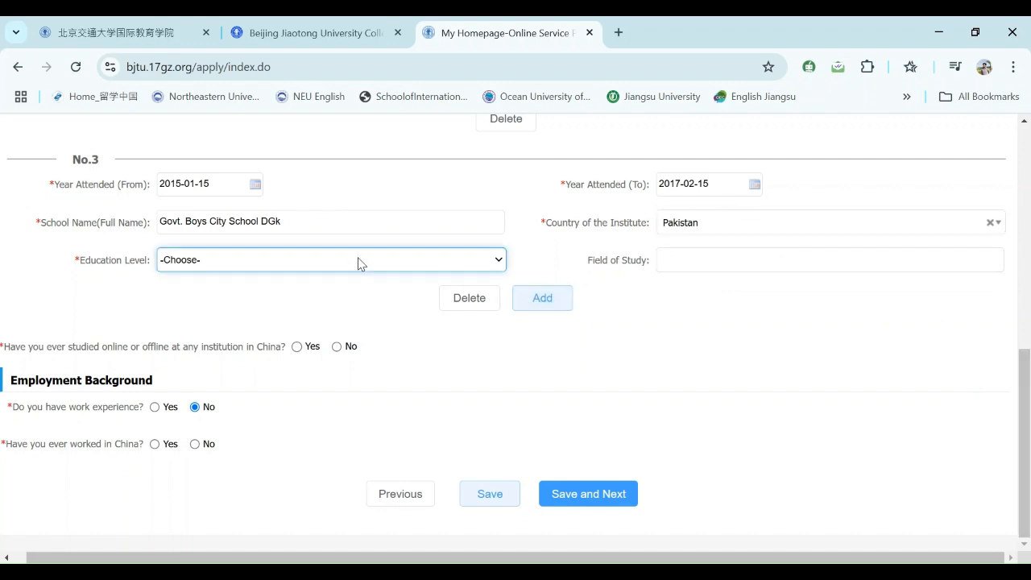
click(268, 326)
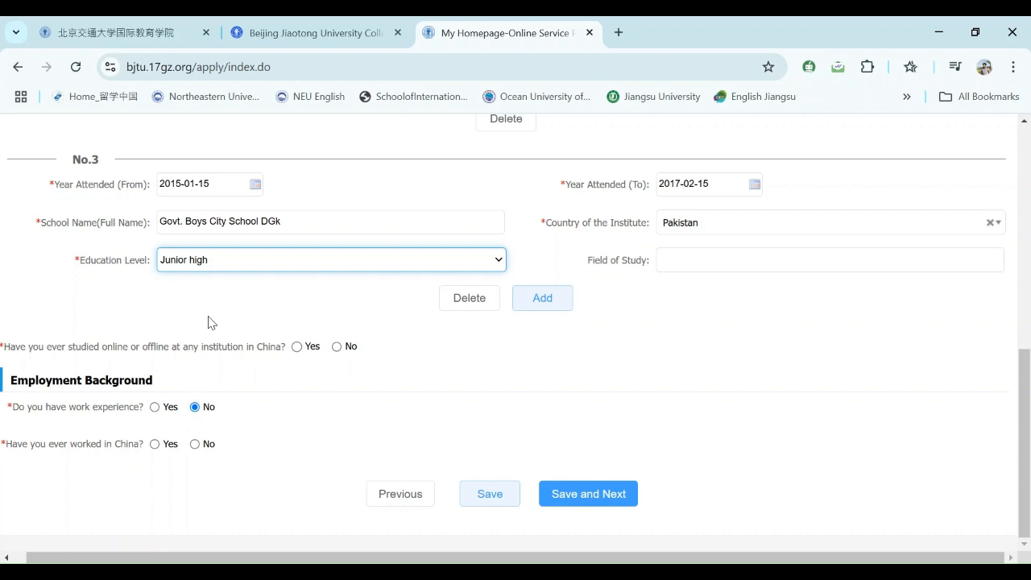
- Type SCIENCE GROUP into entry No.3's Field of Study, fixing the stray letters
click(663, 262)
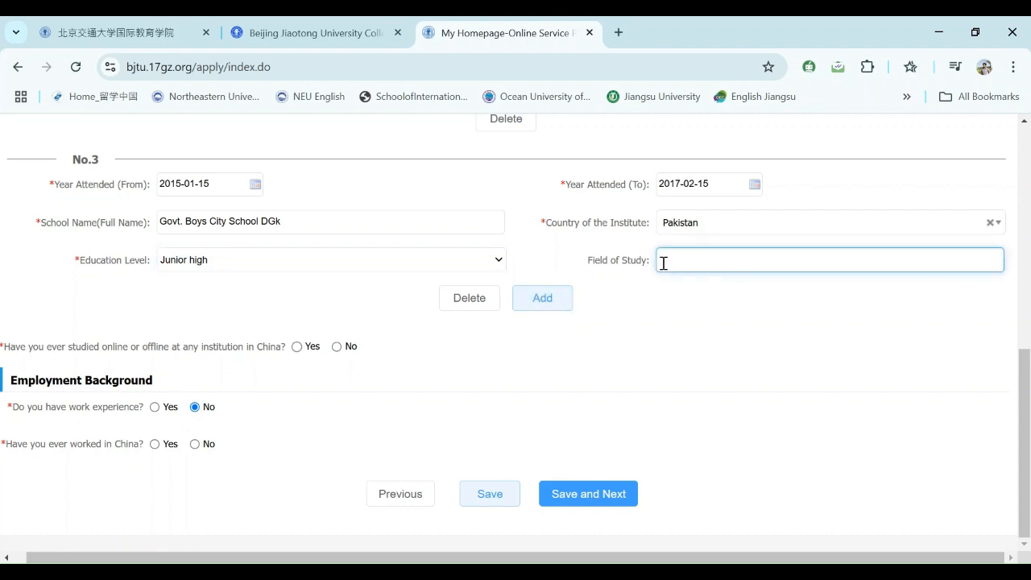
text(S)
key(Tab)
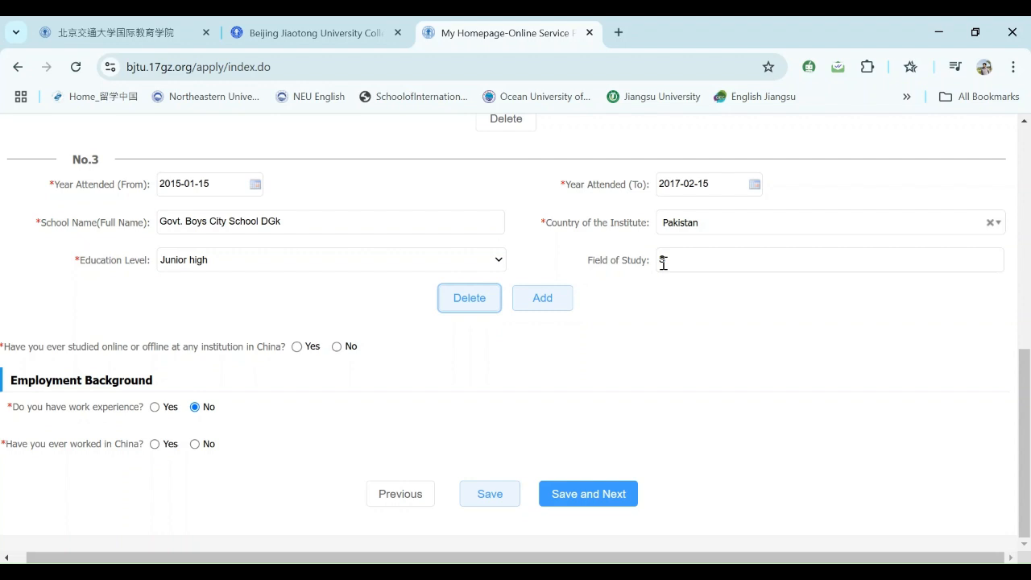
click(679, 261)
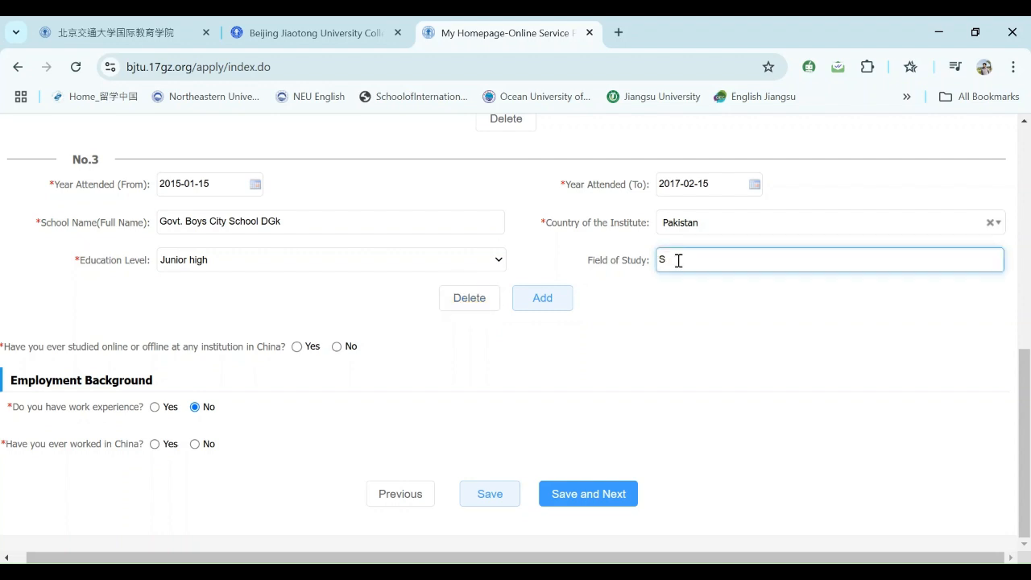
text(CIENCE FF)
key(BackSpace)
text(GROUP)
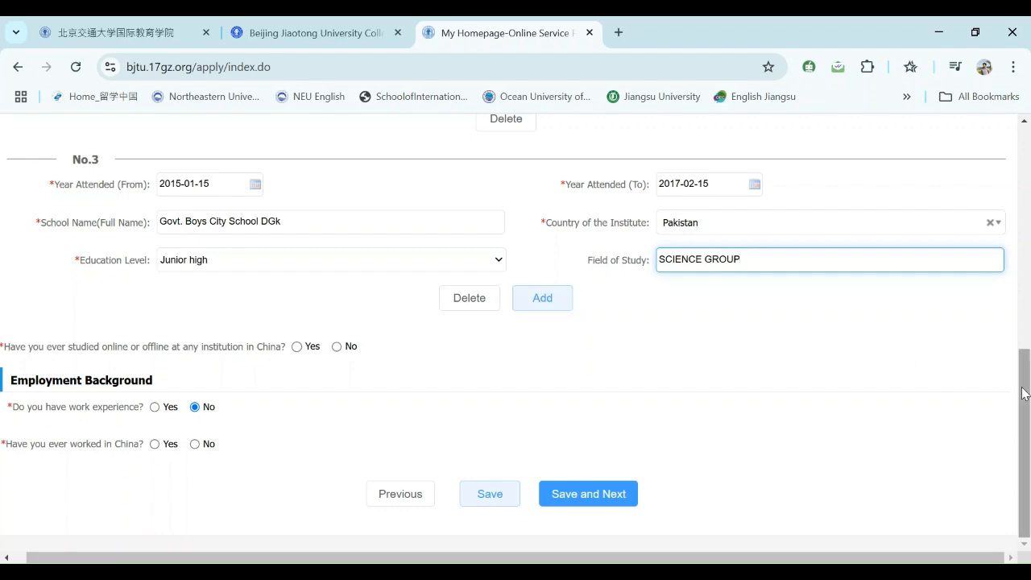
scroll(1014, 361, up, 2)
scroll(1014, 365, up, 5)
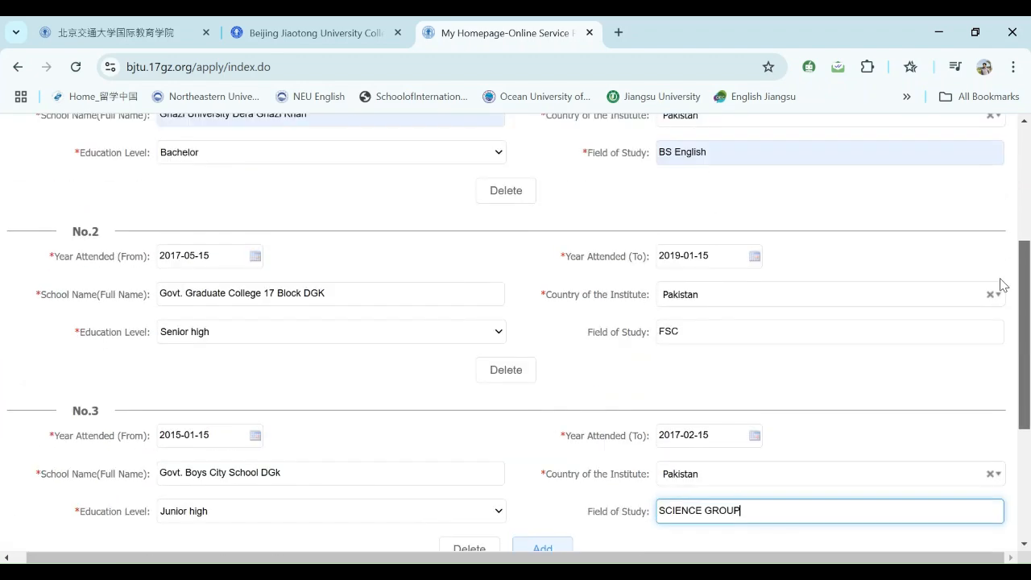
scroll(1009, 237, down, 1)
scroll(1009, 242, down, 5)
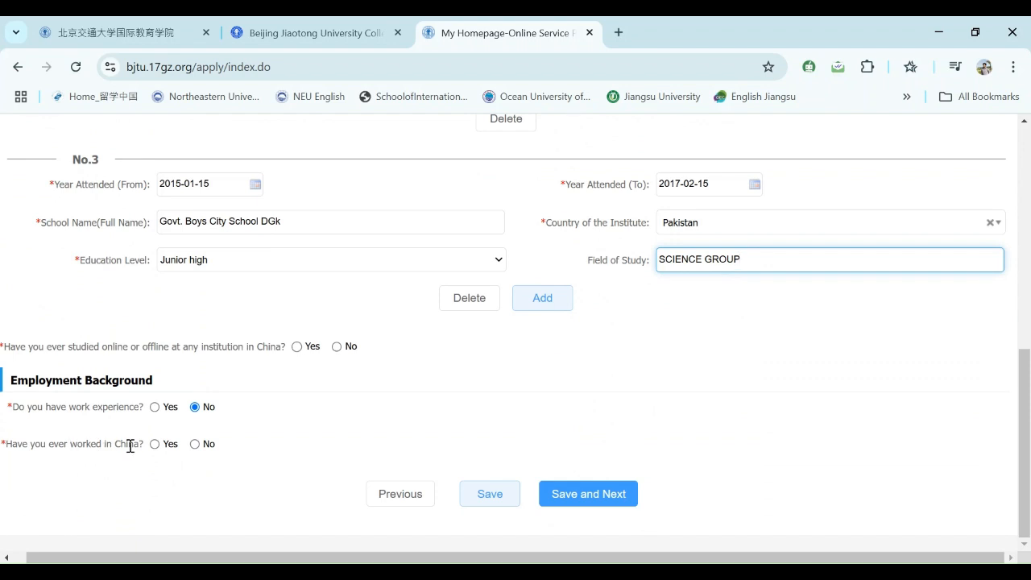
- Answer No to having worked in China and Yes to having work experience
click(196, 445)
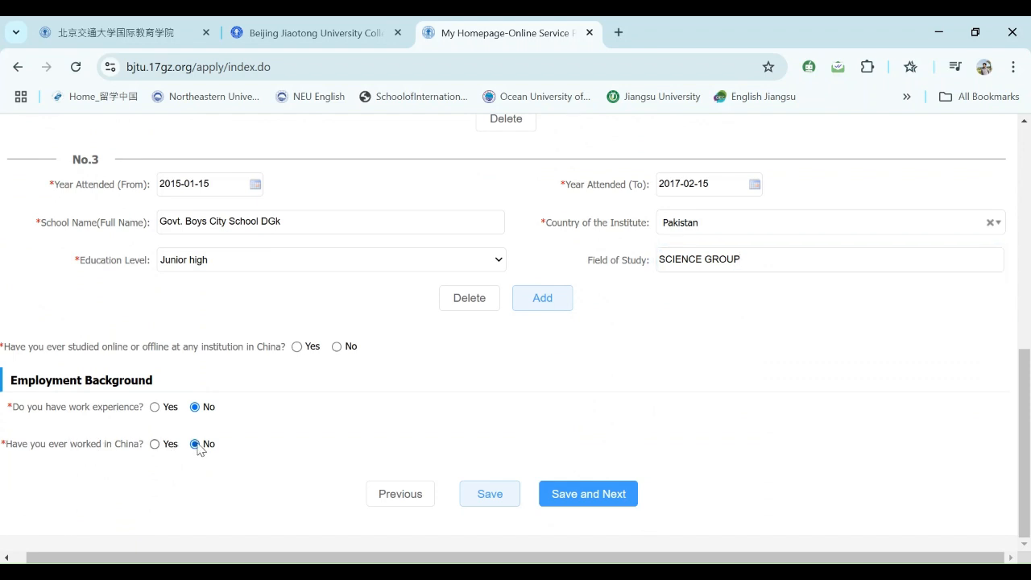
click(154, 409)
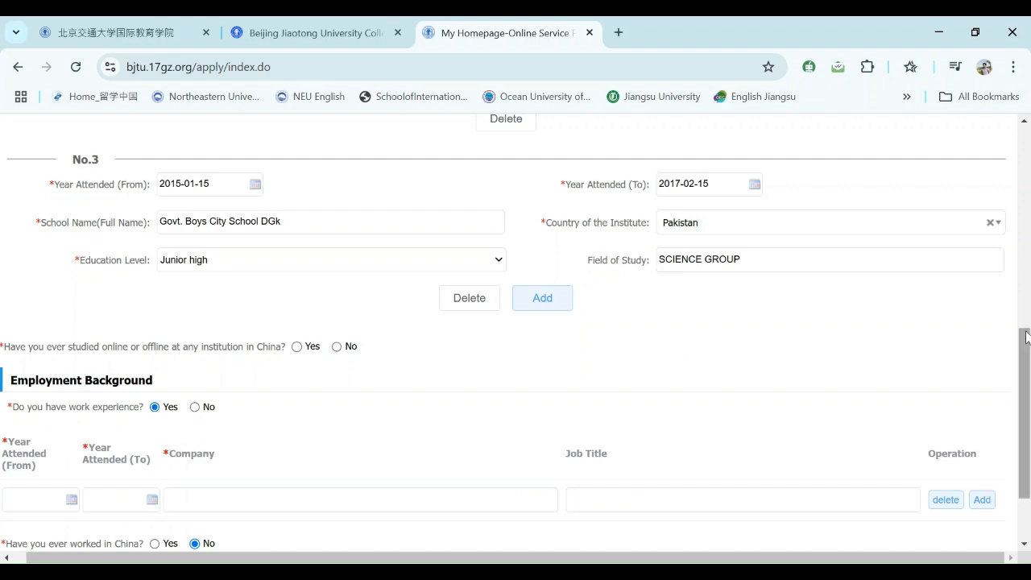
drag(1027, 350, 1028, 395)
- Set the job's From date to 2023-01-02
click(46, 398)
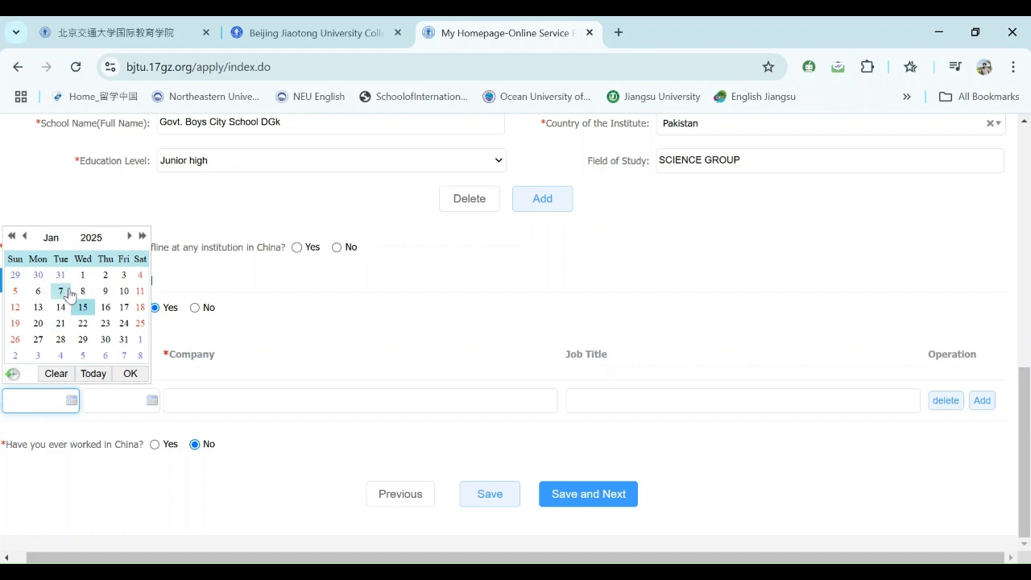
double_click(11, 237)
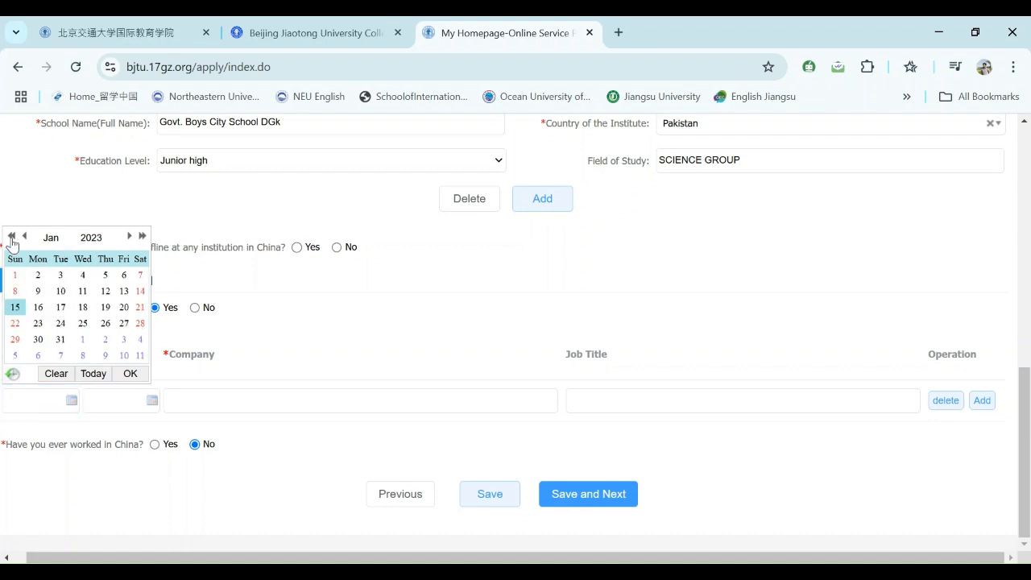
click(11, 237)
click(11, 237)
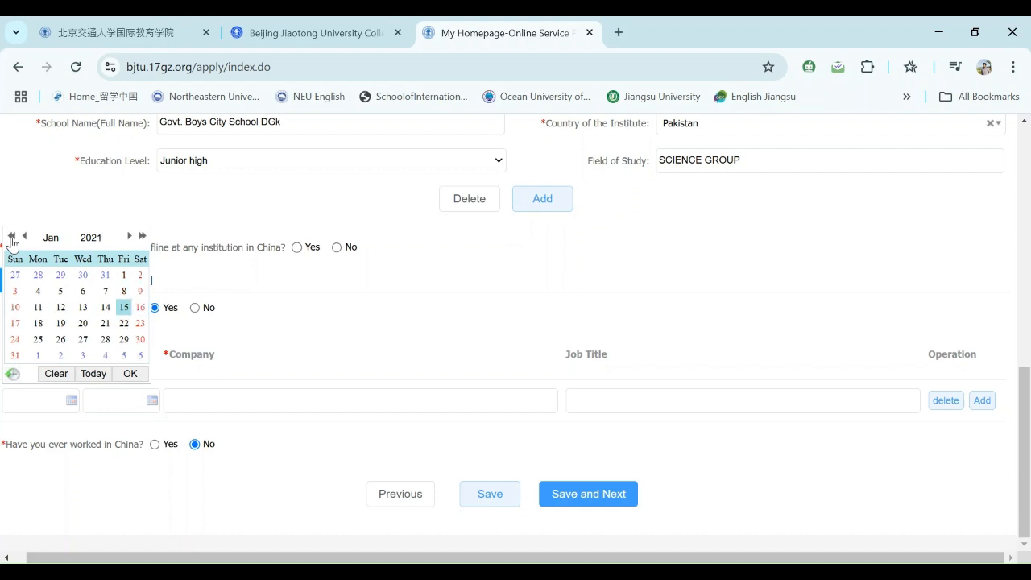
triple_click(141, 237)
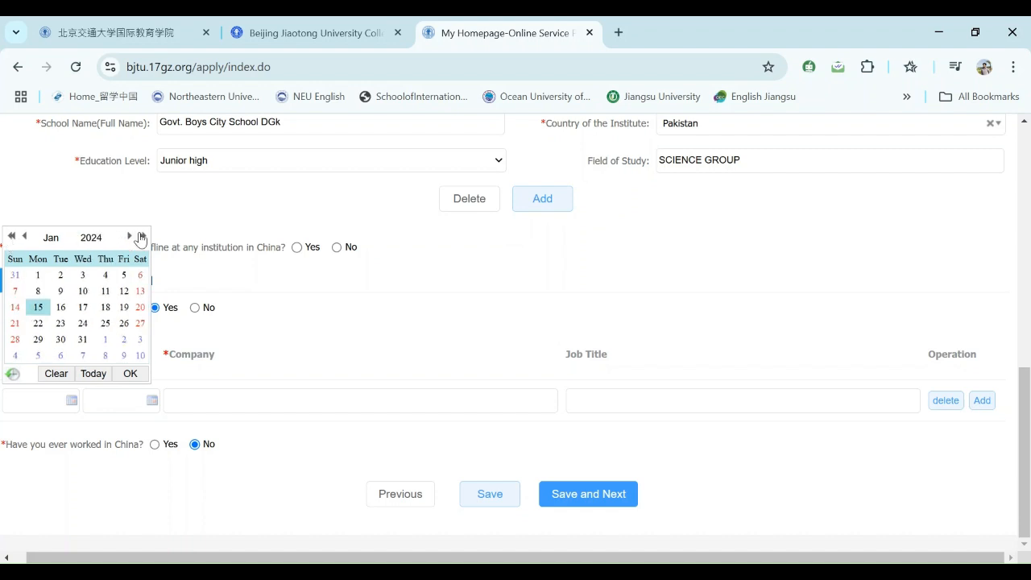
click(11, 238)
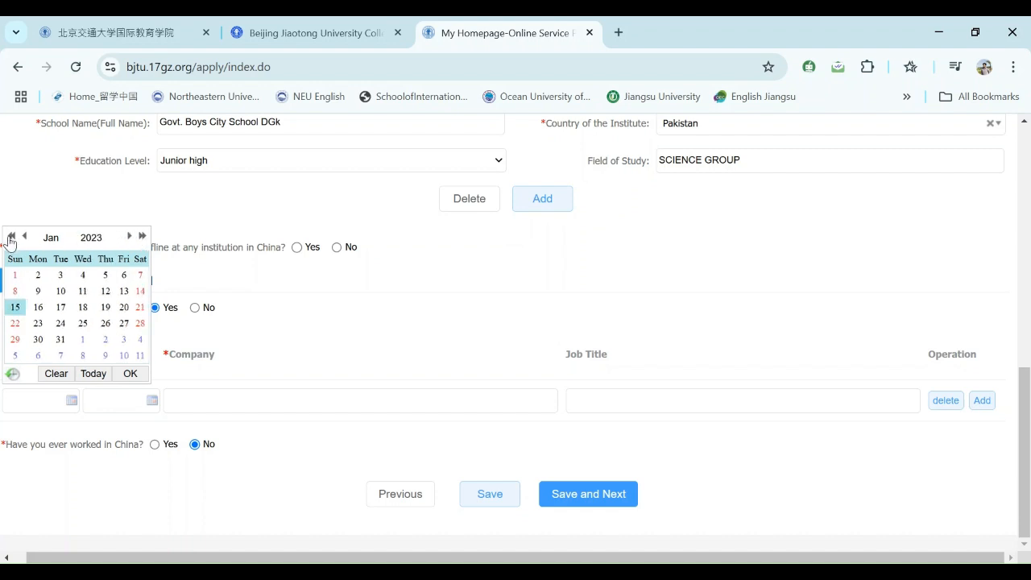
click(39, 276)
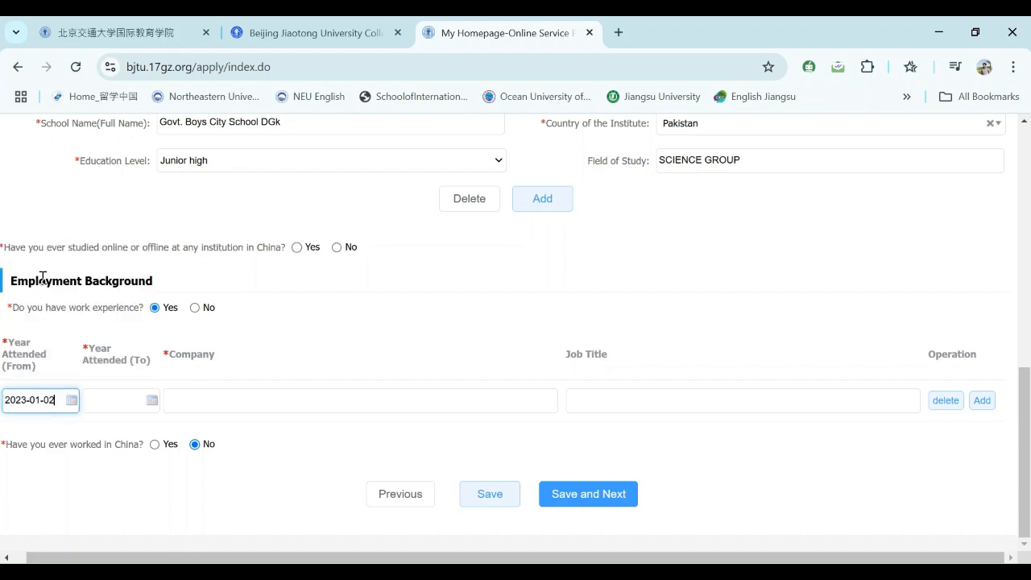
- Set the job's To date to 2024-11-15
click(137, 399)
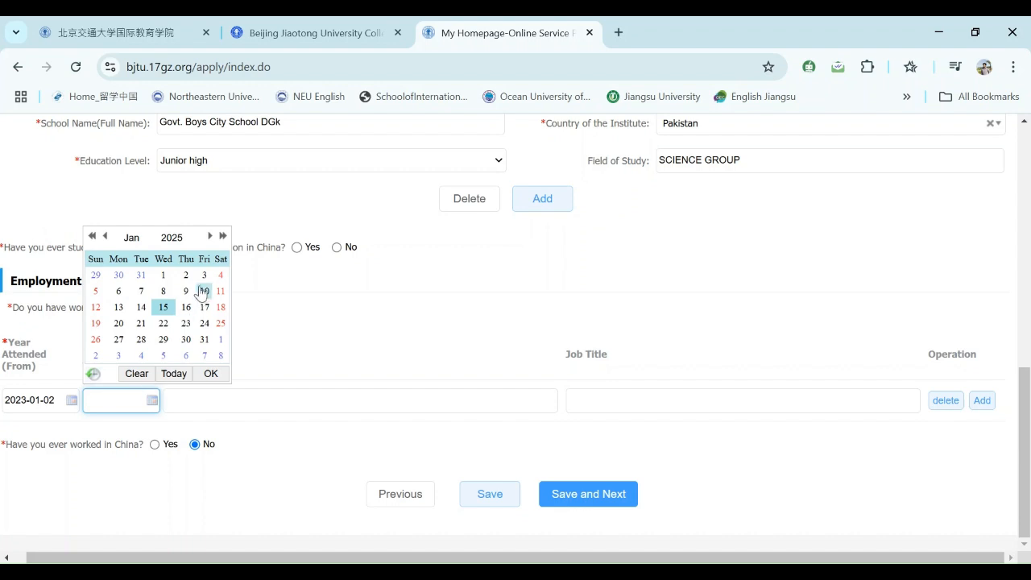
click(106, 238)
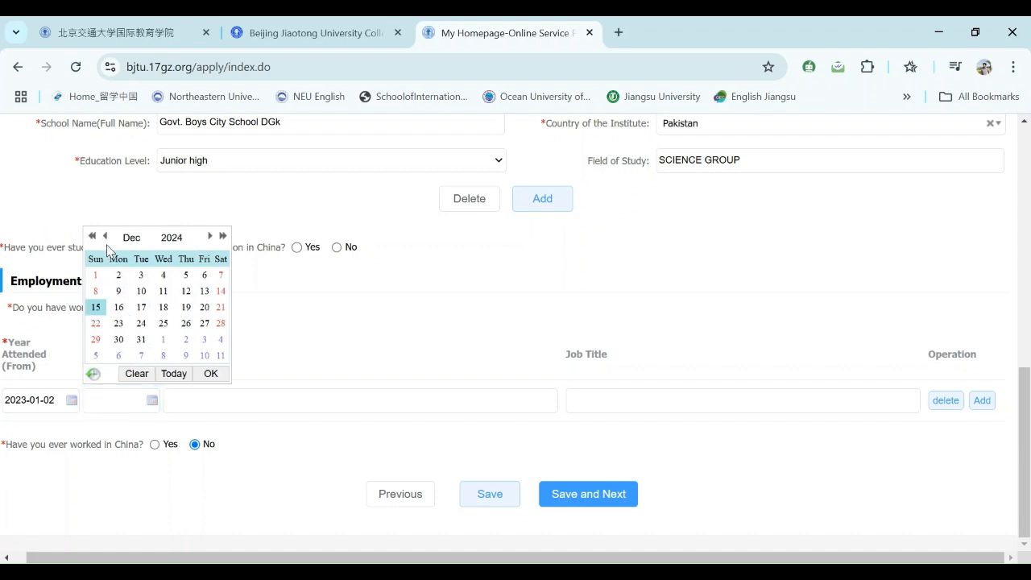
click(105, 235)
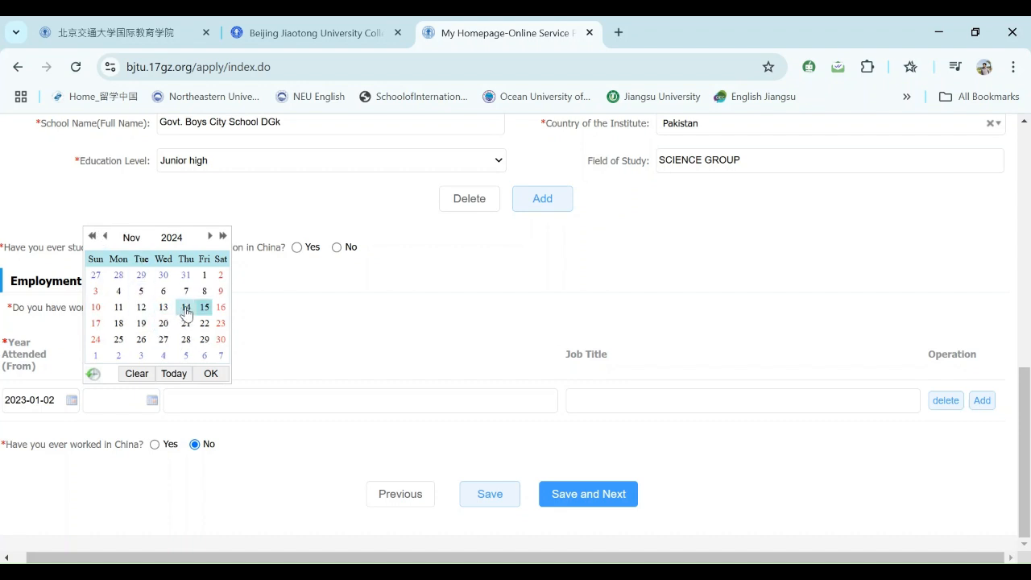
click(213, 373)
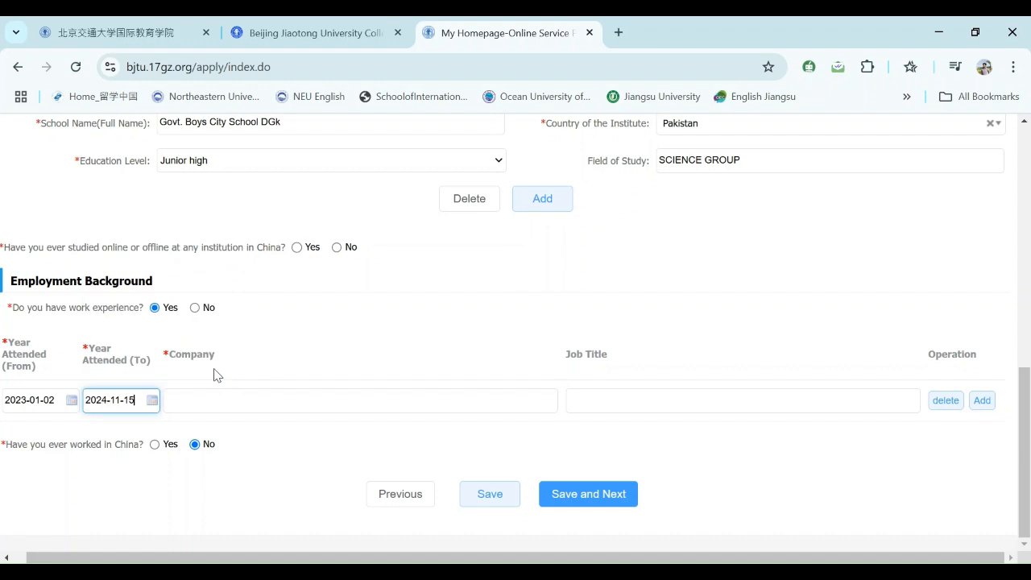
click(203, 400)
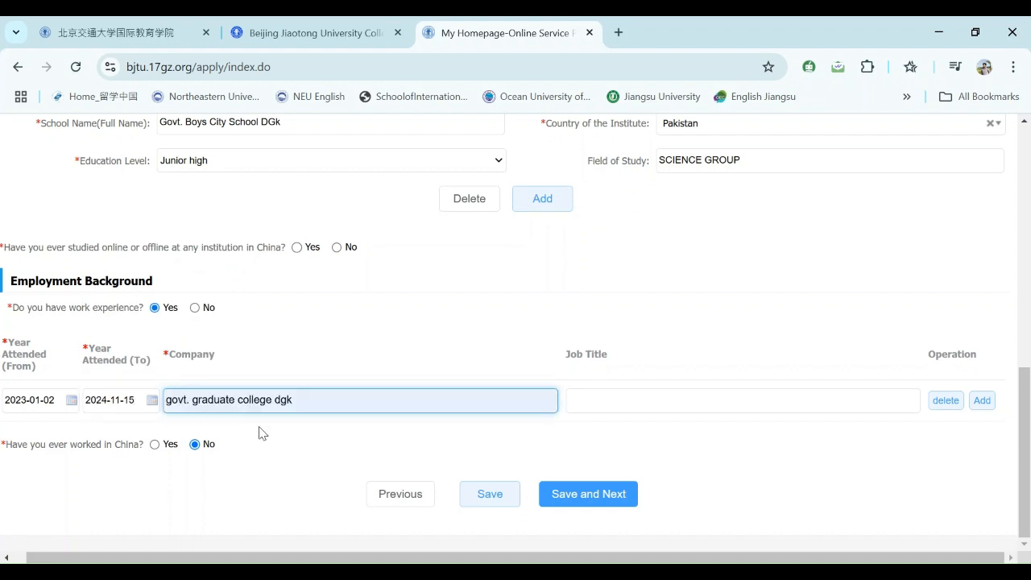
- Enter company Govt. Graduate College dgk and job title Intern, then try Save and Next
click(310, 485)
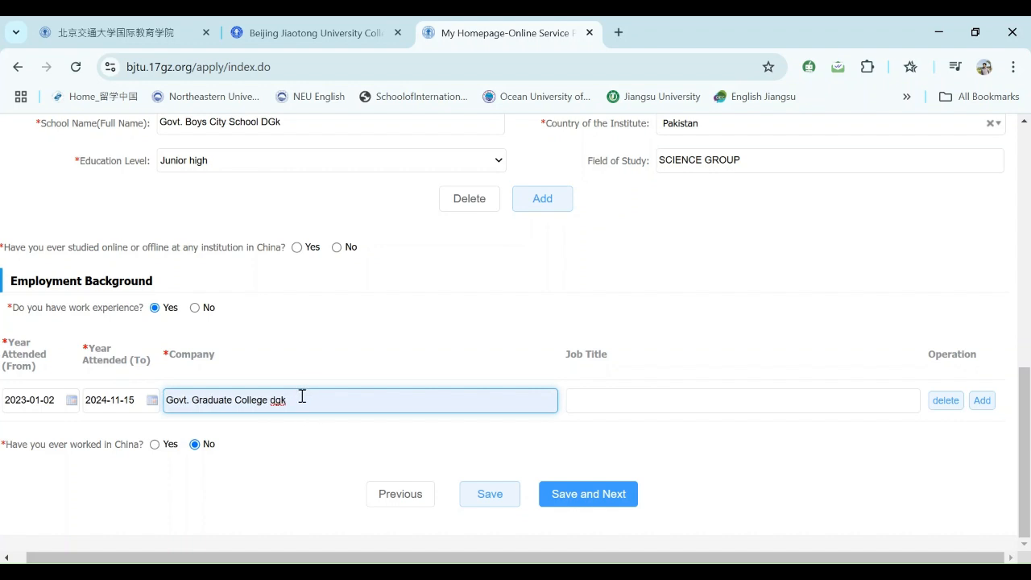
click(606, 394)
text(Intern)
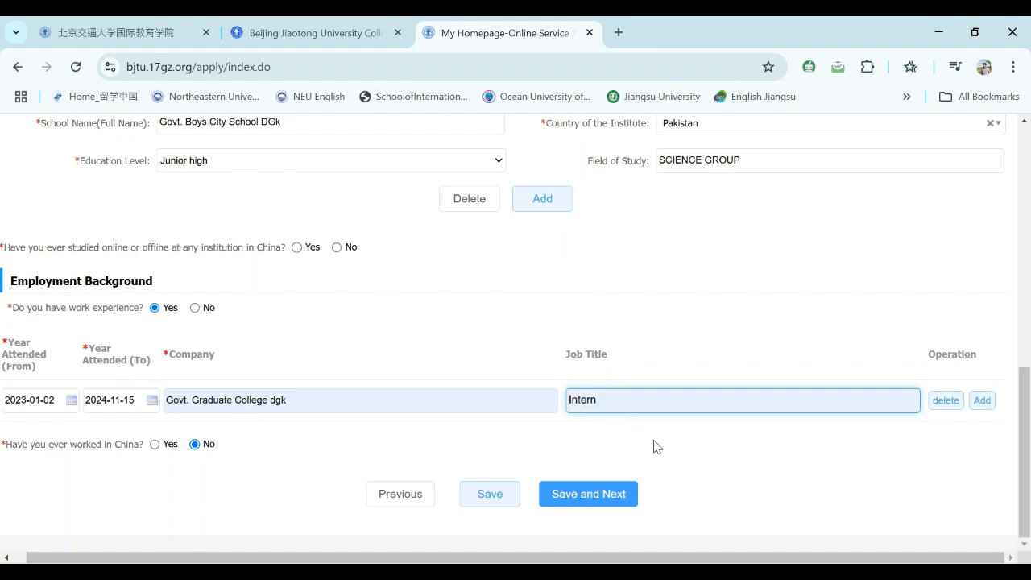
click(655, 441)
text(ee)
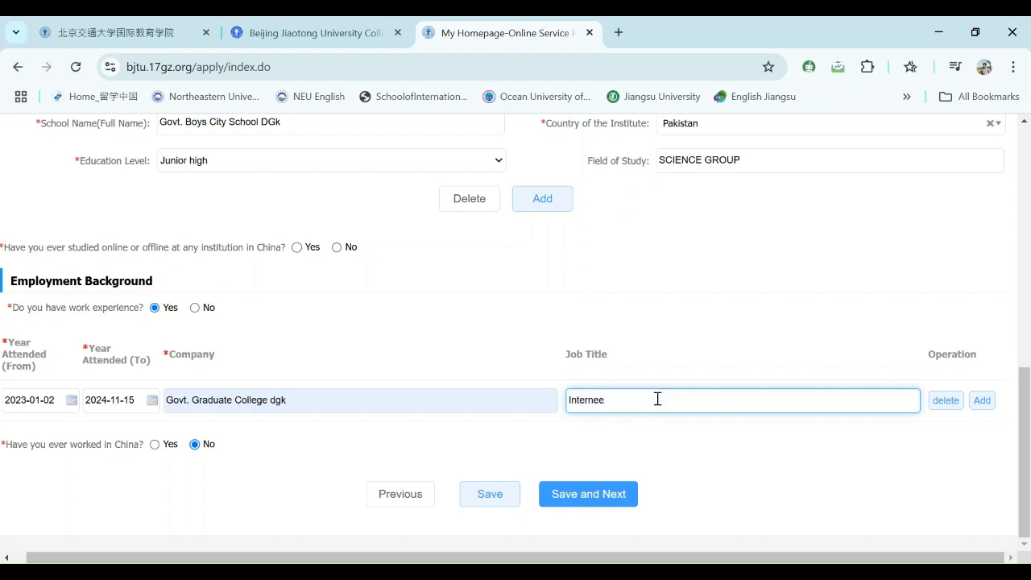
text( prison)
key(BackSpace)
key(BackSpace)
key(BackSpace)
key(BackSpace)
key(BackSpace)
key(BackSpace)
key(BackSpace)
key(BackSpace)
key(BackSpace)
text(n)
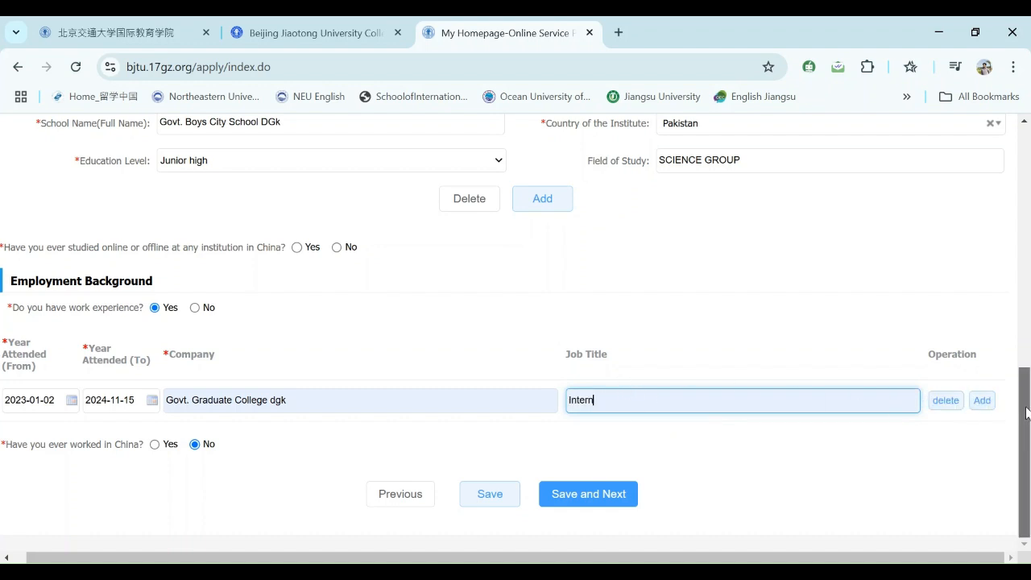
click(590, 506)
click(590, 505)
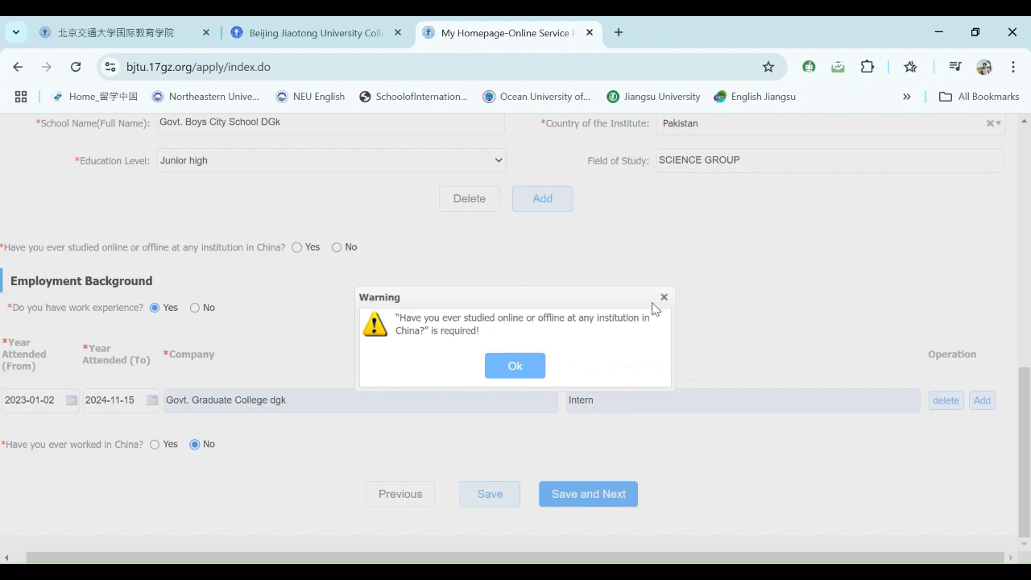
- Dismiss the required-question warnings and keep worked-in-China at No while retrying the save
click(521, 369)
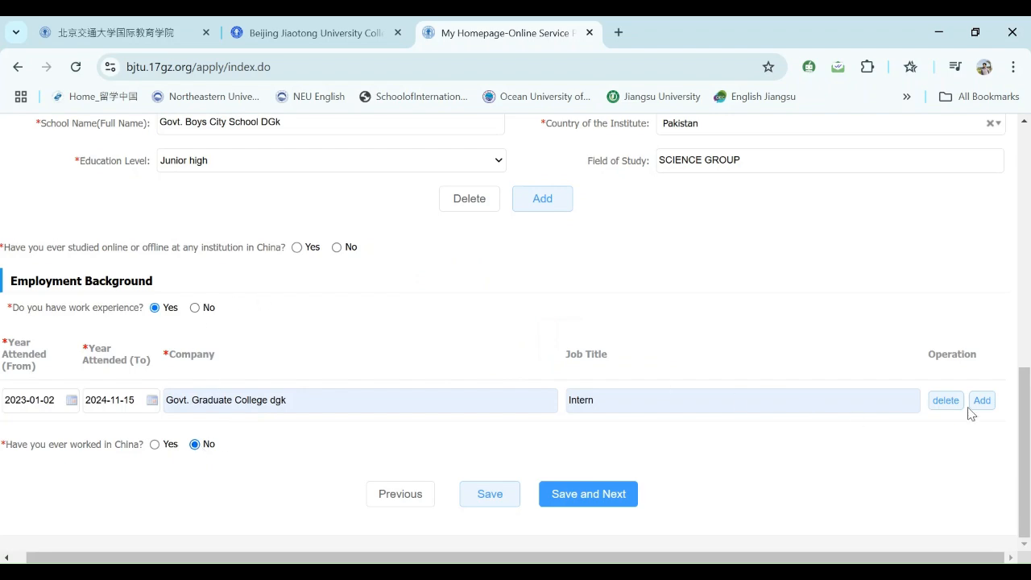
drag(1026, 391, 1016, 422)
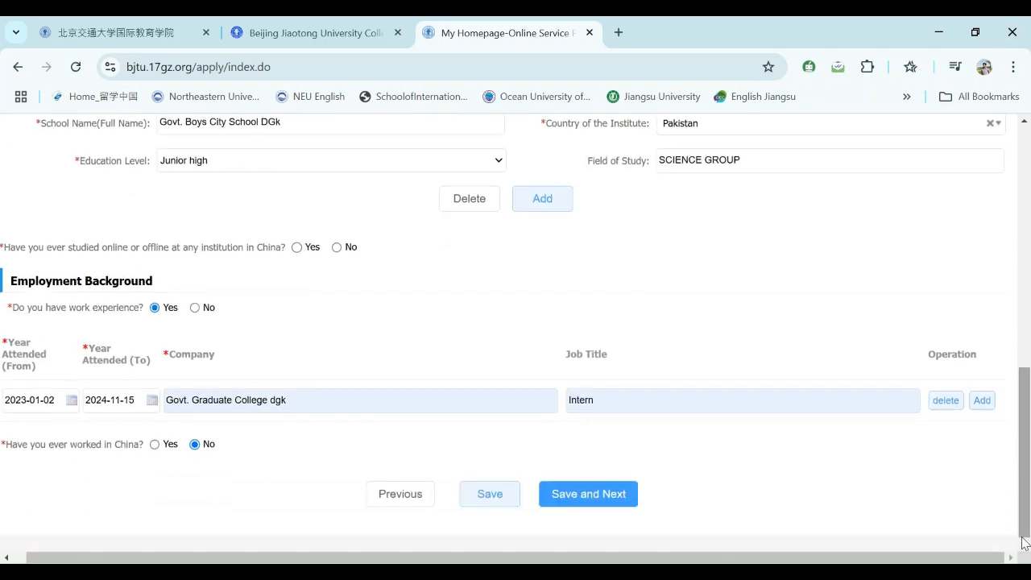
click(581, 503)
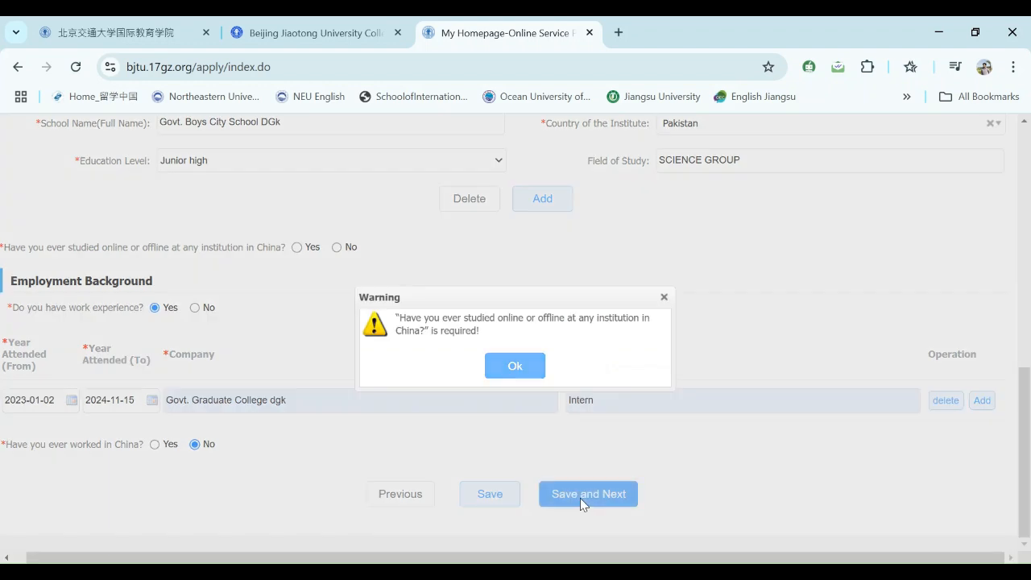
click(520, 373)
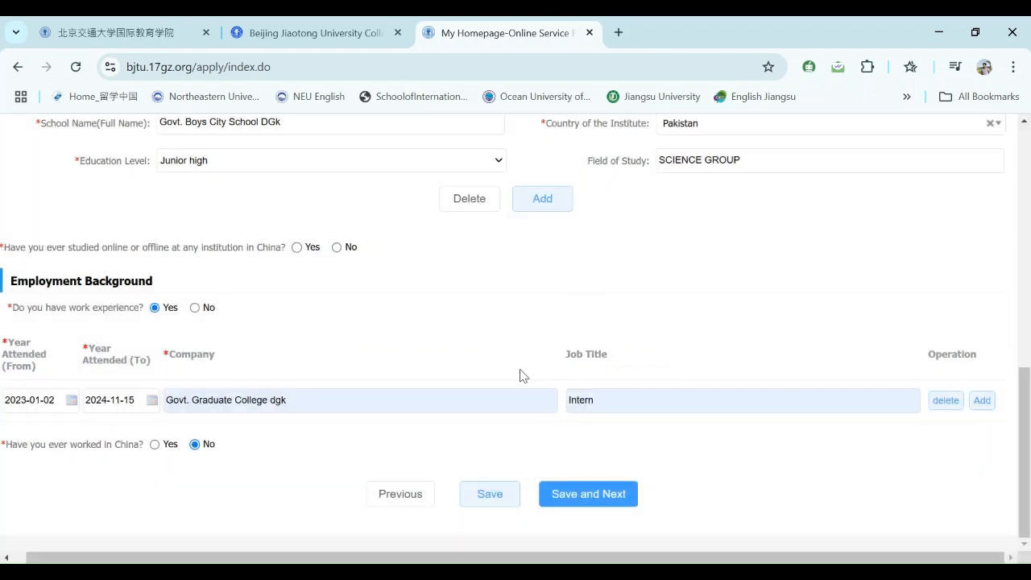
click(156, 446)
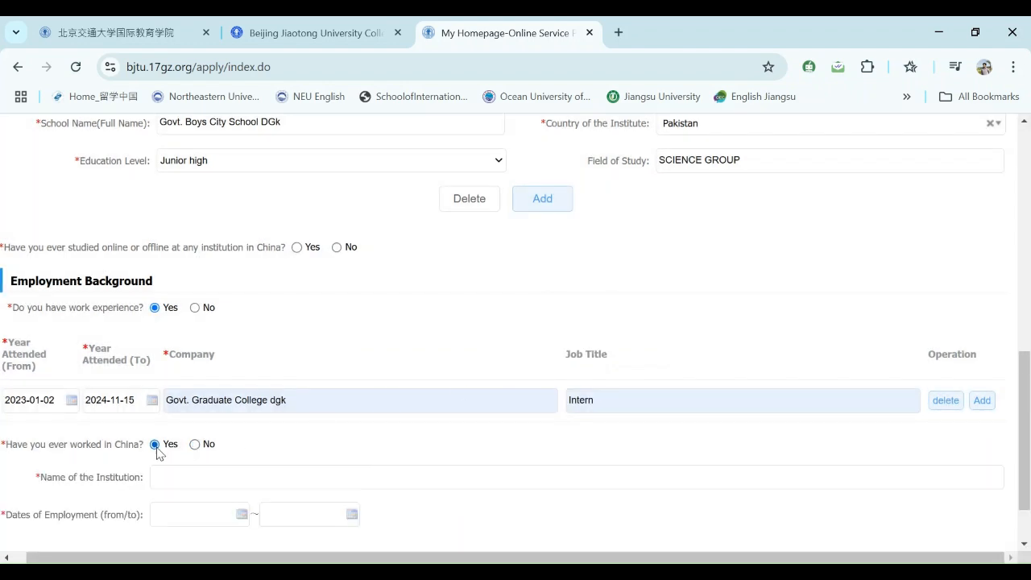
click(194, 447)
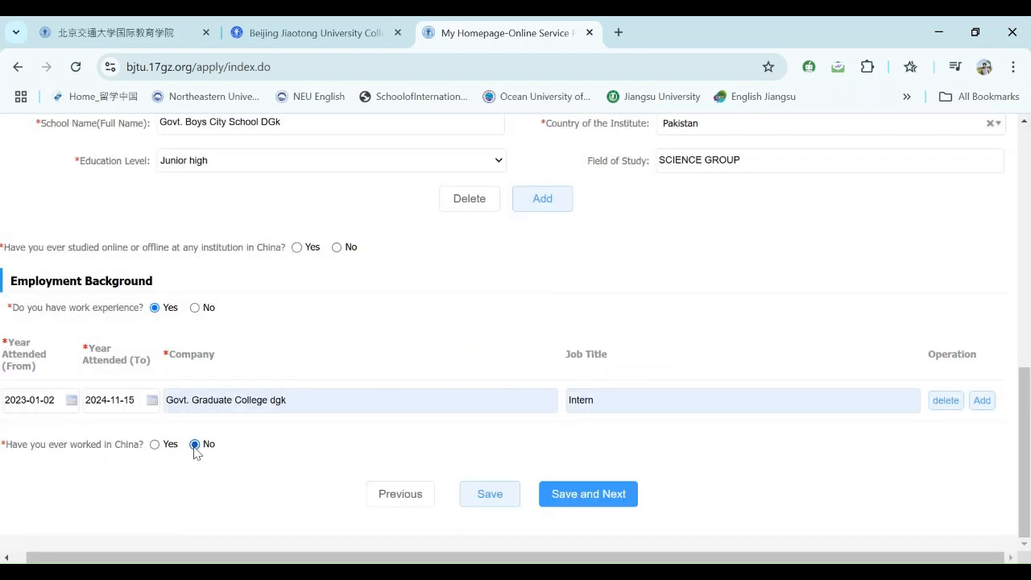
click(565, 496)
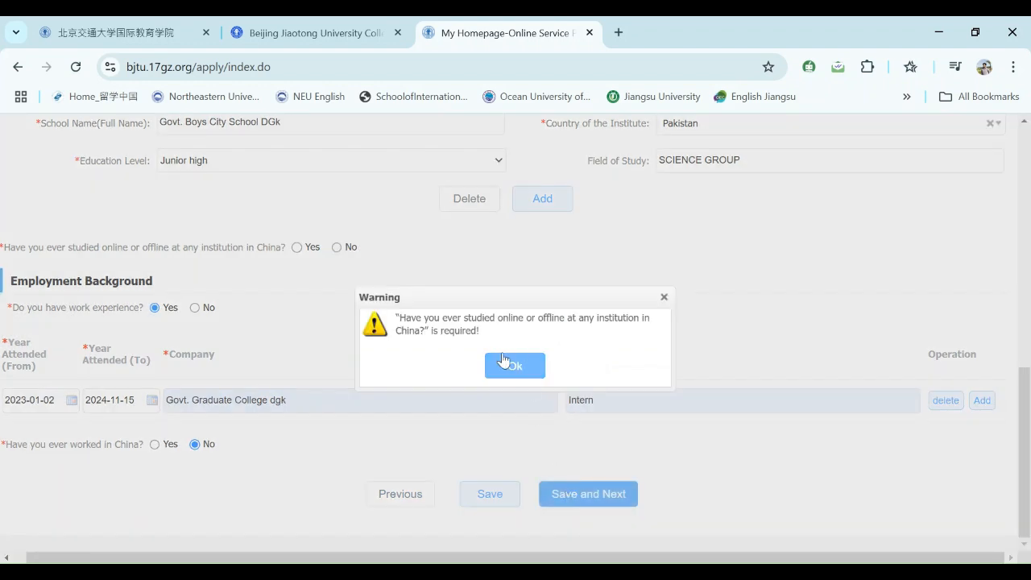
- Answer No to having studied in China and save to reach Step 4
click(664, 297)
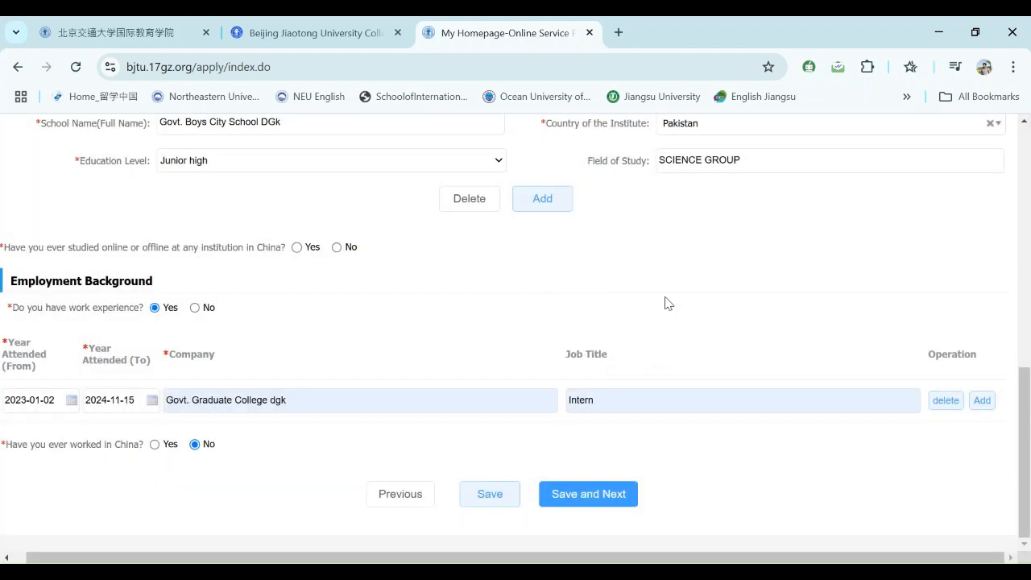
click(337, 247)
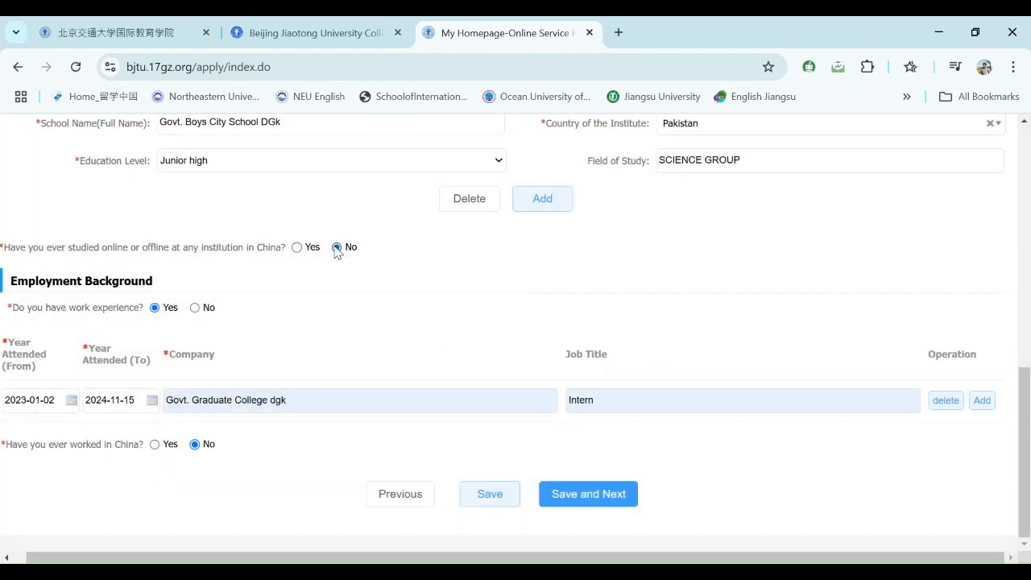
click(575, 499)
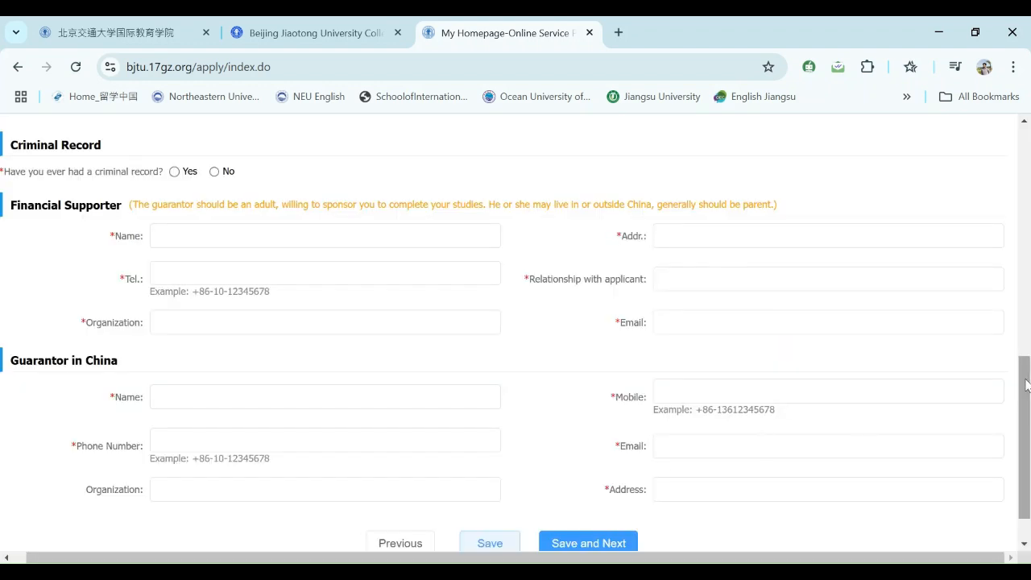
- Type the father's name in No.1 Name and choose Pakistan as his nationality
drag(1028, 387, 1028, 147)
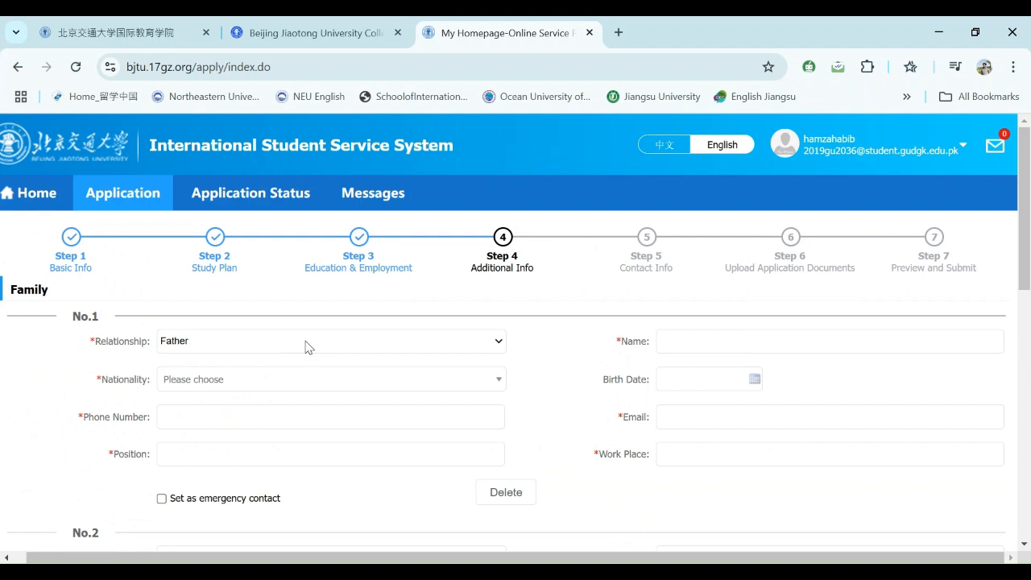
click(679, 337)
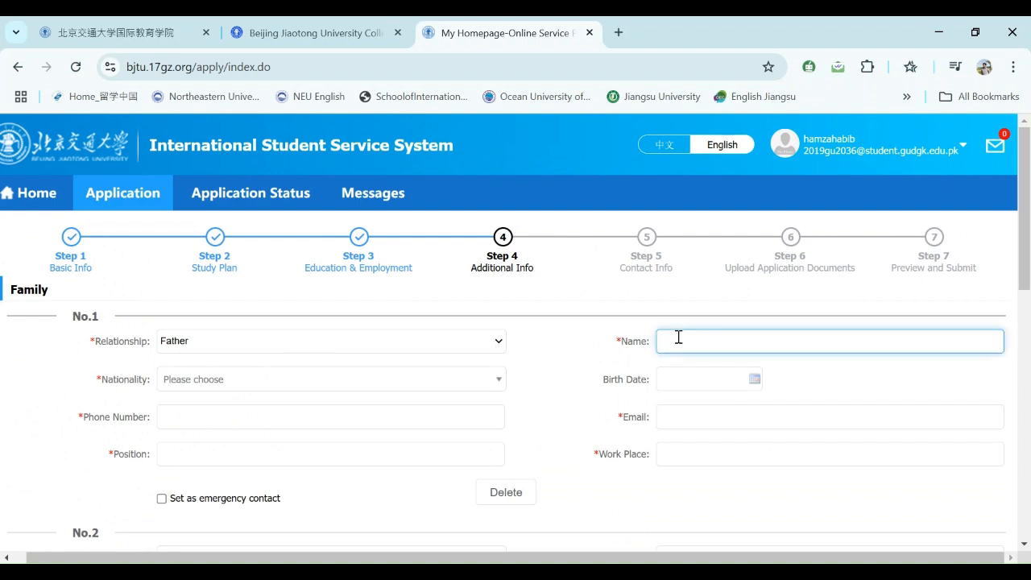
text(AS)
text(LAM)
text(M.)
click(348, 377)
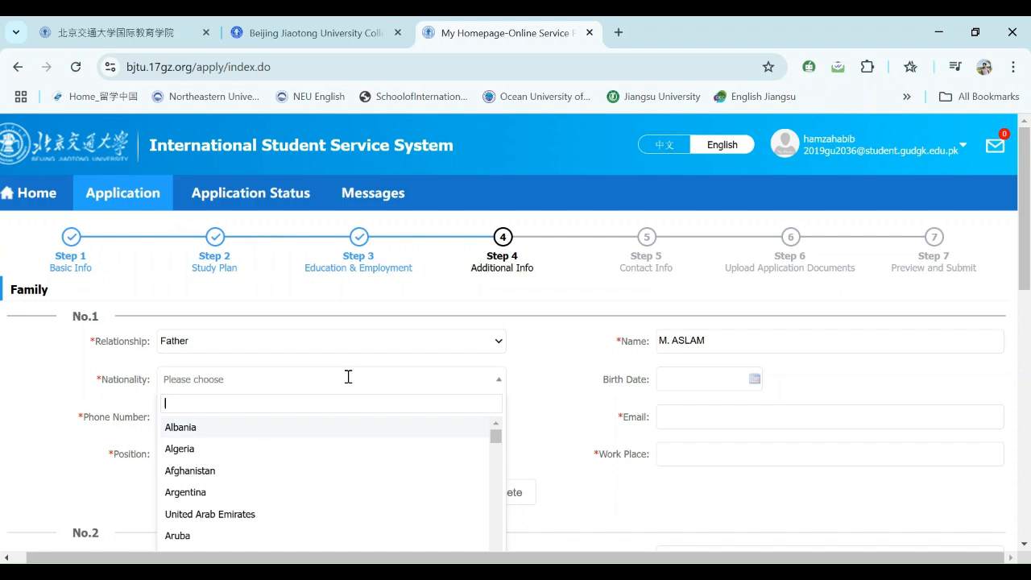
text(P)
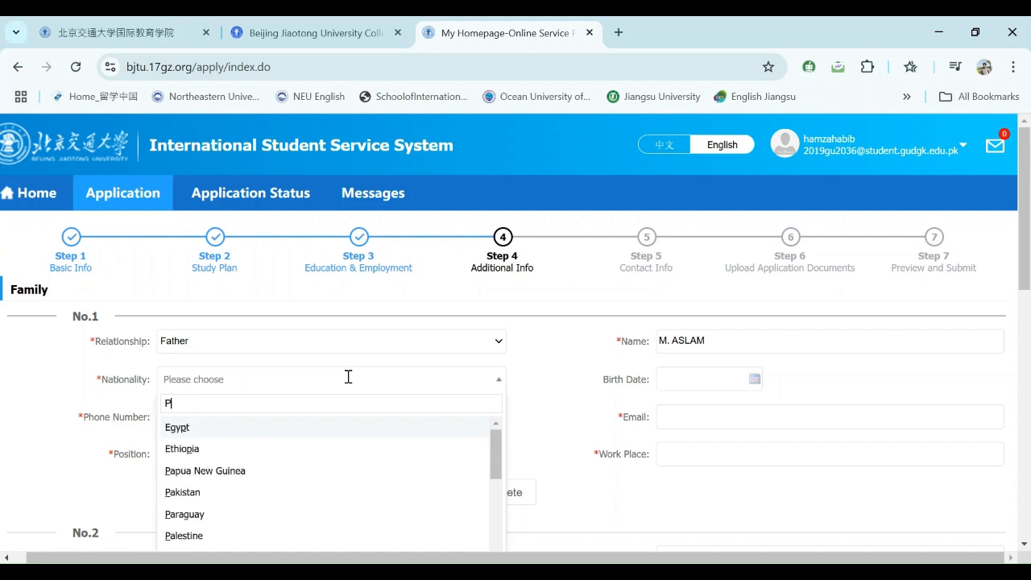
text(akistan)
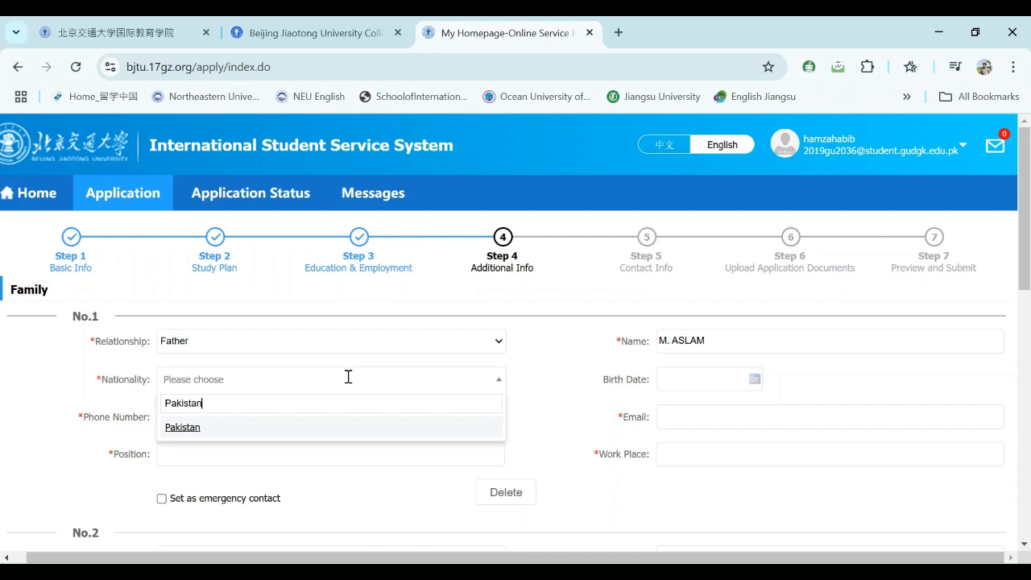
click(274, 433)
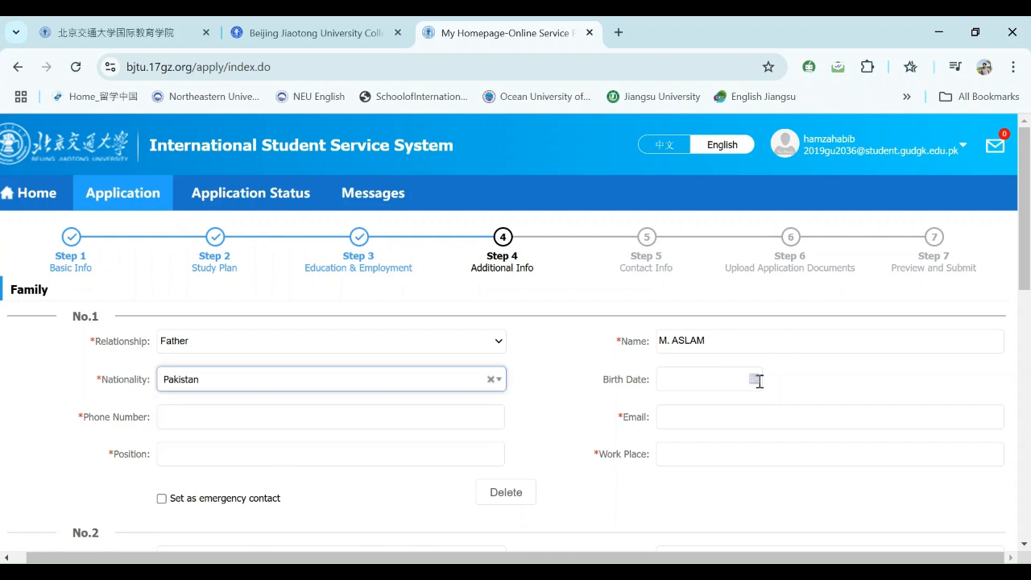
drag(1025, 267, 1029, 316)
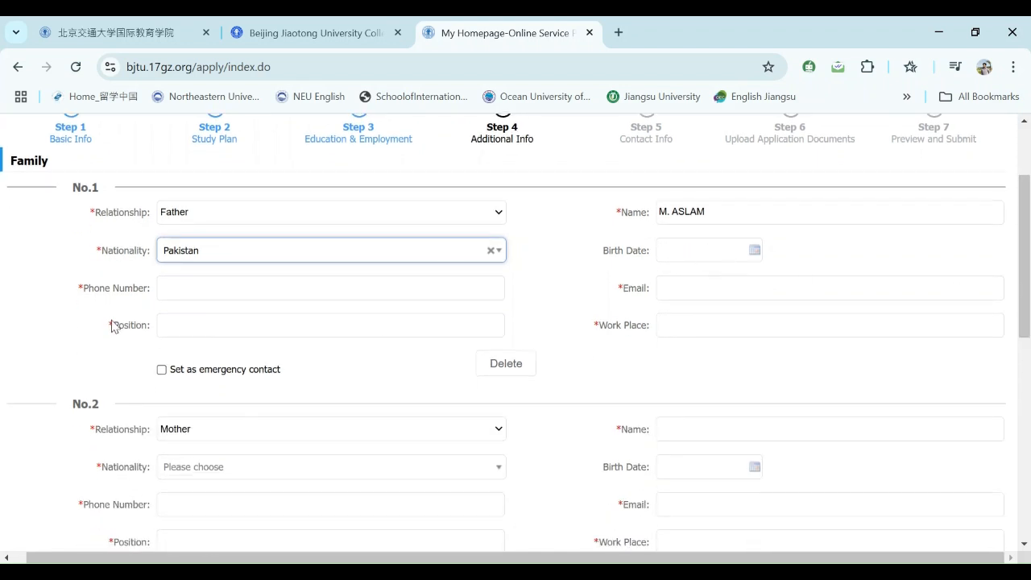
- Enter the father's +92 phone number from autofill and his e-mail address
click(193, 290)
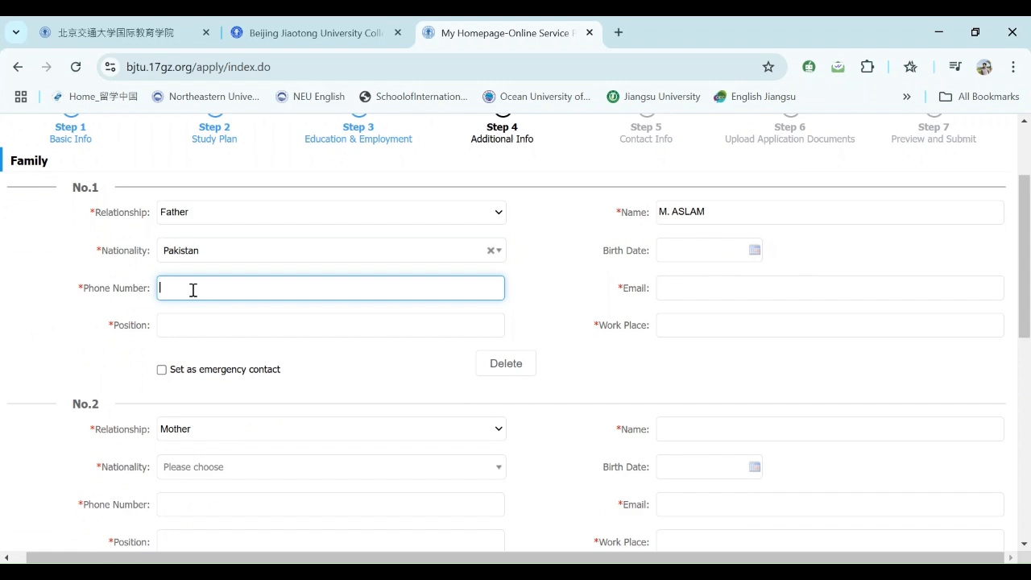
click(712, 282)
click(301, 291)
text(+92)
click(282, 323)
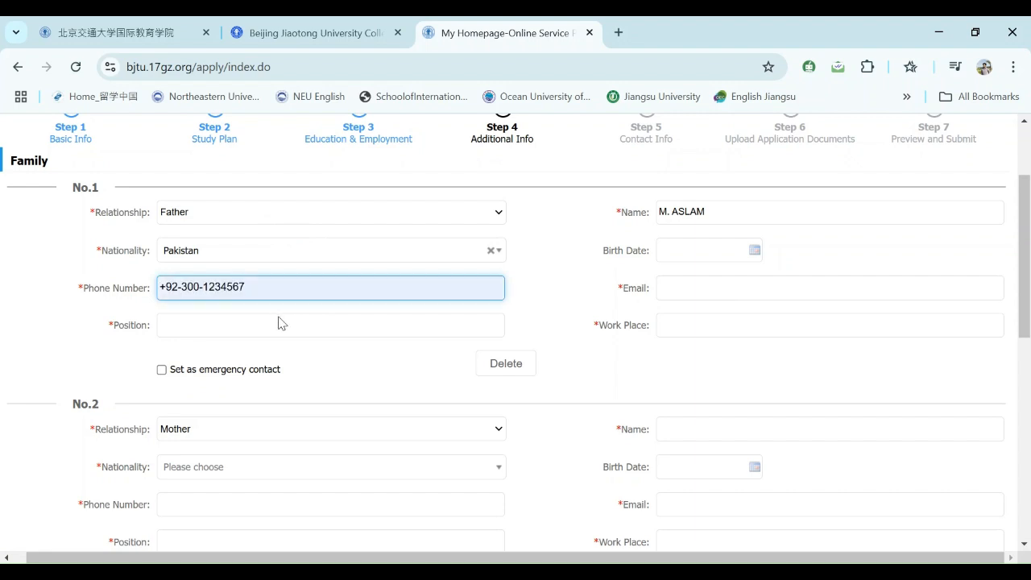
click(672, 289)
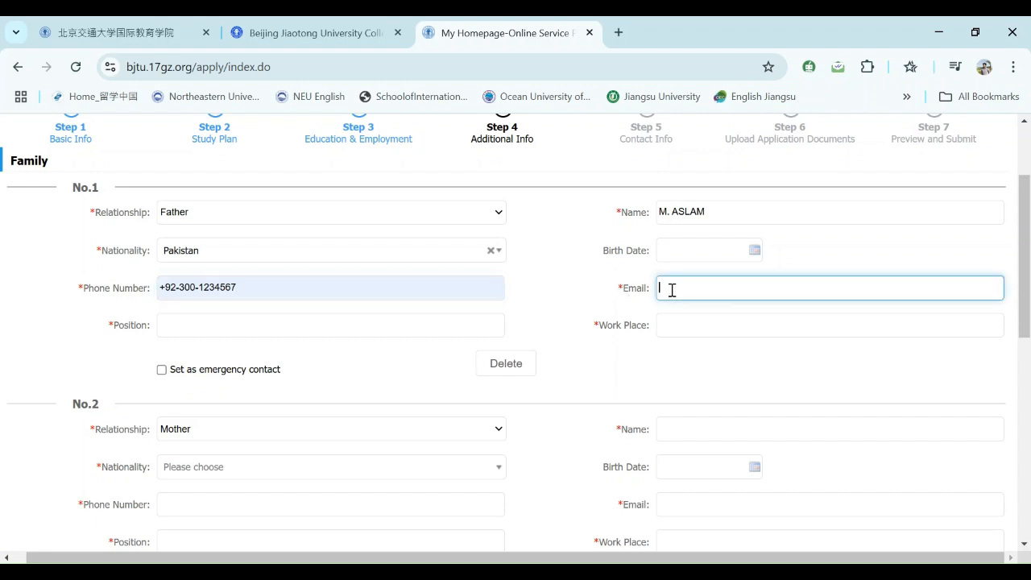
text(ali7647823wdbmnm)
- Set the father's position to Doctor, autofill his work place, and mark him emergency contact
click(330, 324)
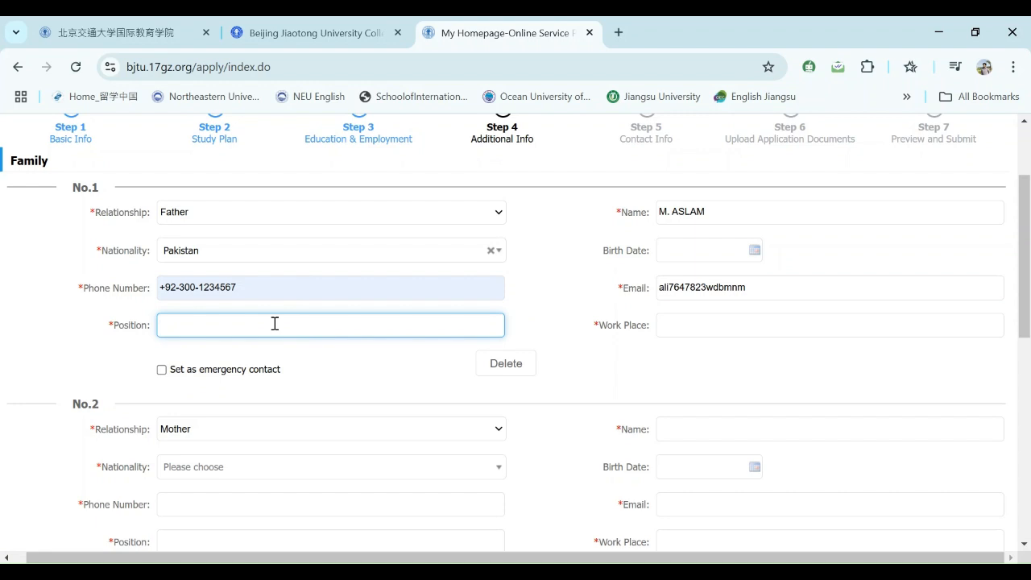
text(T)
key(BackSpace)
text(Doctor)
click(684, 324)
click(761, 359)
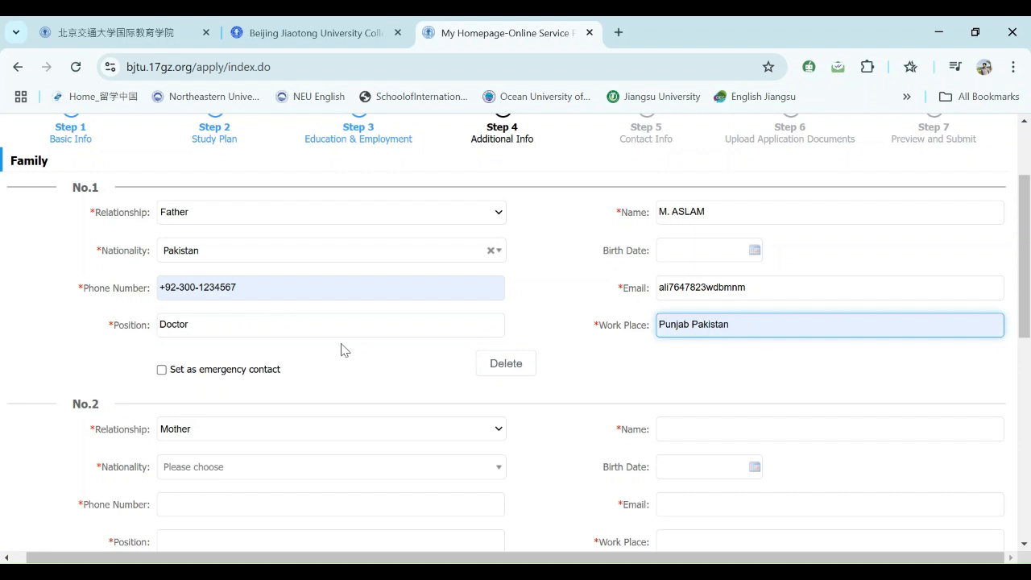
click(161, 371)
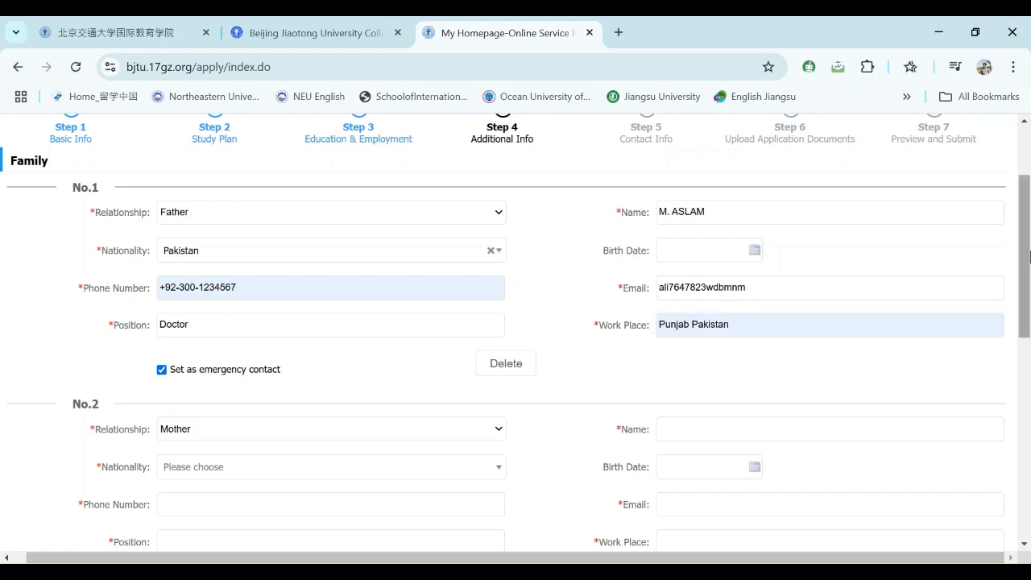
- Fill entry No.2 with the mother's name, nationality Pakistan and birth date 2025-01-15
drag(1026, 254, 1021, 329)
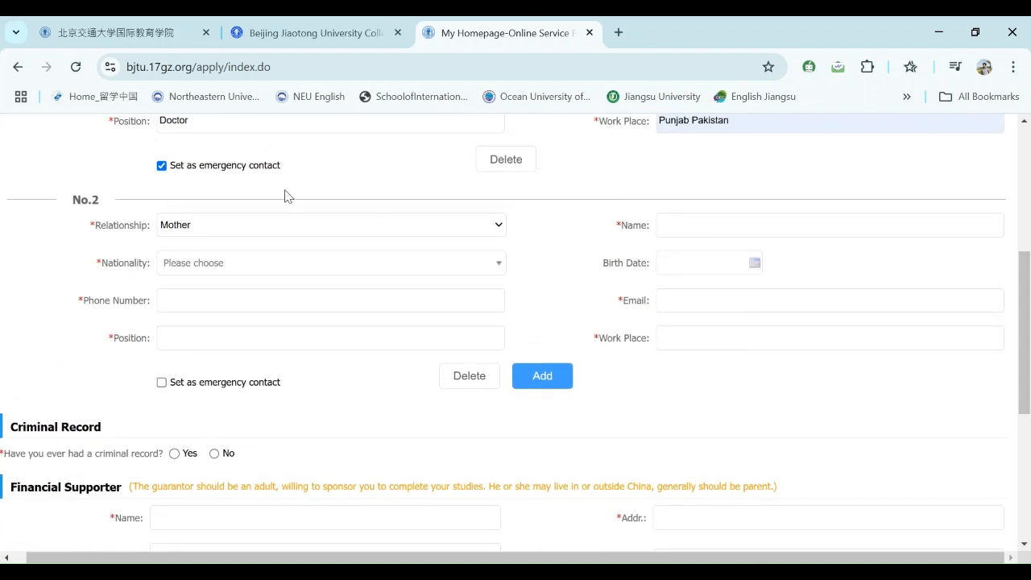
click(662, 226)
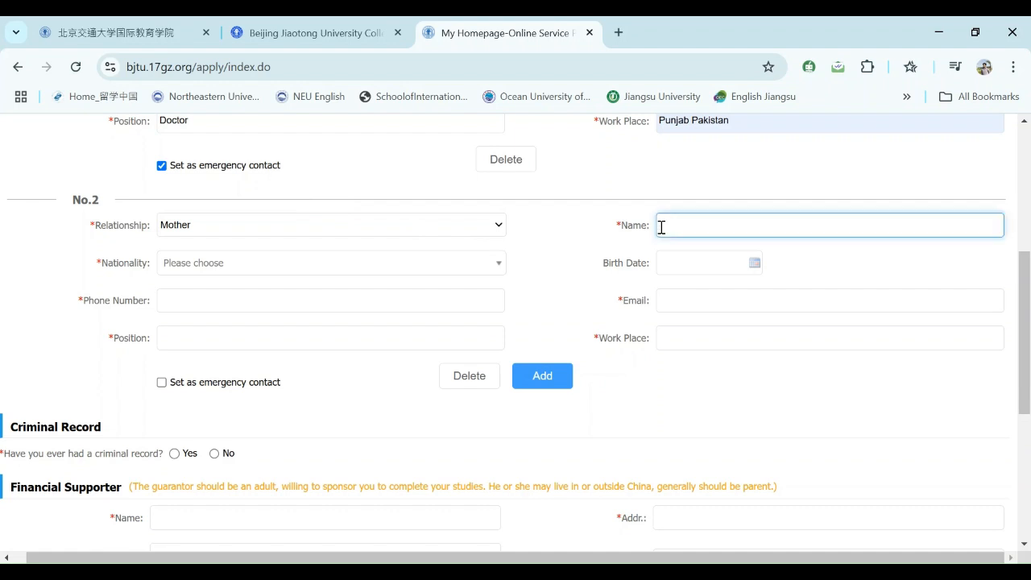
text(Kaziya)
click(343, 262)
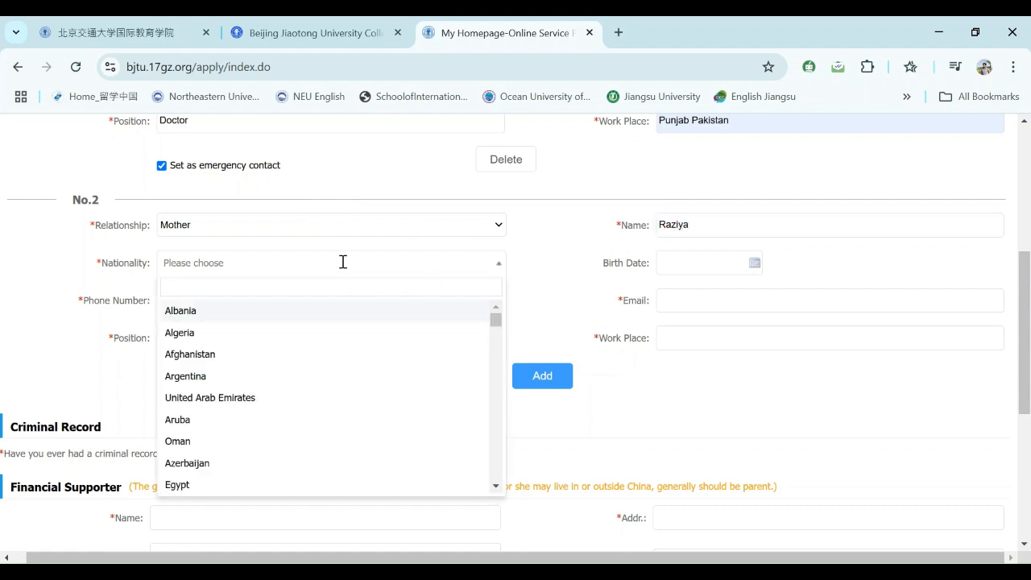
text(Pa)
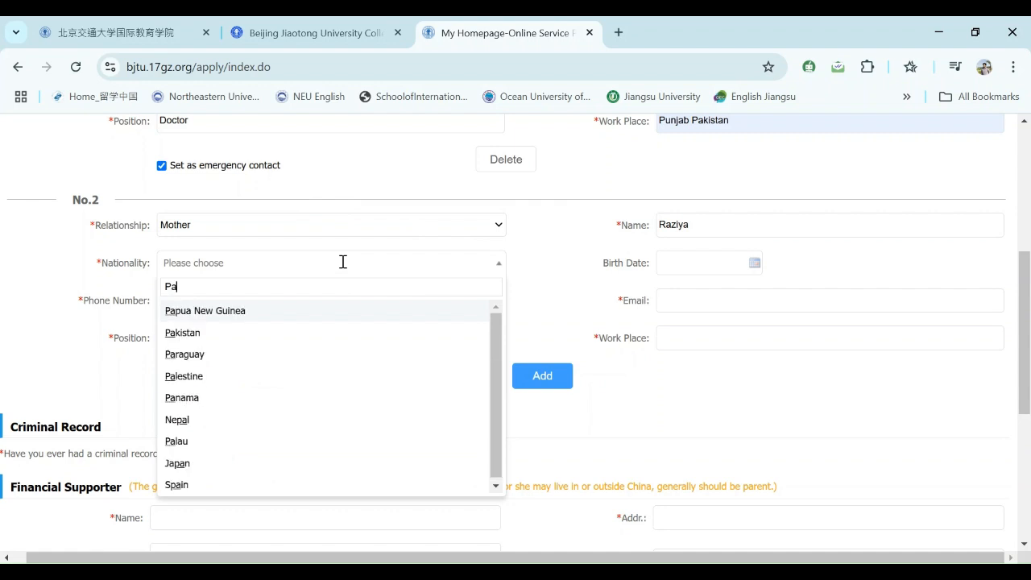
click(232, 334)
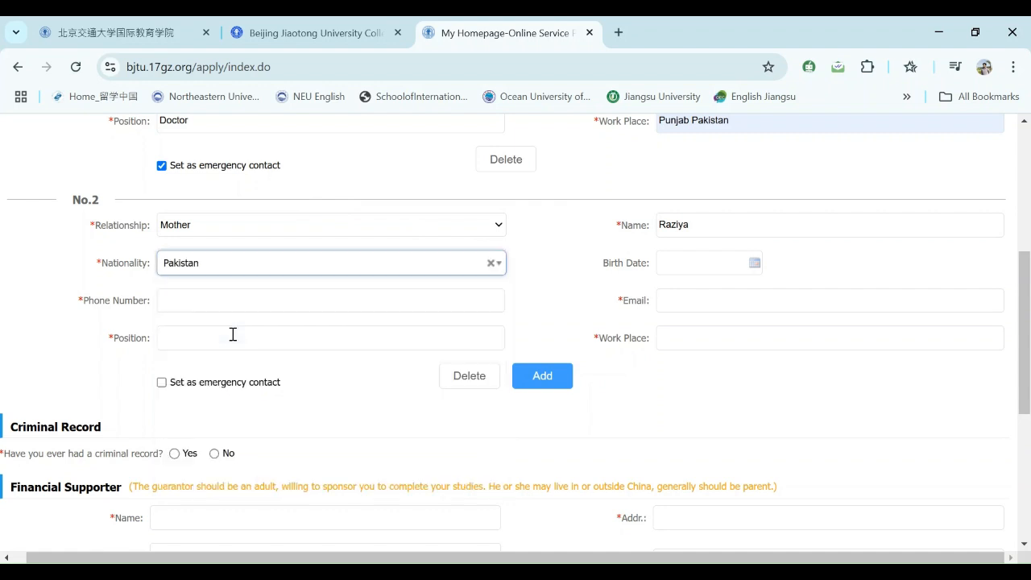
click(715, 258)
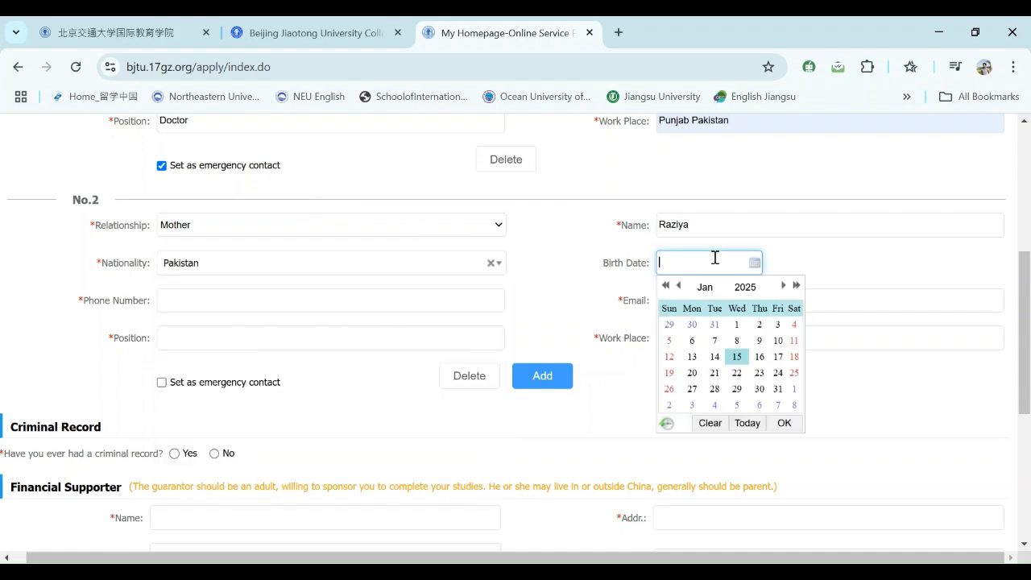
click(781, 423)
click(200, 300)
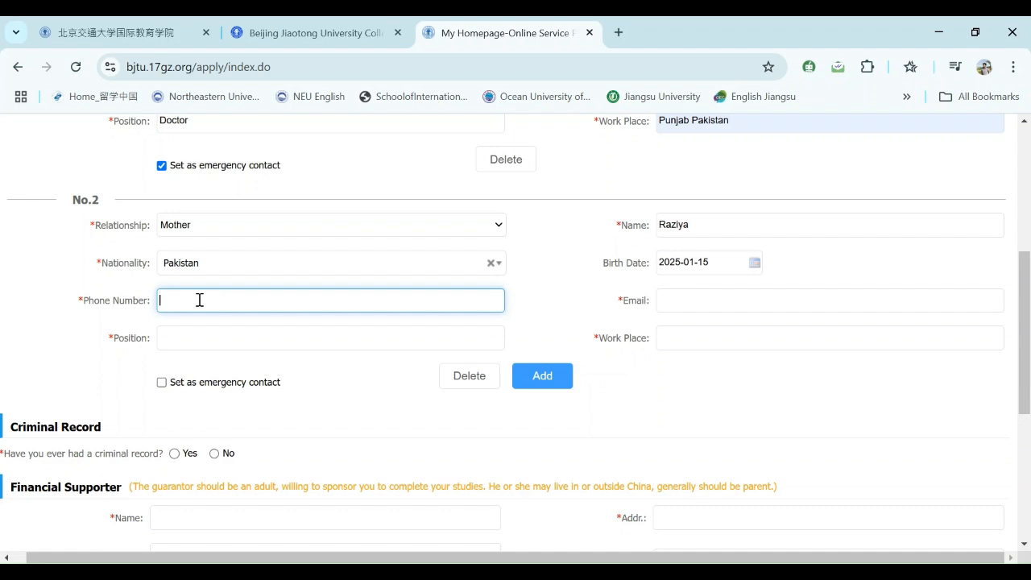
- Enter the mother's phone number from autofill and her e-mail address
text(+92-300-1234567)
click(297, 336)
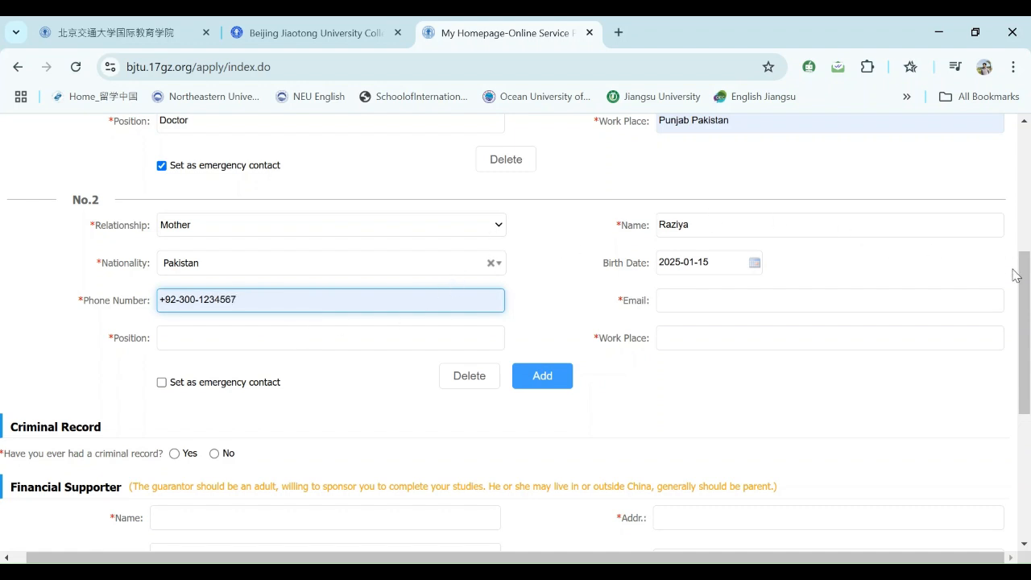
click(770, 297)
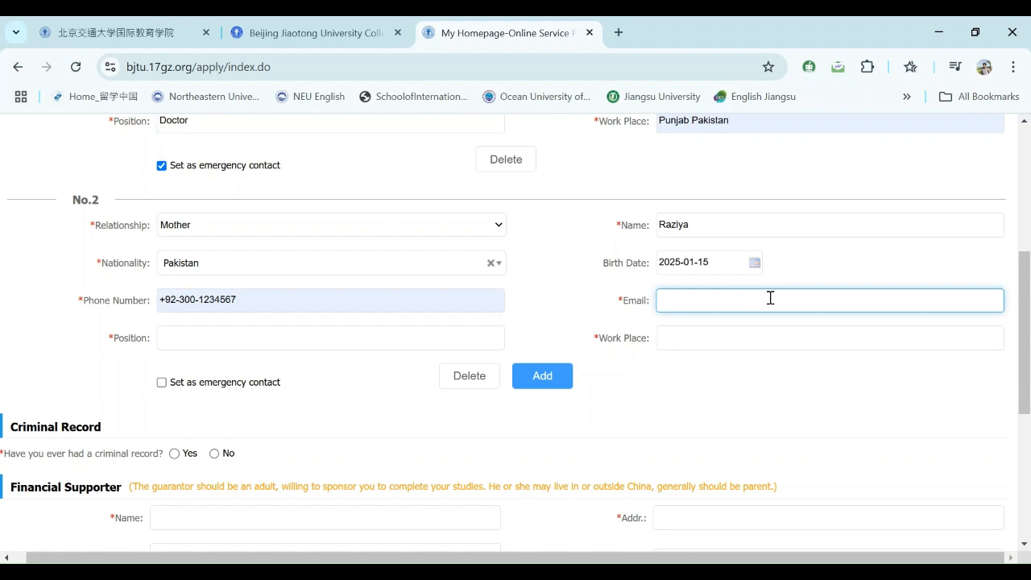
text(H)
key(BackSpace)
text(HANMASJWHH&^*#^@#)
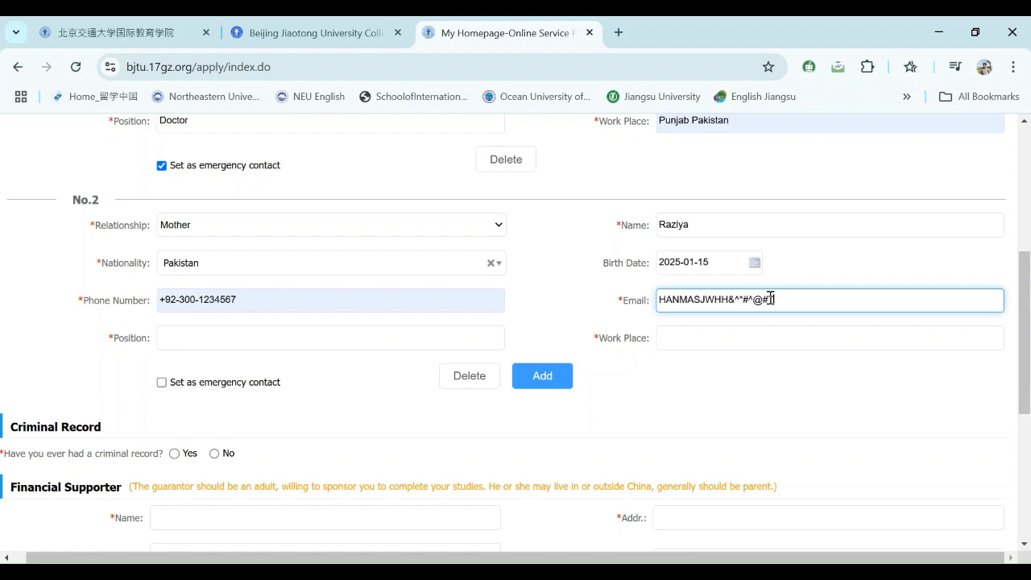
text(T)
- Set the mother's position to housewife, replacing Farmer and fixing the capitalisation
click(360, 341)
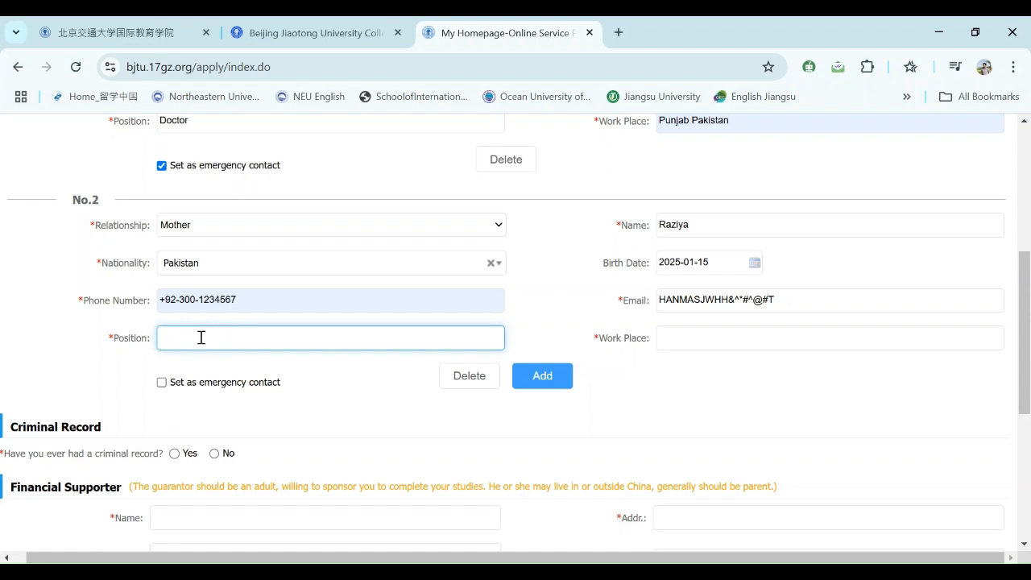
text(Farmer)
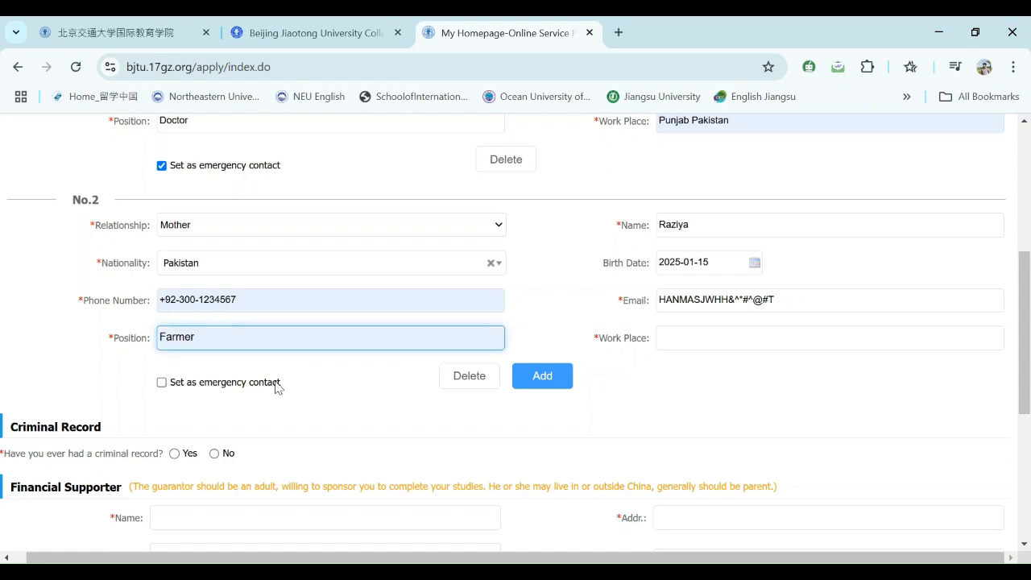
drag(218, 342, 129, 336)
key(BackSpace)
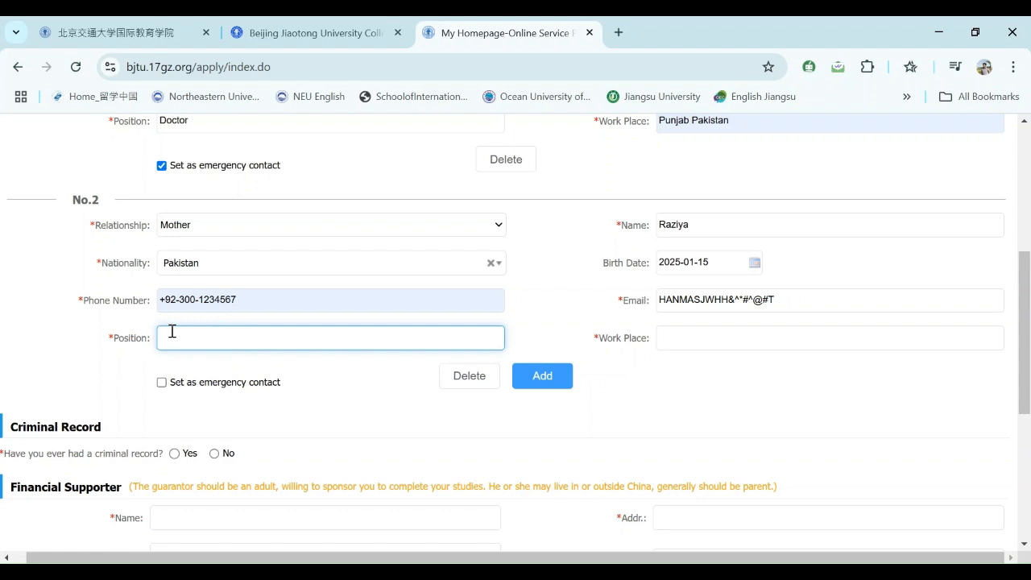
text(hOUSEWIFE)
shift+click(167, 335)
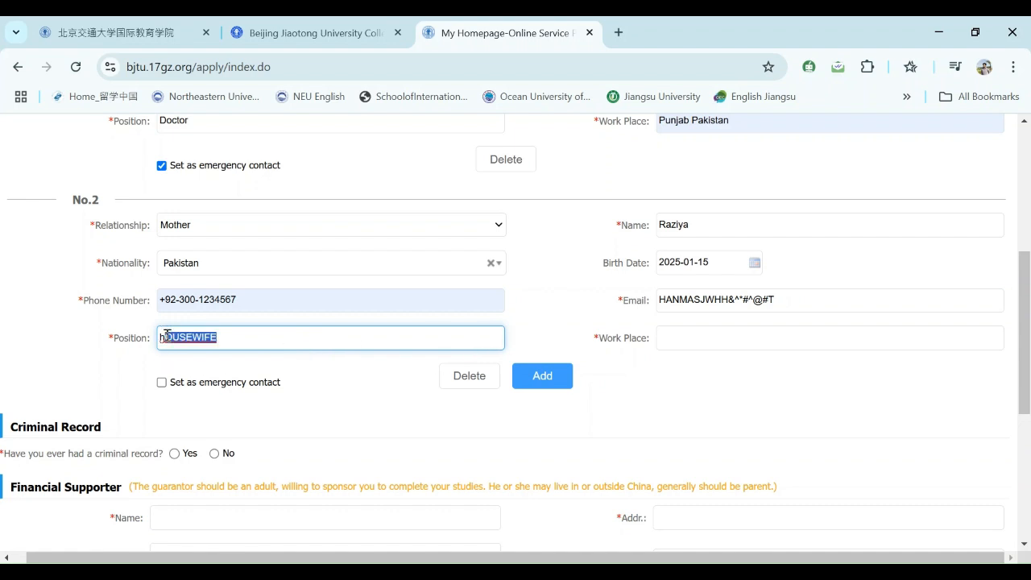
click(235, 343)
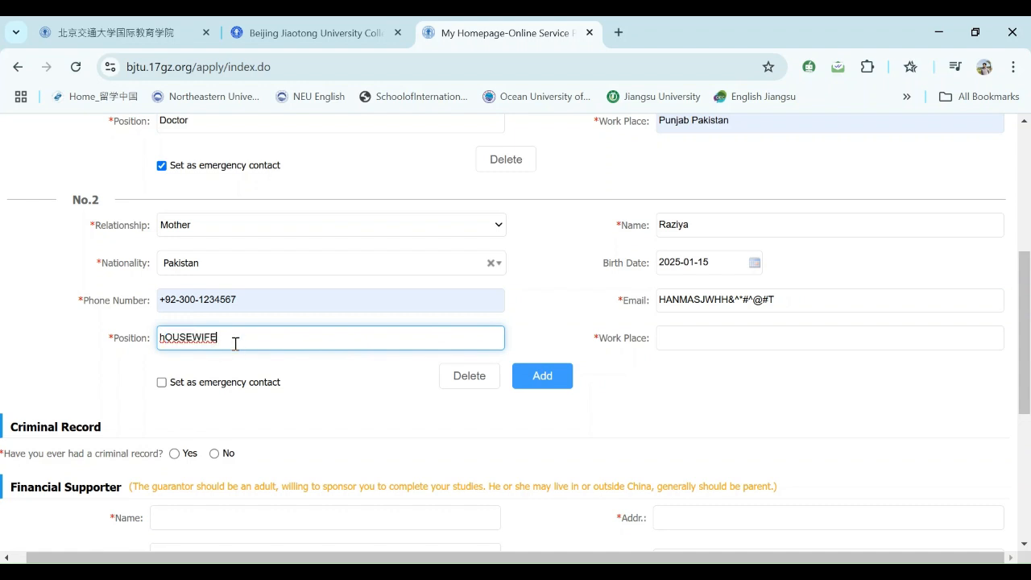
key(shift+Left)
key(shift+Left)
key(shift+Left)
key(shift+Left)
key(shift+Left)
key(shift+Left)
key(shift+Left)
key(shift+Left)
click(230, 335)
key(shift+Left)
key(shift+Left)
shift+click(166, 338)
key(BackSpace)
key(BackSpace)
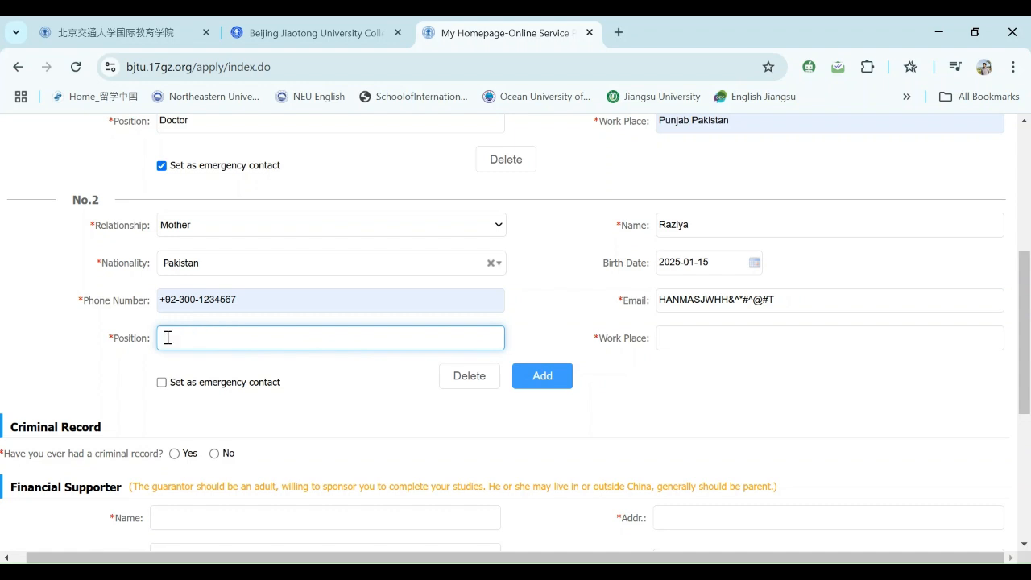
text(housewife)
- Choose Punjab Pakistan as the mother's work place and mark her emergency contact
click(680, 339)
click(718, 359)
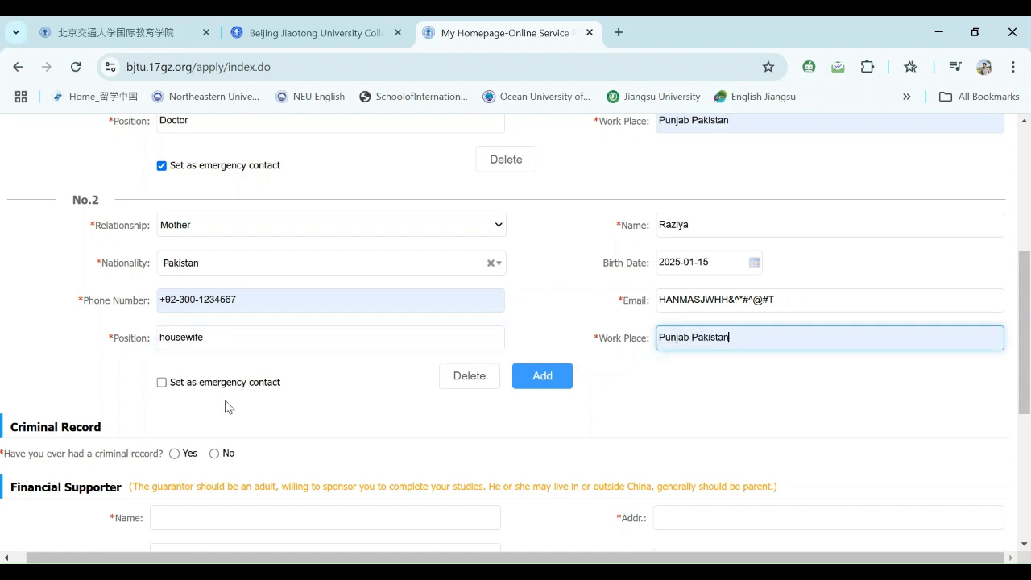
click(162, 384)
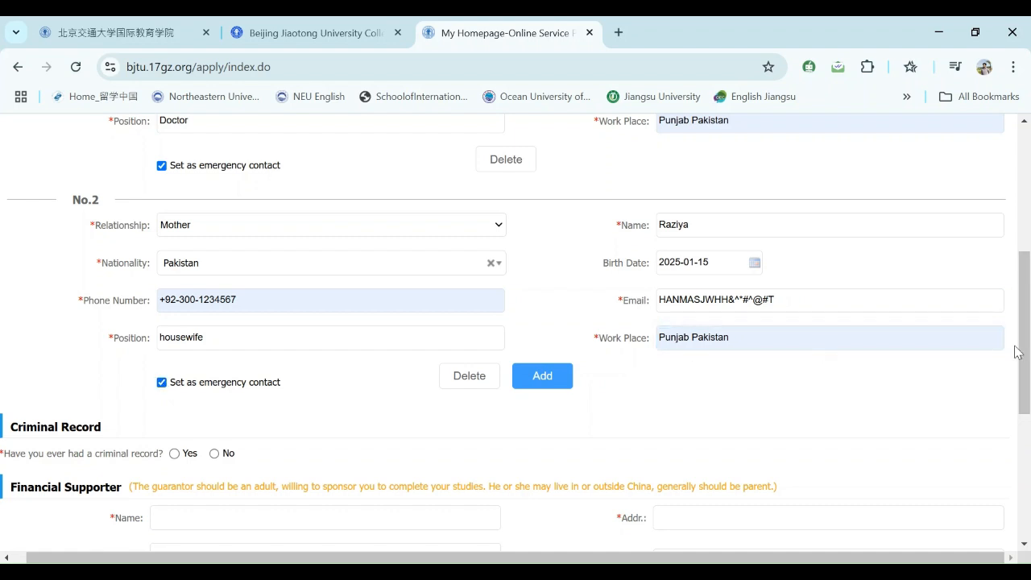
- Select No for the Criminal Record question
scroll(1023, 326, up, 1)
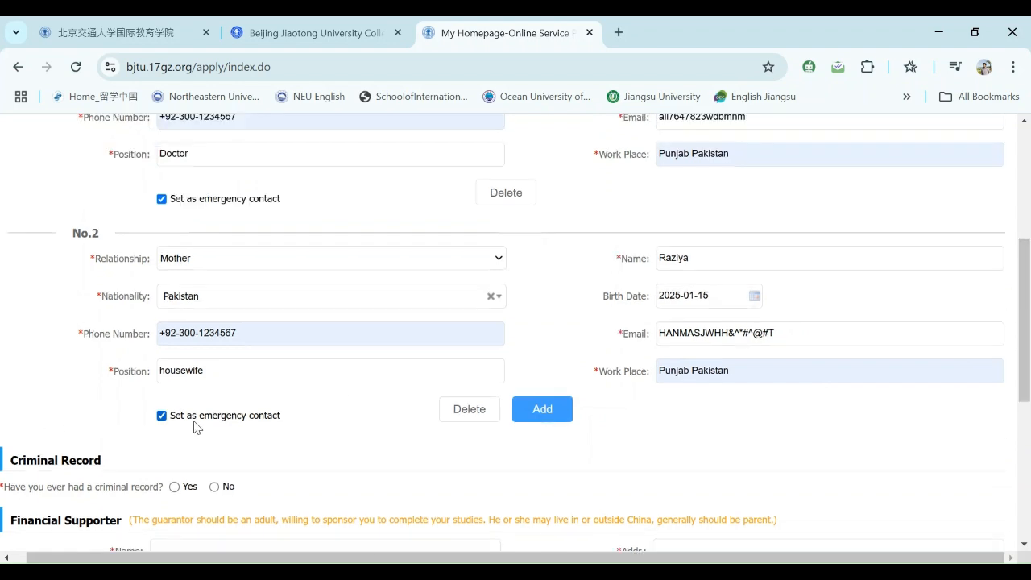
scroll(1028, 359, down, 3)
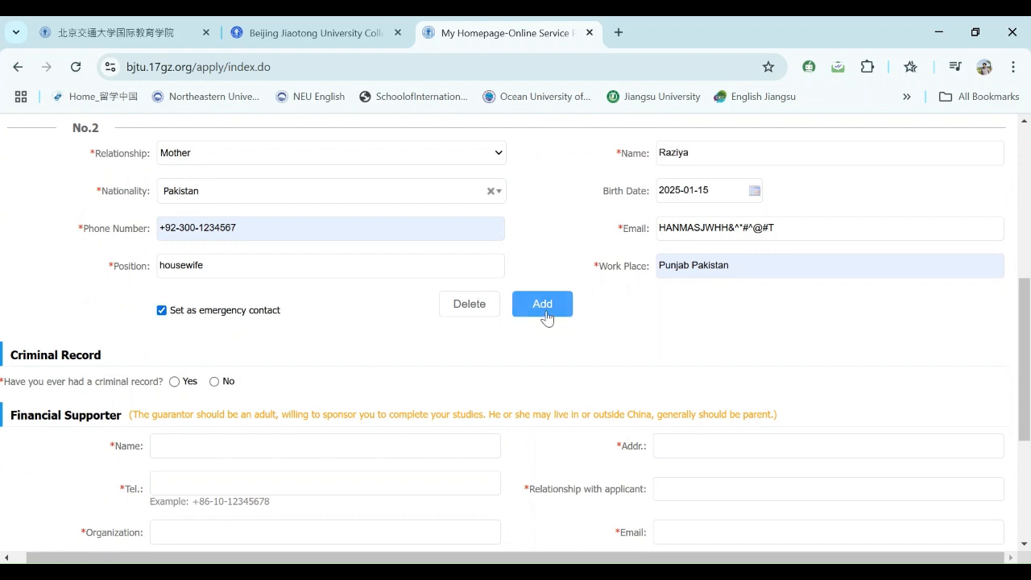
drag(1029, 340, 1023, 387)
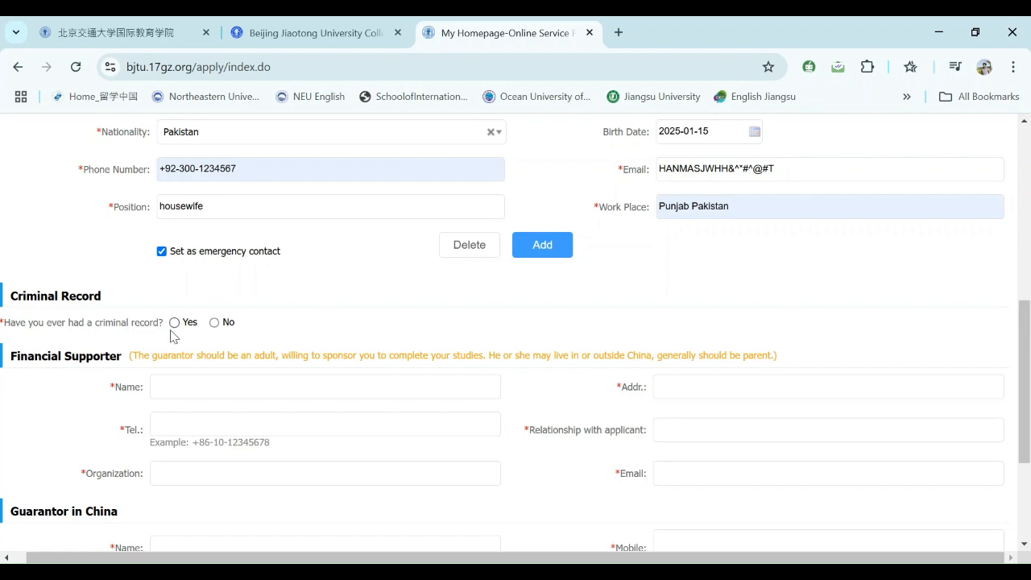
click(214, 323)
scroll(1023, 364, up, 1)
drag(1025, 364, 1006, 411)
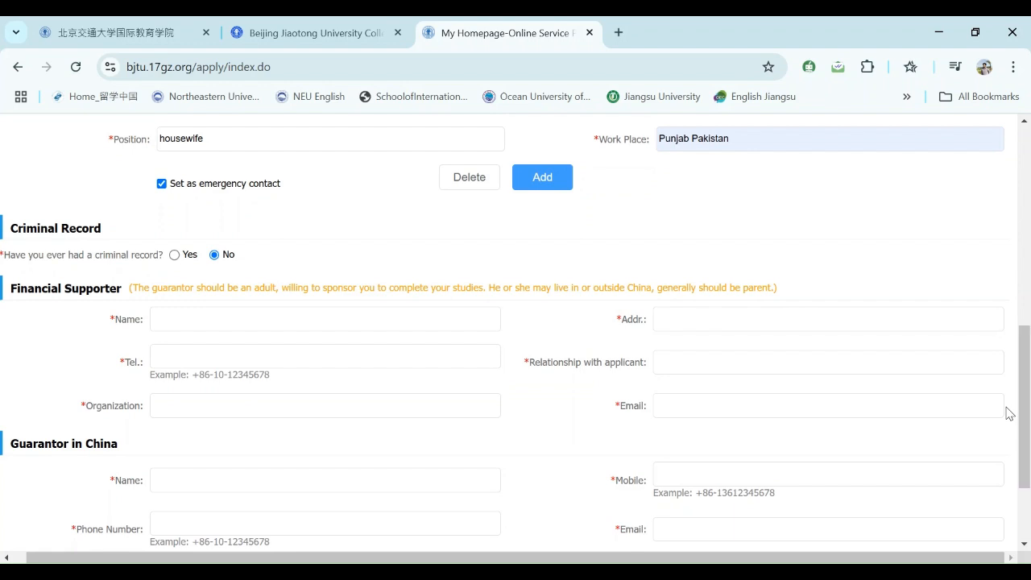
click(238, 319)
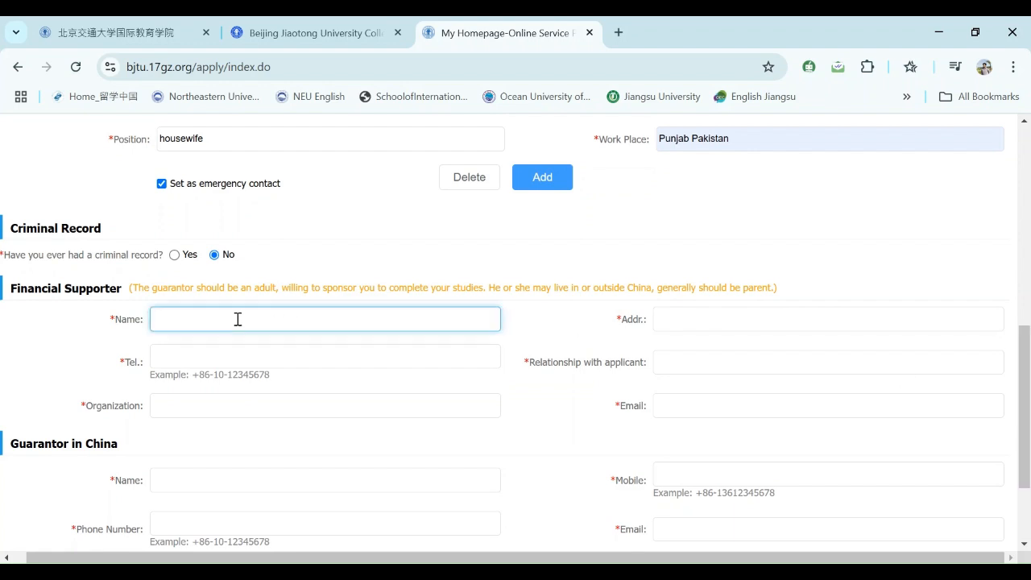
- Fill the financial supporter's name, address and +92 telephone number from suggestions
click(165, 363)
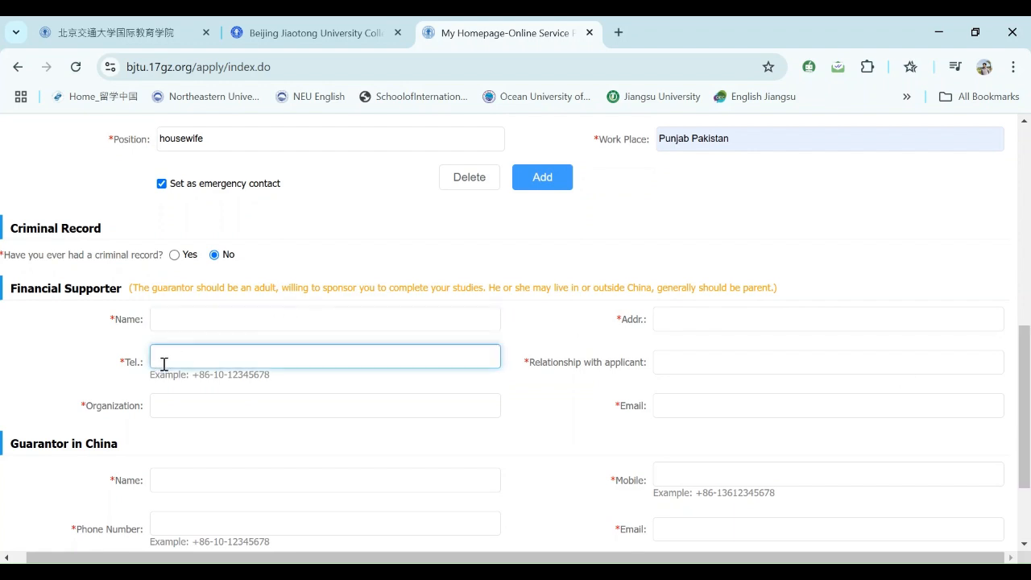
click(184, 315)
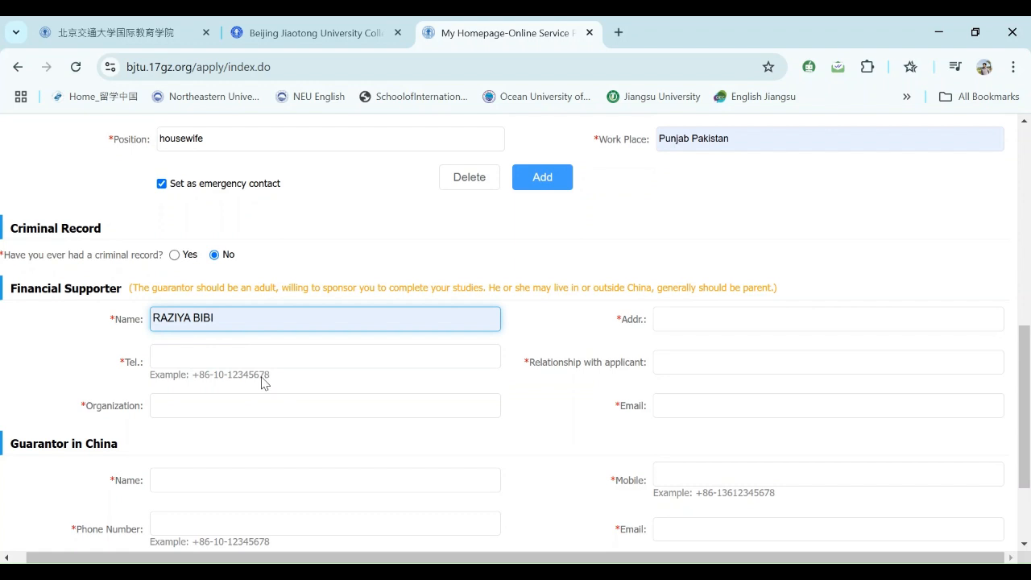
click(267, 406)
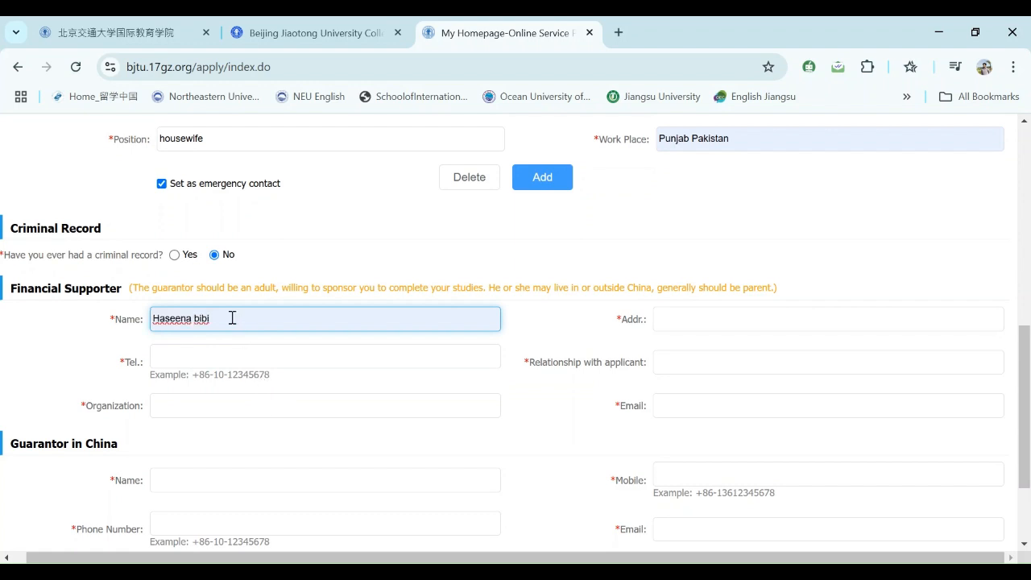
click(670, 320)
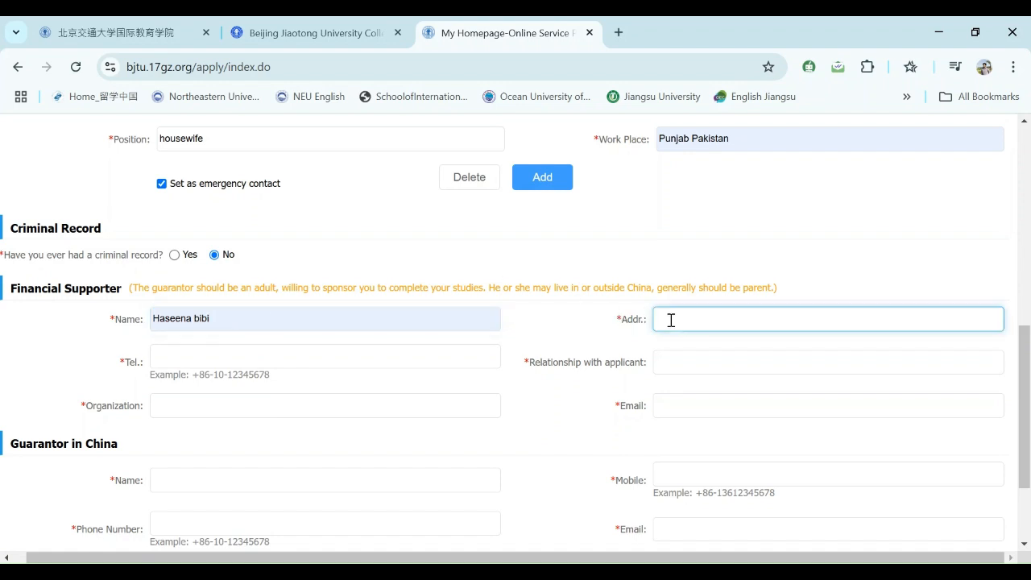
click(754, 369)
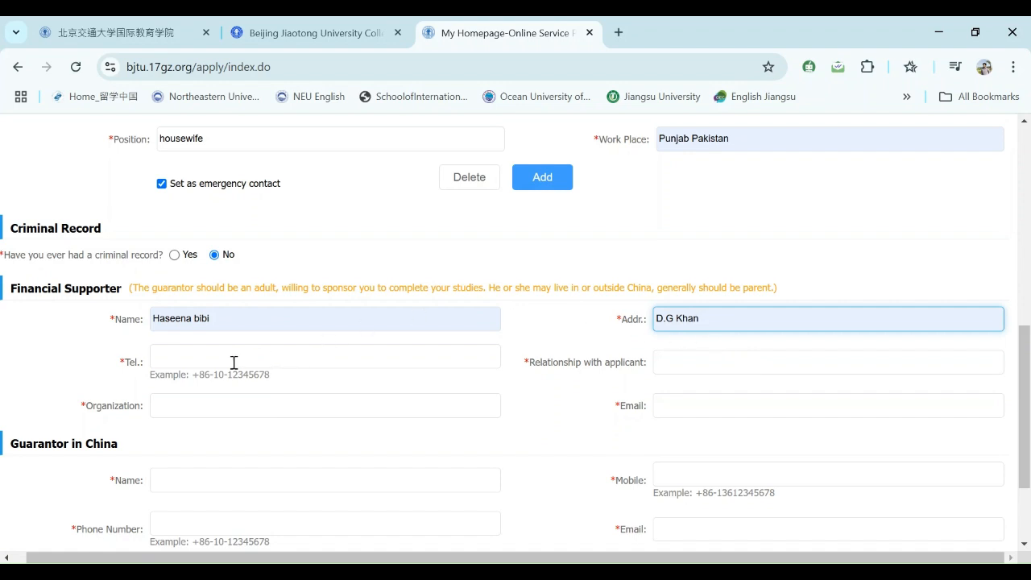
click(210, 353)
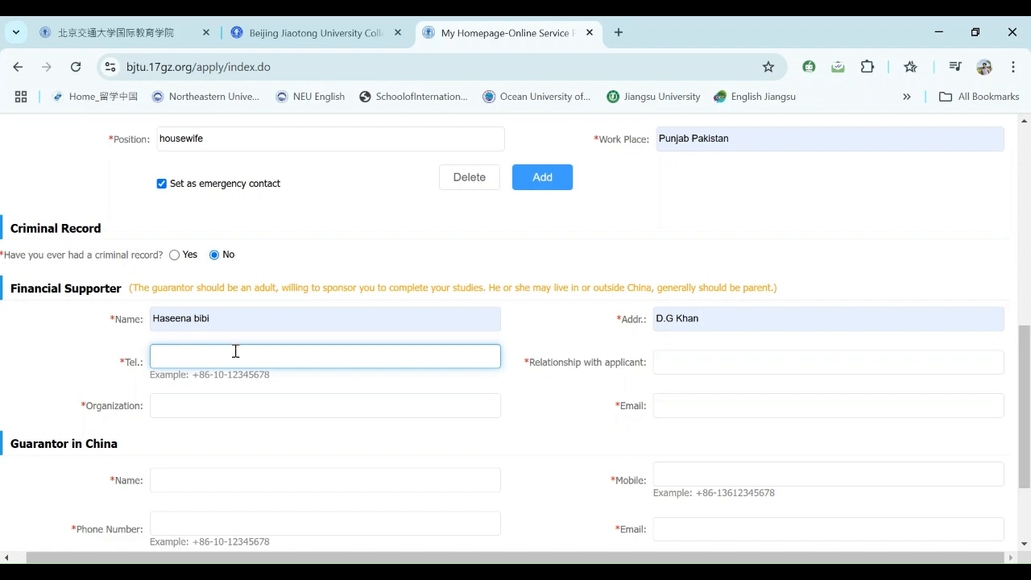
text(+92)
key(ctrl+v)
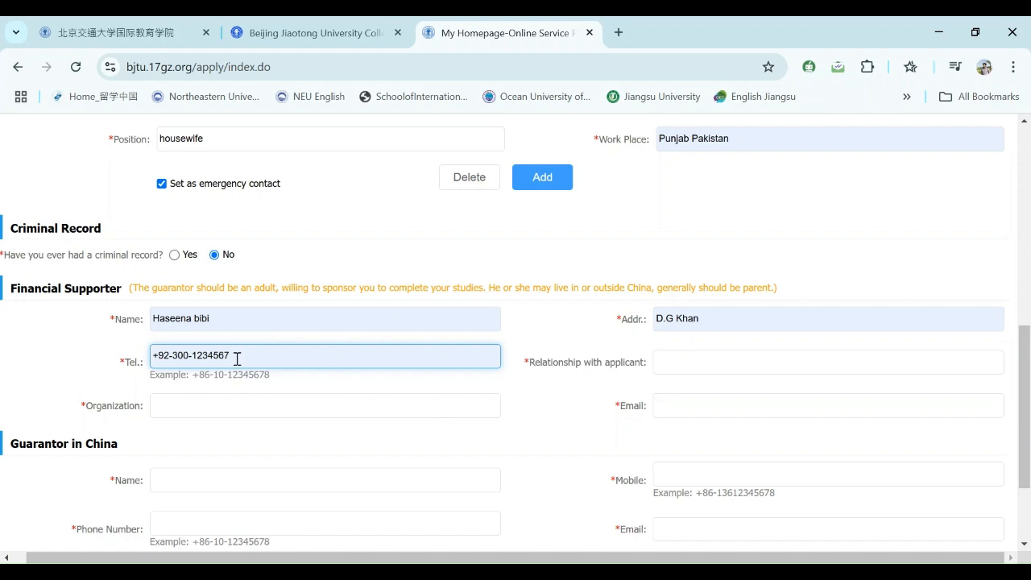
- Set the supporter's relationship to mother, organization to Housewife, and enter the supporter's e-mail
click(689, 360)
text(Father)
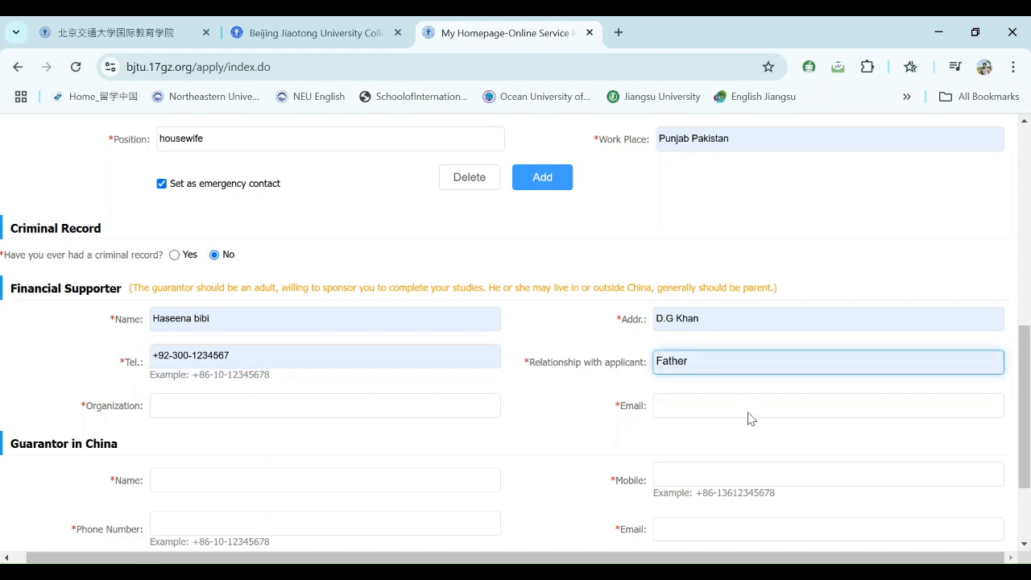
click(747, 416)
click(186, 410)
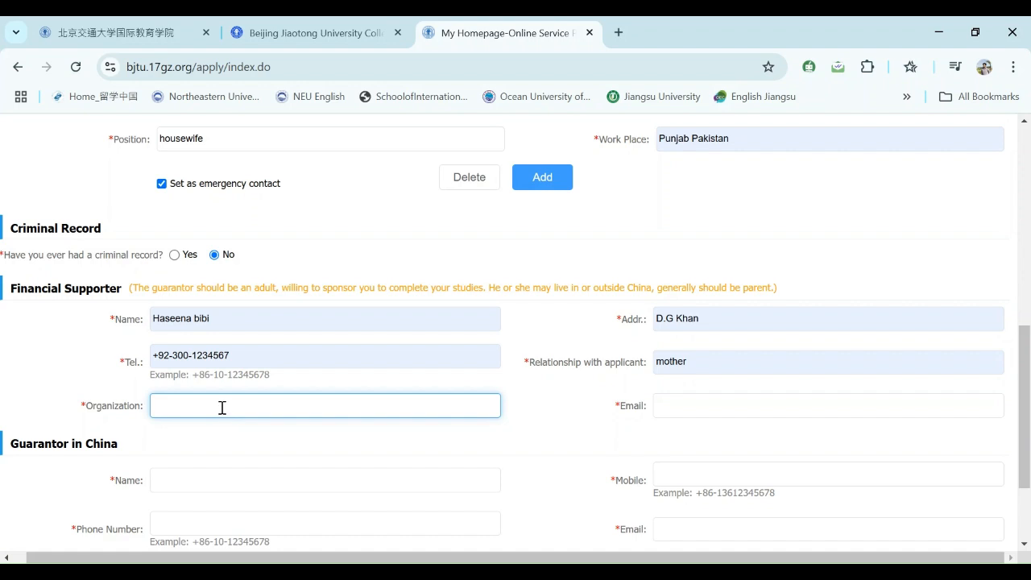
text(Housewife)
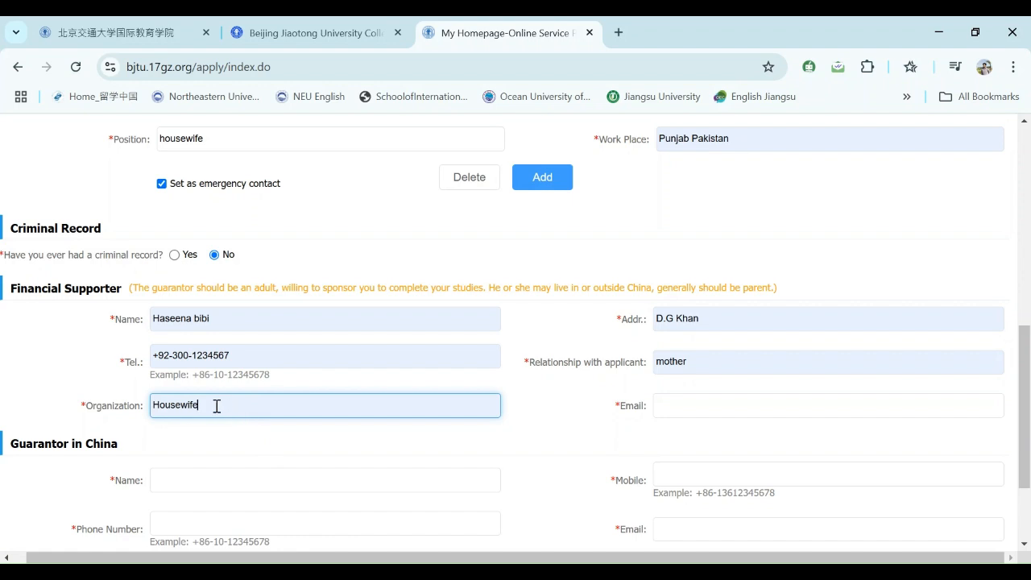
drag(217, 407, 170, 406)
click(236, 406)
click(675, 407)
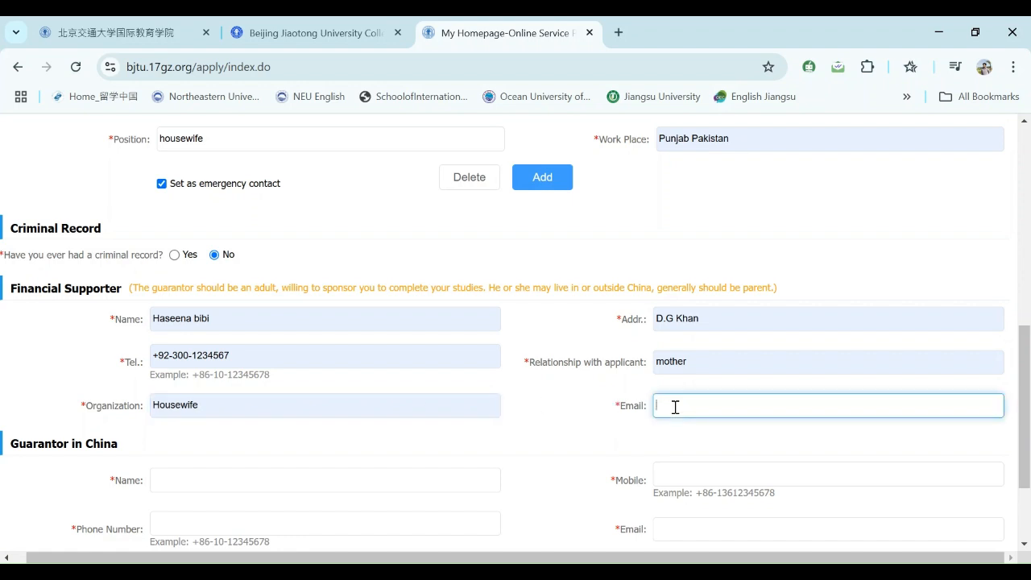
text(hsdjjsdufuwquiddjassbx)
scroll(1026, 423, down, 3)
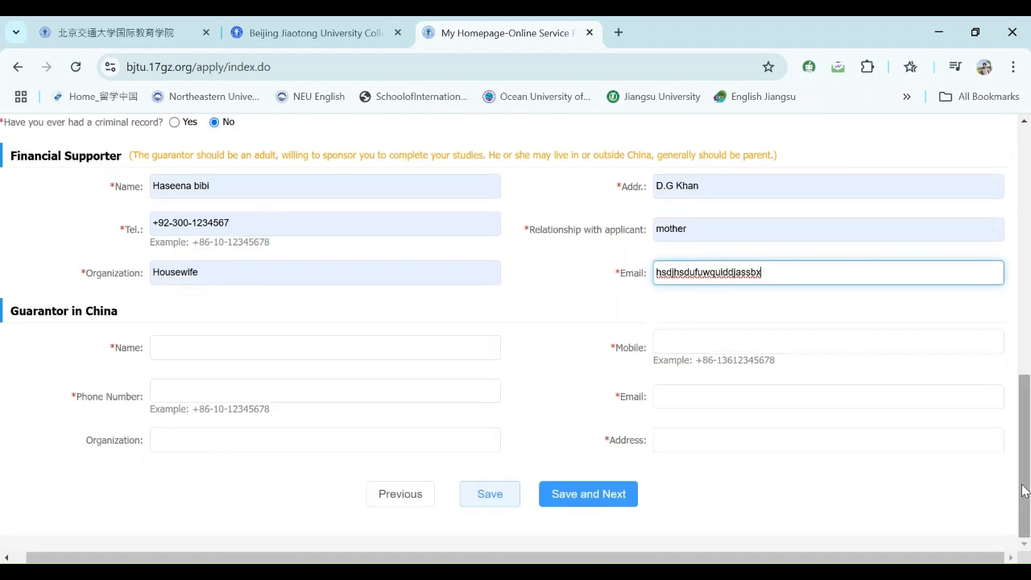
- Fill in the guarantor's name and mobile number using the browser's autofill suggestions
click(245, 349)
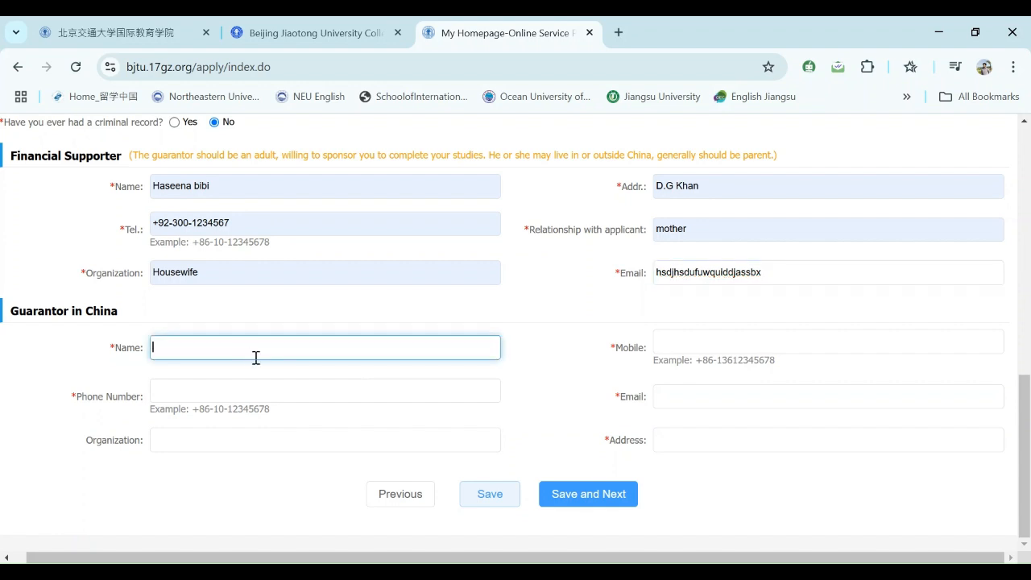
click(268, 442)
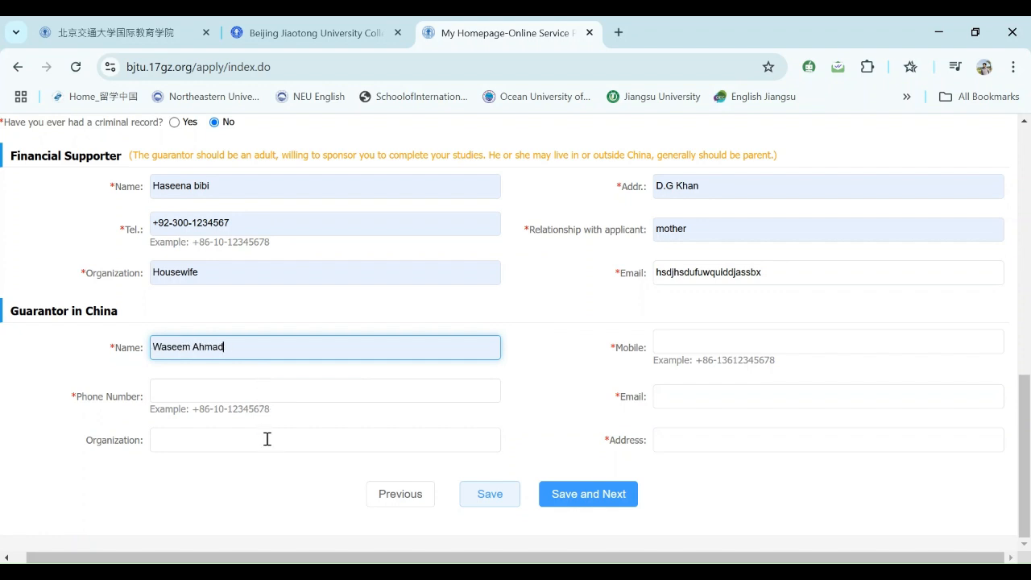
click(718, 340)
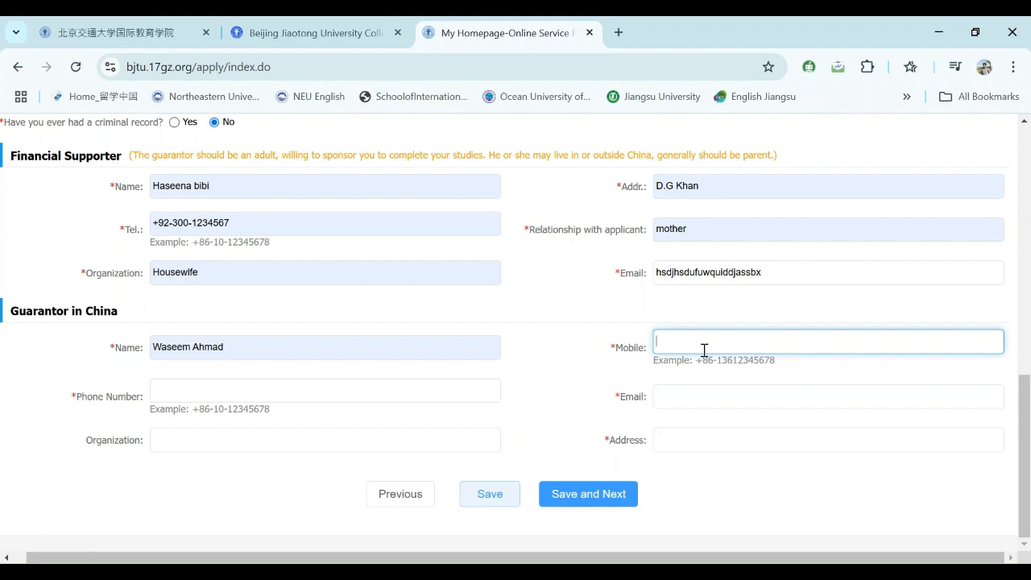
text((1)
key(BackSpace)
key(BackSpace)
text((2)
key(BackSpace)
key(BackSpace)
text(+)
click(758, 383)
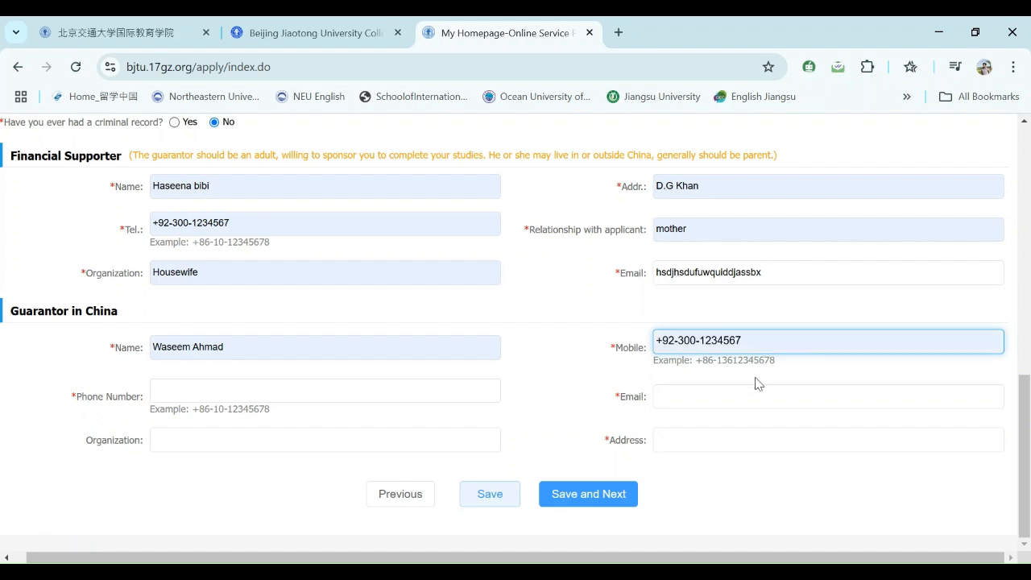
- Enter the guarantor's phone number and e-mail address
click(345, 398)
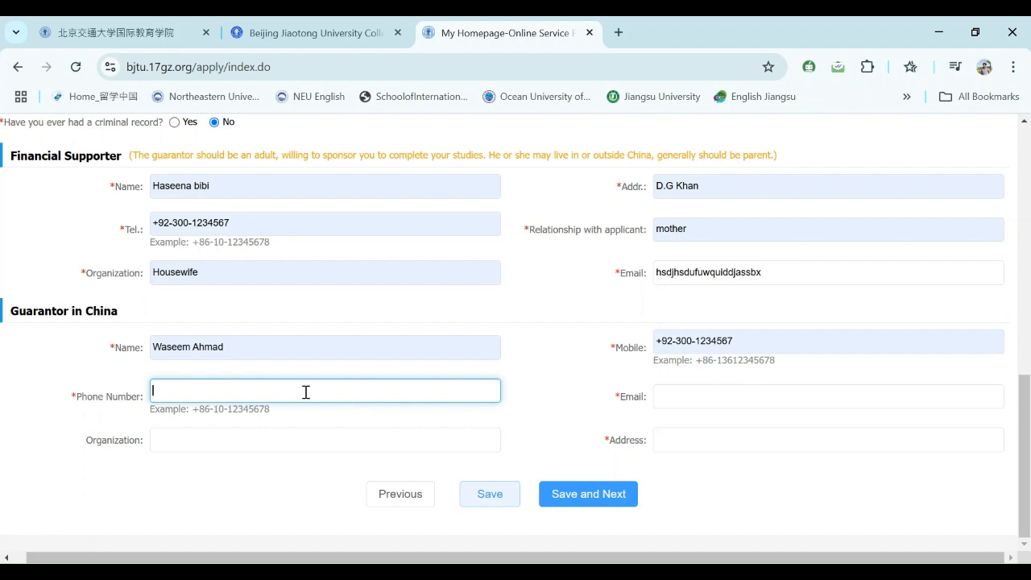
text(+92-300-1234567)
click(328, 421)
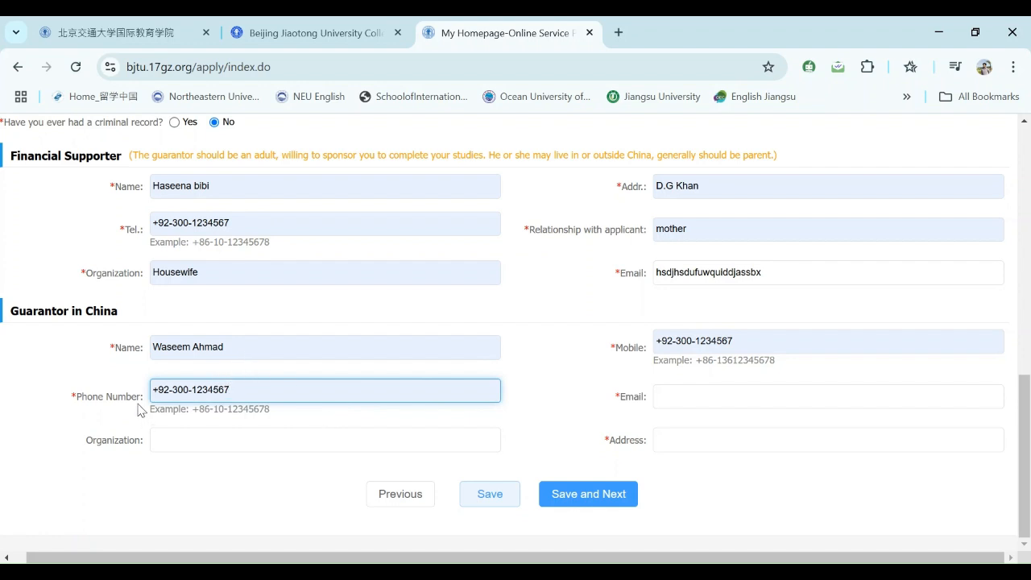
click(712, 397)
text(asdjhfjkhashsdfhq)
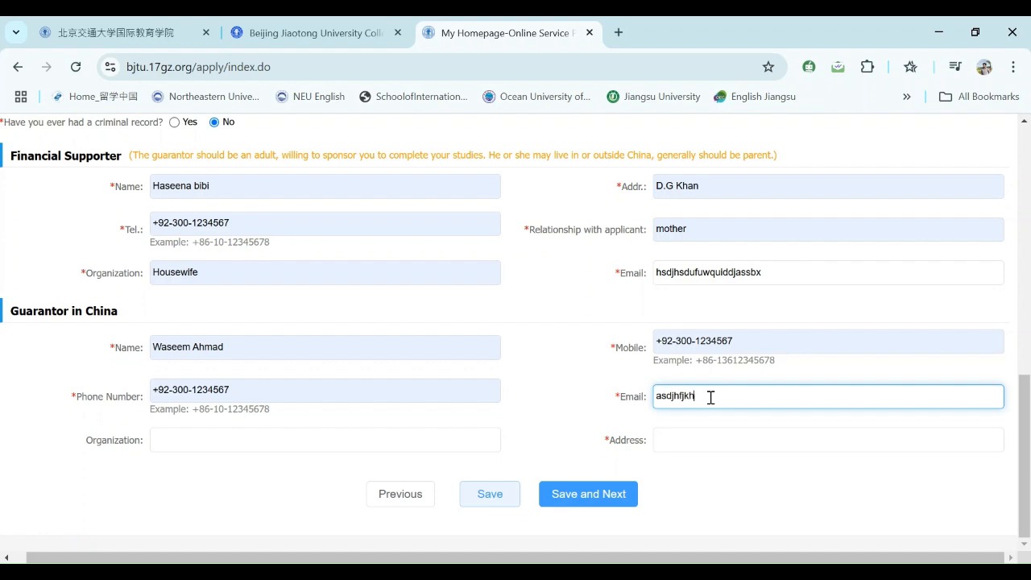
- Set the guarantor's organization to BJTU and paste in their full Beijing address
click(280, 440)
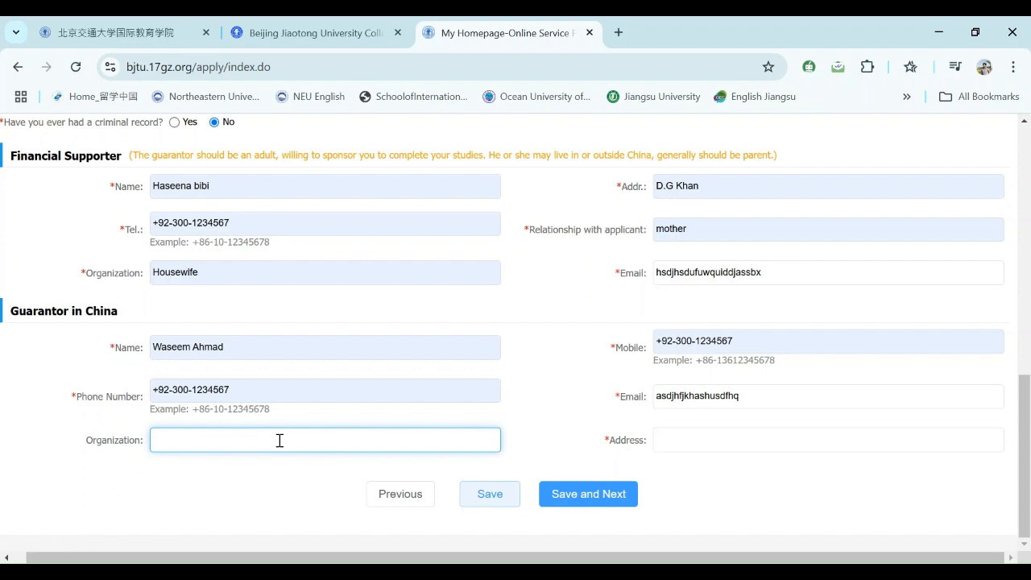
text(BJTU)
click(681, 446)
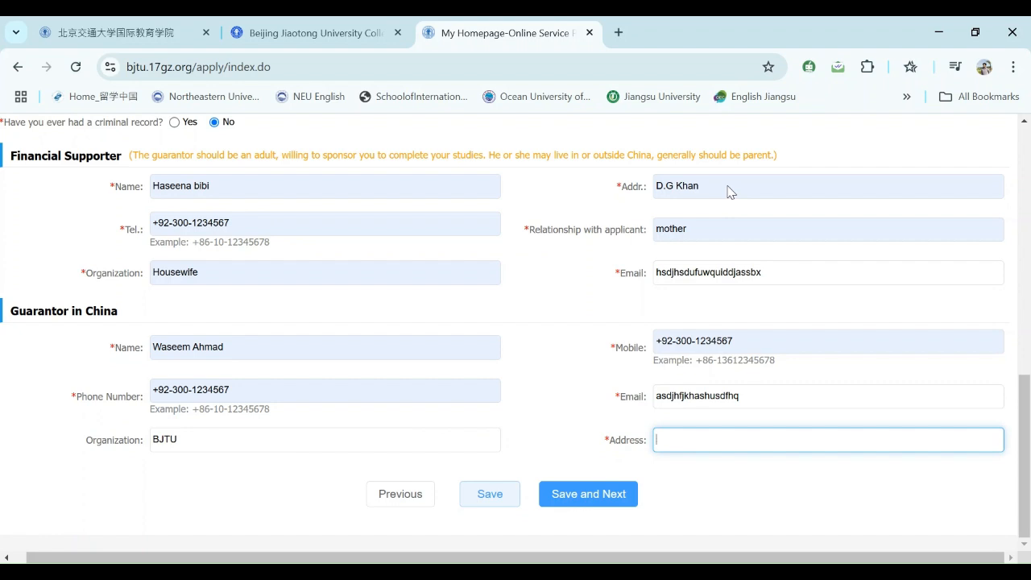
text(Beijing Jiaotong University No.3 Shangyuancun, Xizhimenwai, Haidian District, Beijing, China)
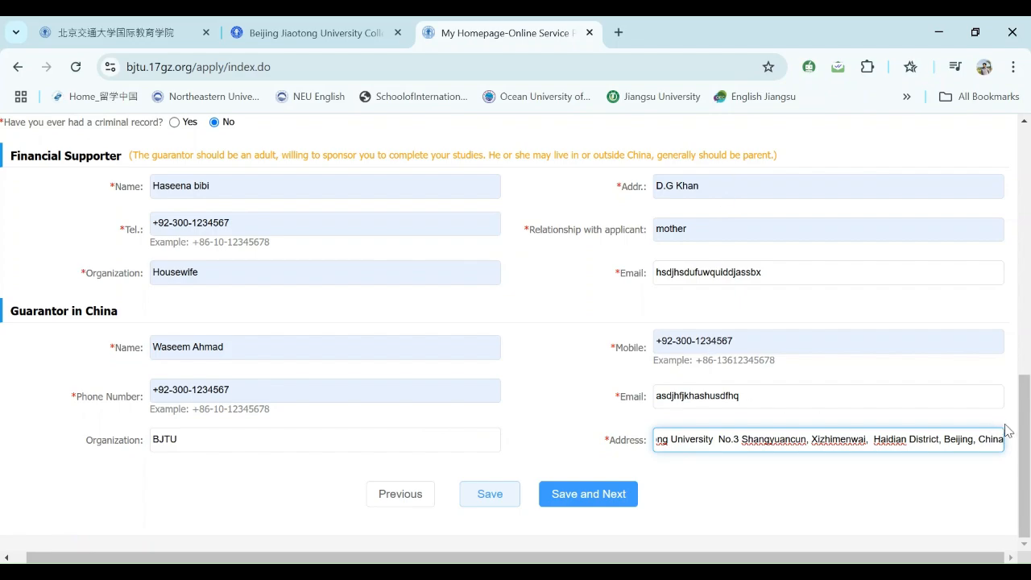